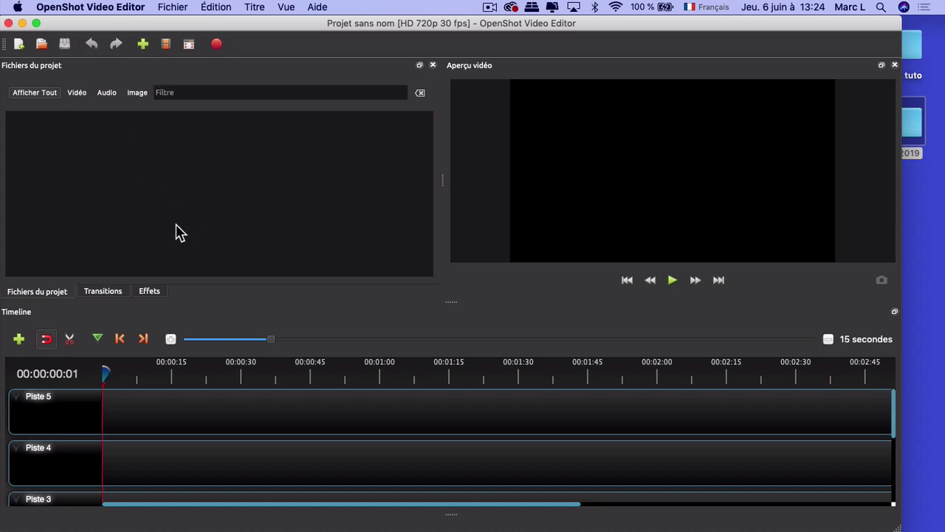
# - Open the file import dialog and browse to the stock tuto folder on the Desktop
pyautogui.click(143, 45)
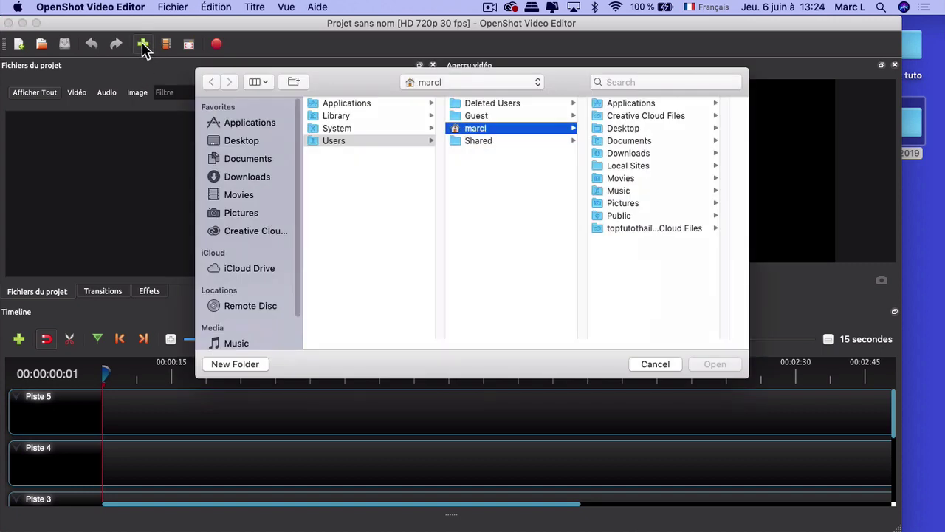
pyautogui.click(235, 144)
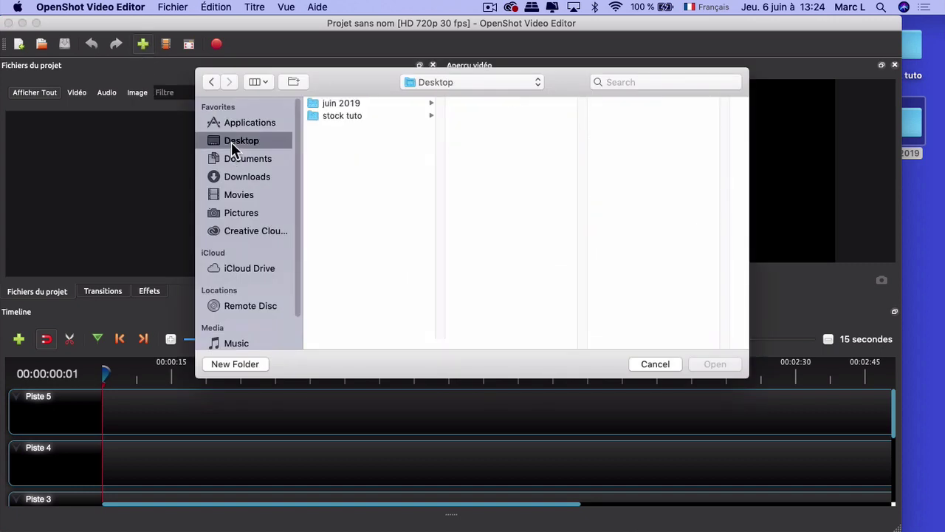
pyautogui.click(358, 114)
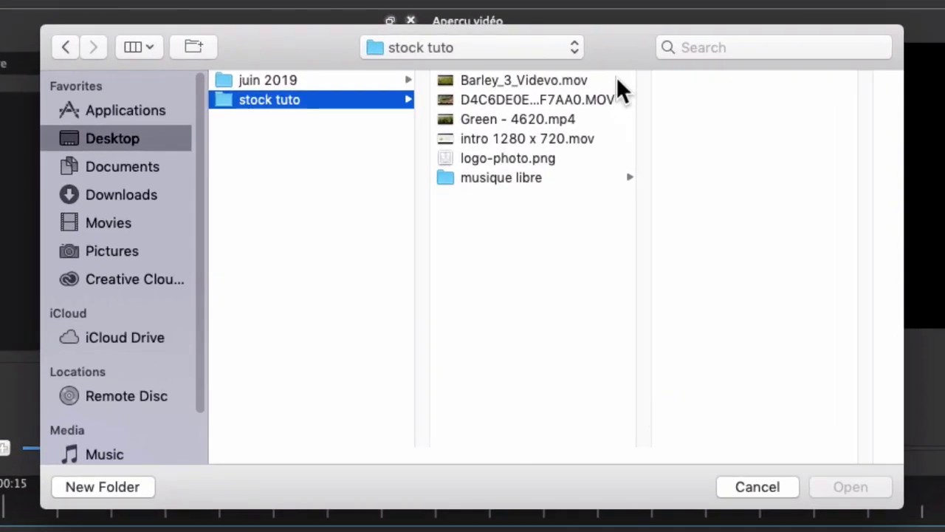
# - Preview the logo, intro, Green, Barley and D4C6DE0E media files in the stock tuto folder
pyautogui.moveTo(617, 80); pyautogui.dragTo(607, 161)
pyautogui.click(572, 205)
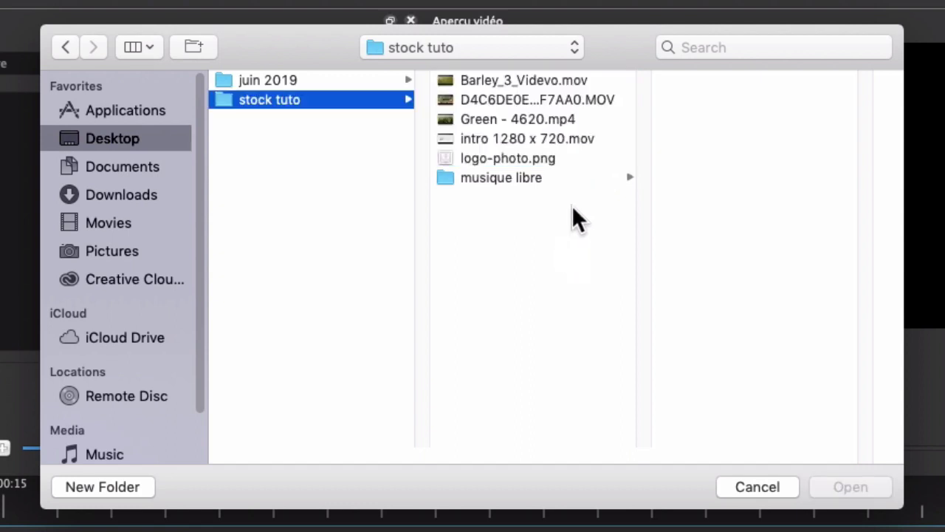
pyautogui.click(557, 159)
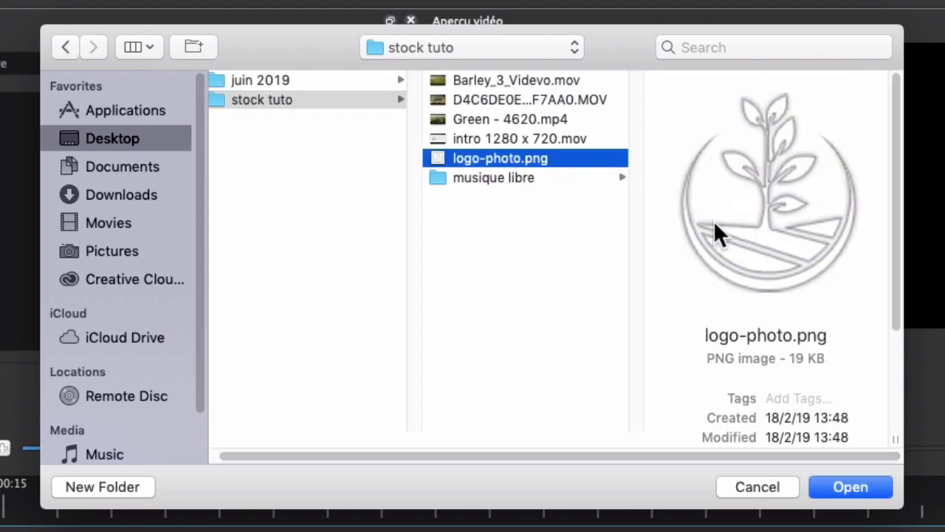
pyautogui.click(563, 138)
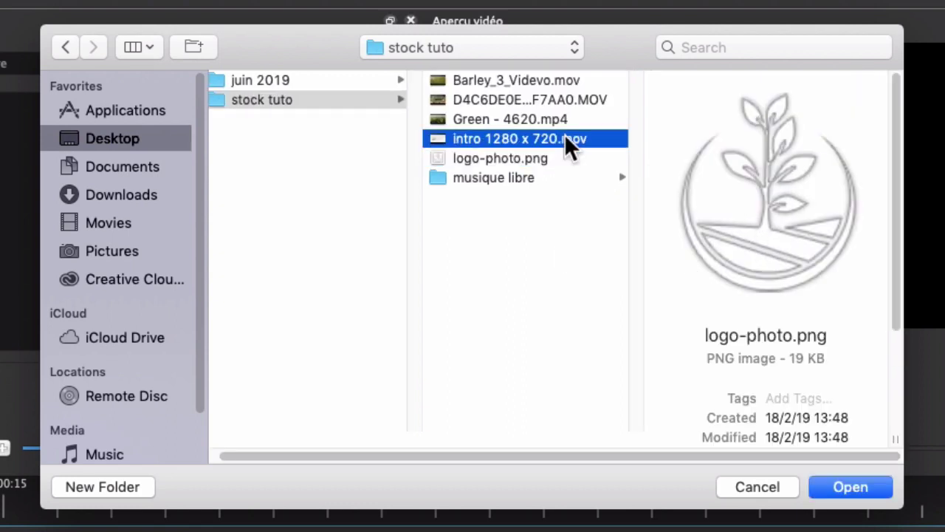
pyautogui.click(764, 194)
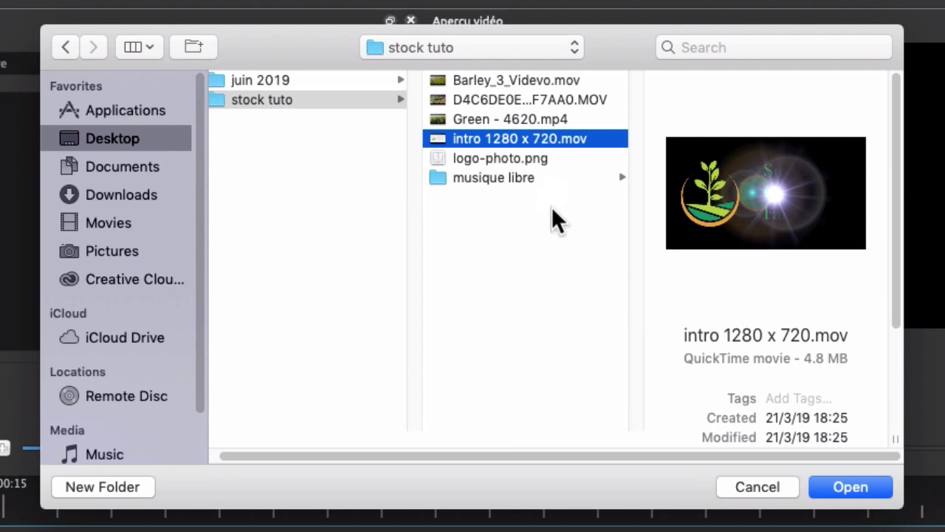
pyautogui.click(536, 119)
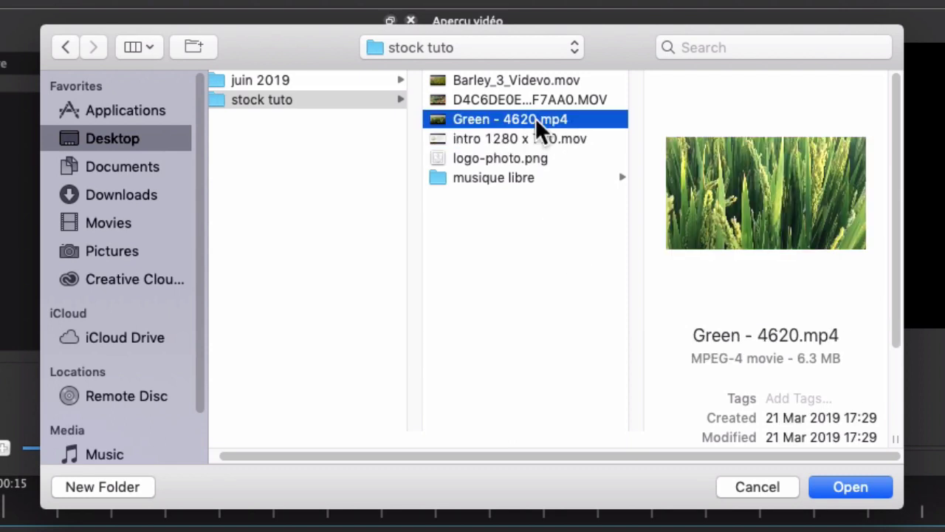
pyautogui.click(589, 98)
pyautogui.click(583, 77)
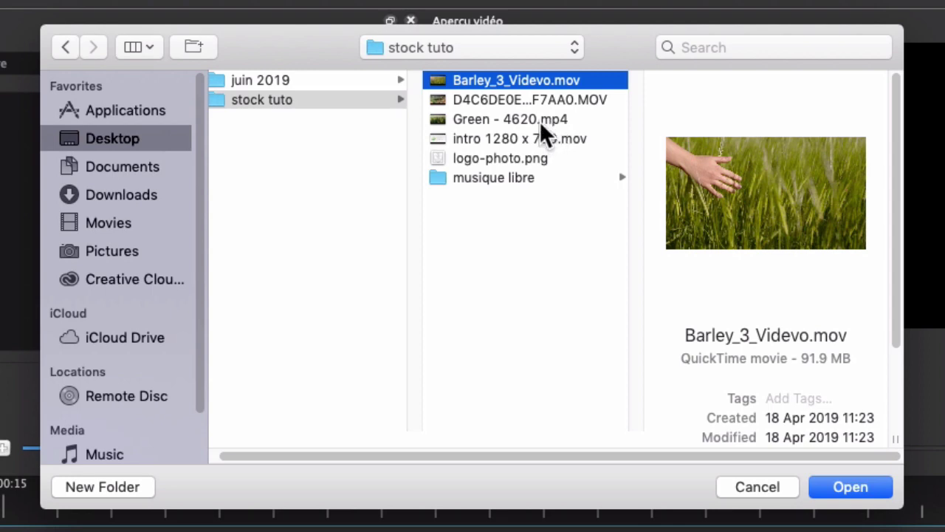
pyautogui.click(549, 98)
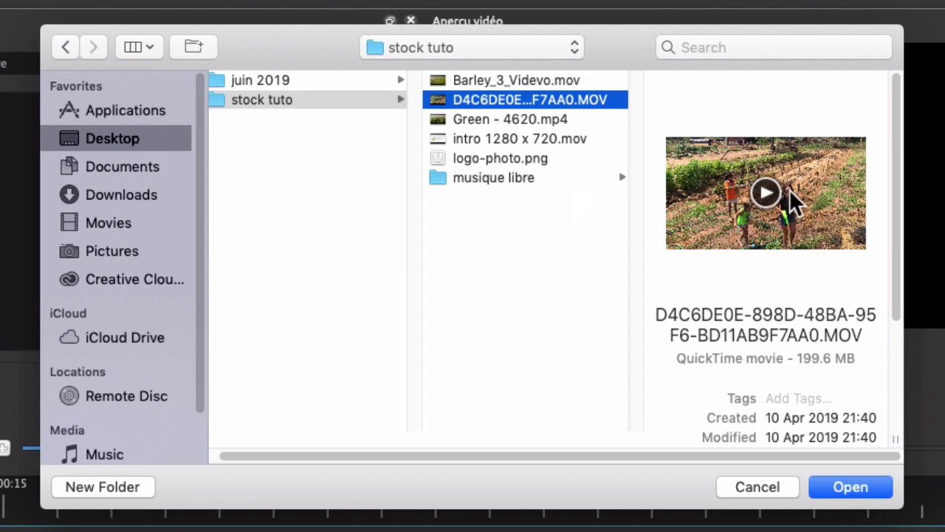
# - Import the four video files and logo-photo.png from the stock tuto folder into the project
pyautogui.moveTo(607, 81); pyautogui.dragTo(598, 152)
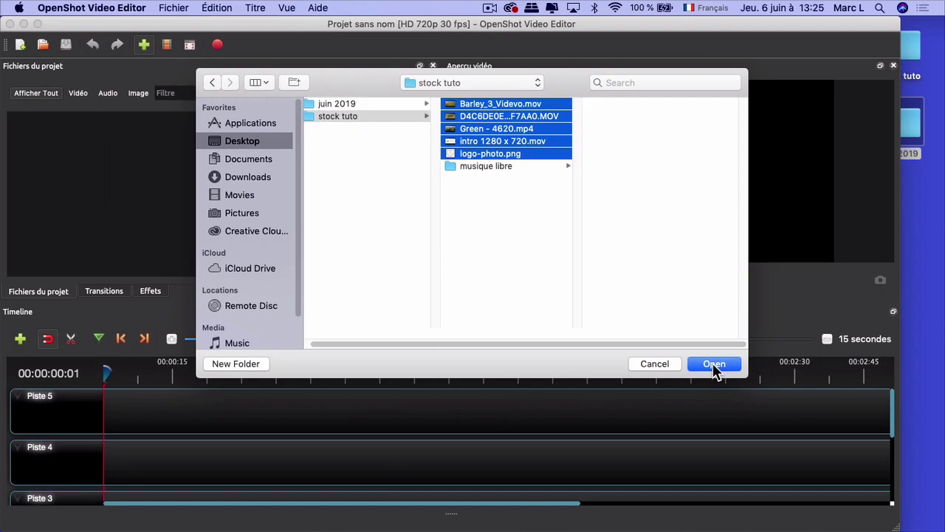
pyautogui.click(714, 369)
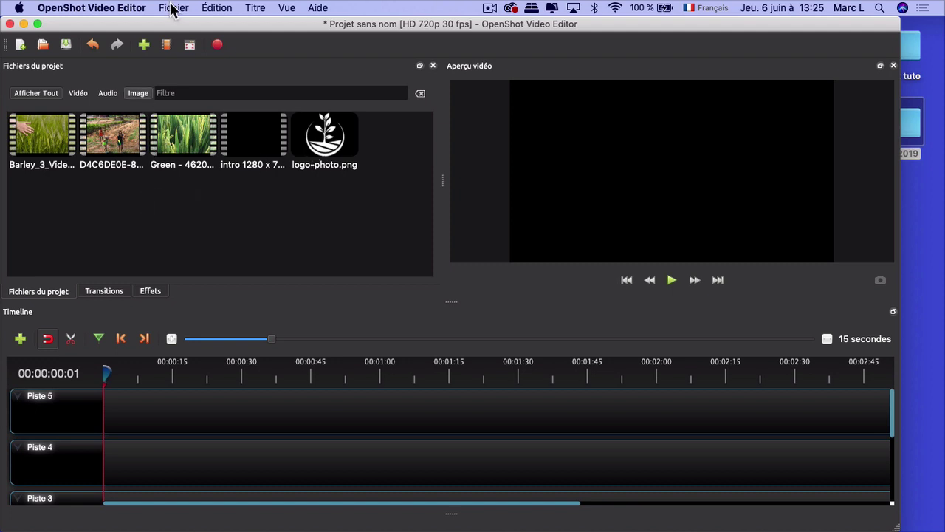
# - Import Birds_in_Flight.mp3 from the sans annotation subfolder of musique libre into the project
pyautogui.click(145, 46)
pyautogui.click(342, 165)
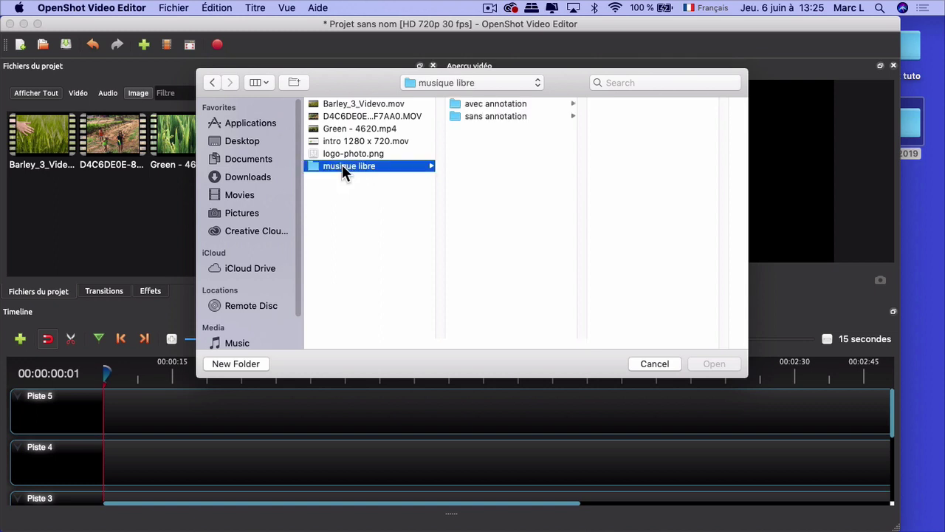
pyautogui.click(496, 118)
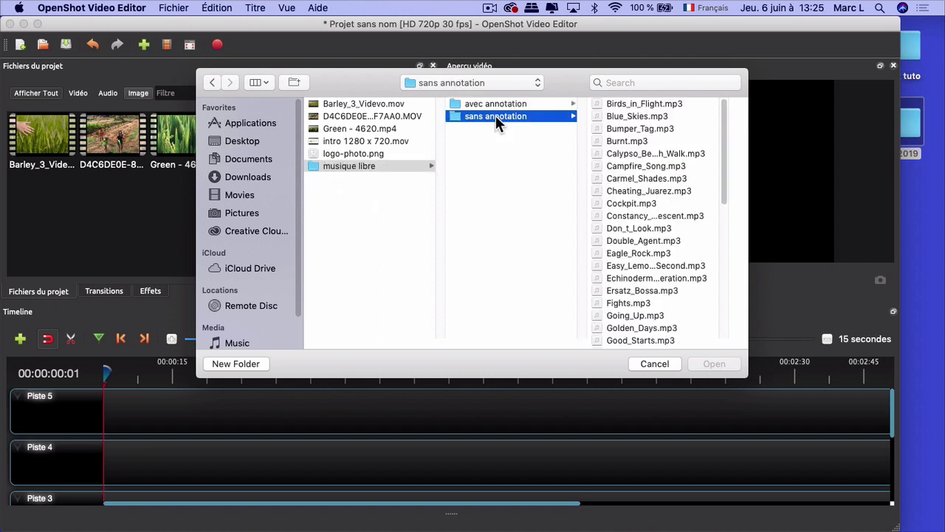
pyautogui.click(650, 103)
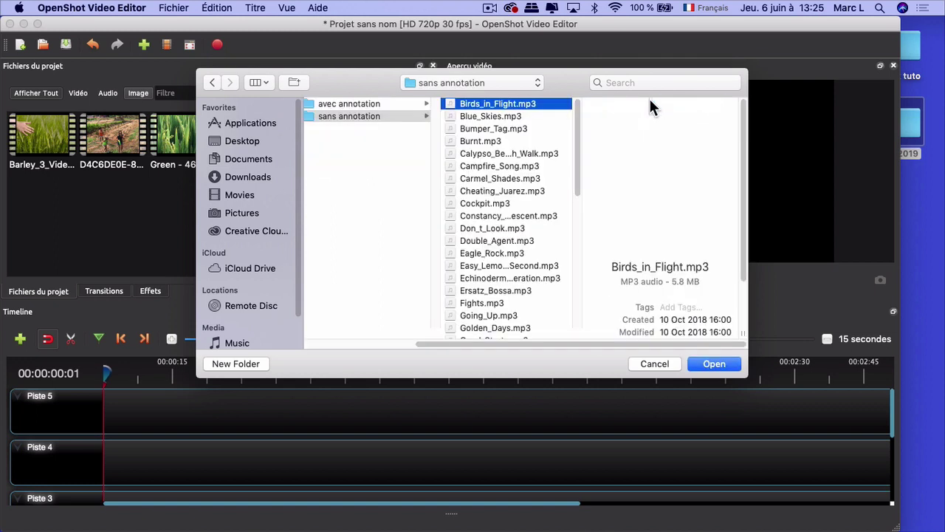
pyautogui.click(713, 364)
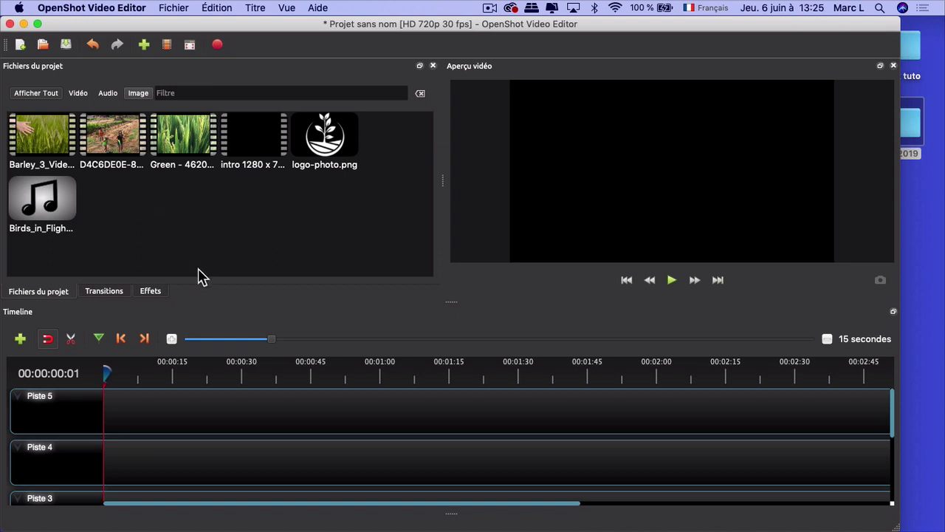
# - Place the intro 1280 x 720.mov clip at the start of Piste 5, followed directly by the D4C6DE0E clip
pyautogui.click(249, 139)
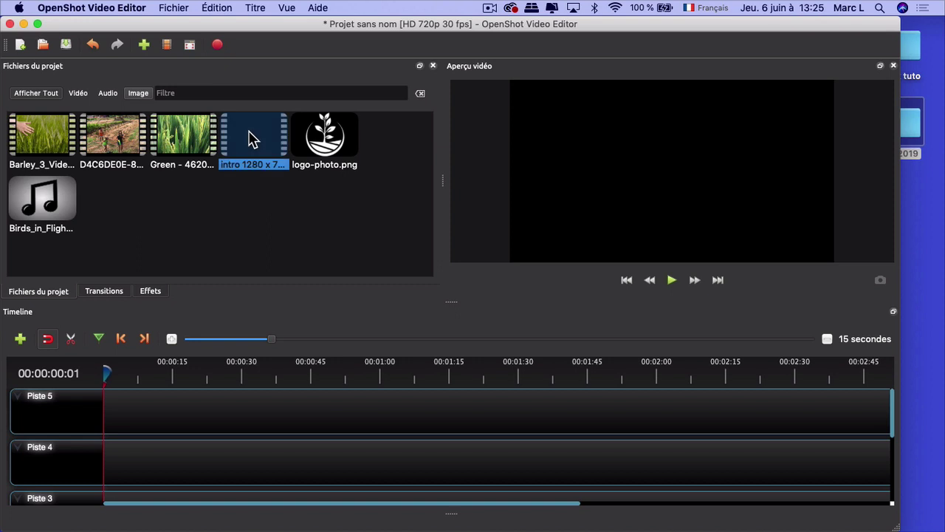
pyautogui.moveTo(251, 139); pyautogui.dragTo(106, 411)
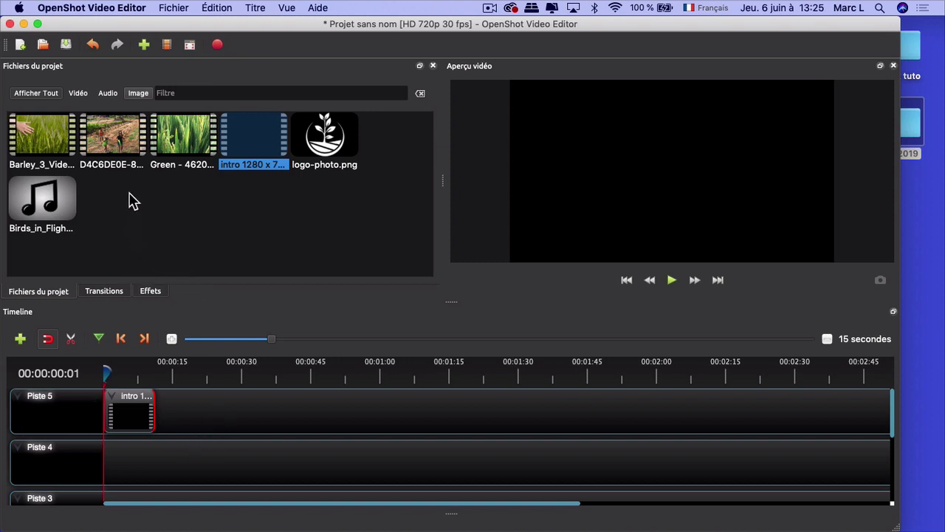
pyautogui.click(117, 154)
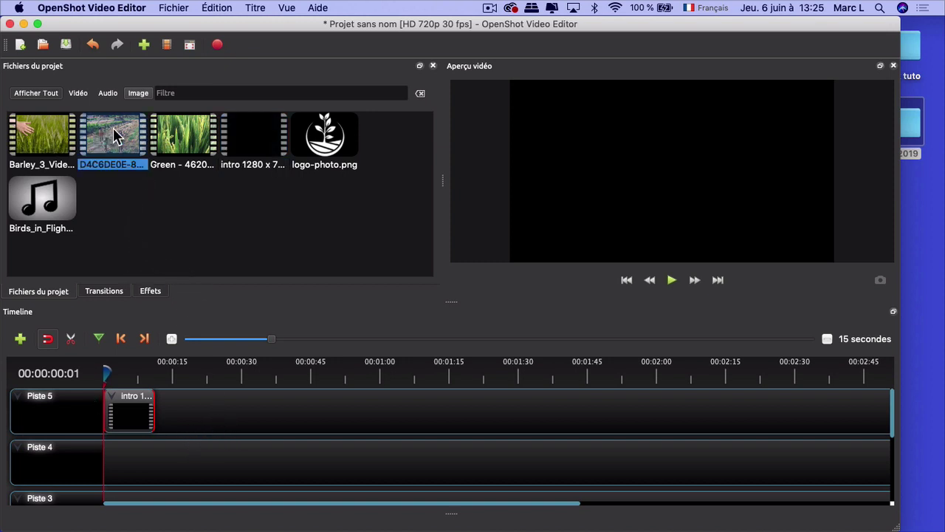
pyautogui.moveTo(118, 155); pyautogui.dragTo(155, 401)
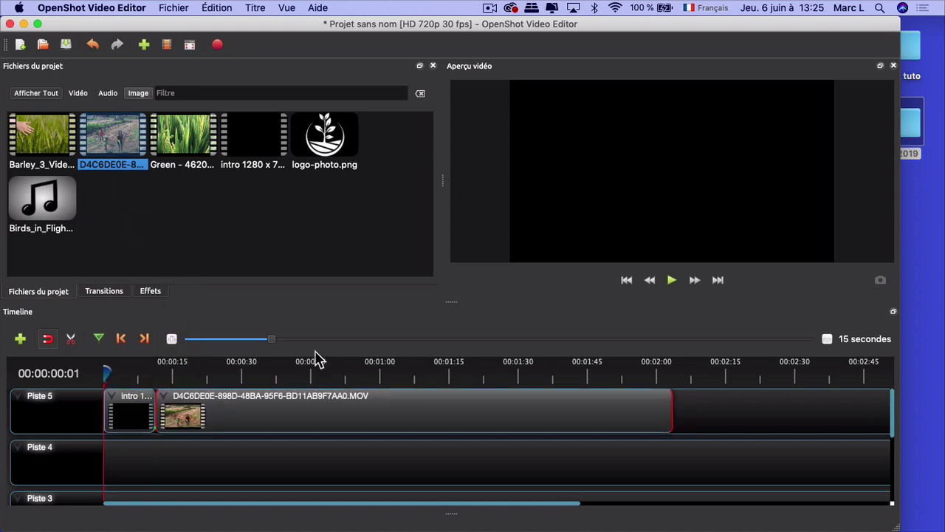
# - Append Barley_3_Videvo.mov and Green - 4620.mp4 one after the other behind the D4C6DE0E clip on Piste 5
pyautogui.click(35, 135)
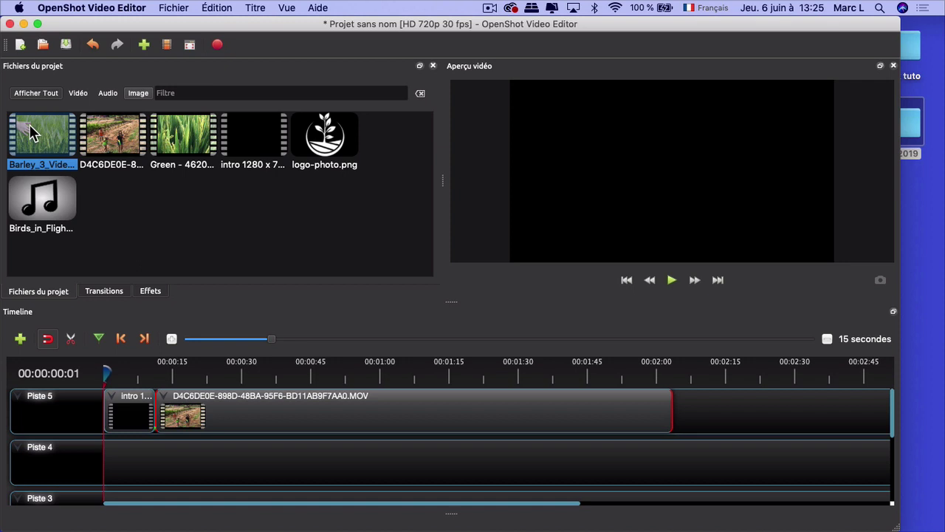
pyautogui.moveTo(30, 133); pyautogui.dragTo(676, 402)
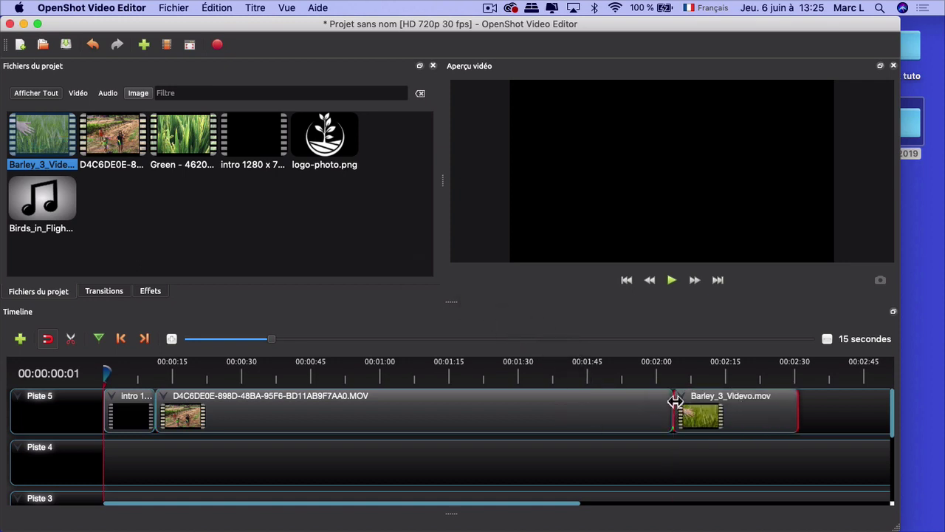
pyautogui.moveTo(201, 142); pyautogui.dragTo(791, 403)
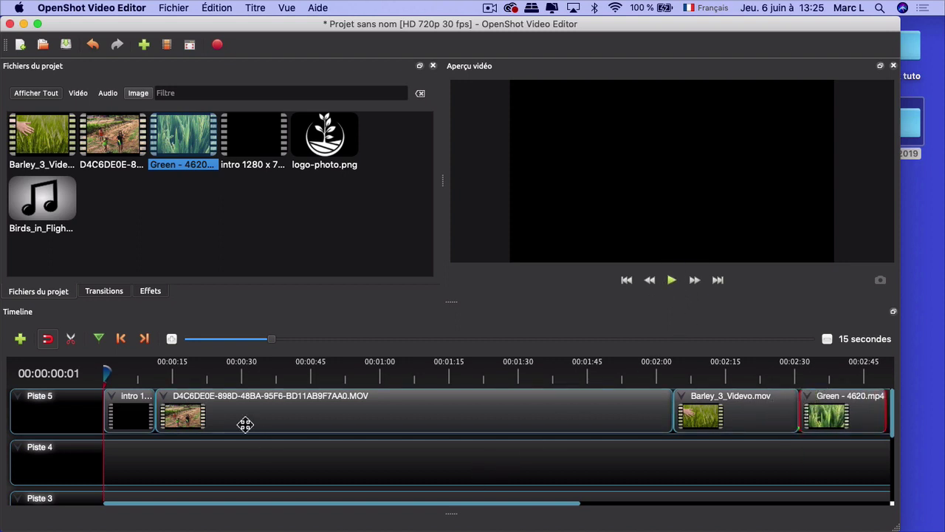
# - Play the assembled timeline from the start, pause in the D4C6DE0E clip and scrub forward to 00:00:45:24
pyautogui.click(671, 282)
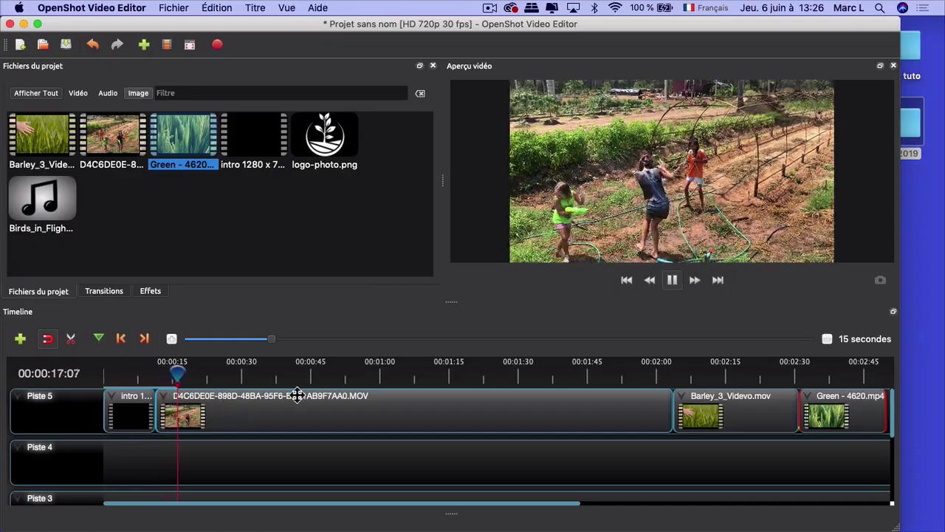
pyautogui.press('space')
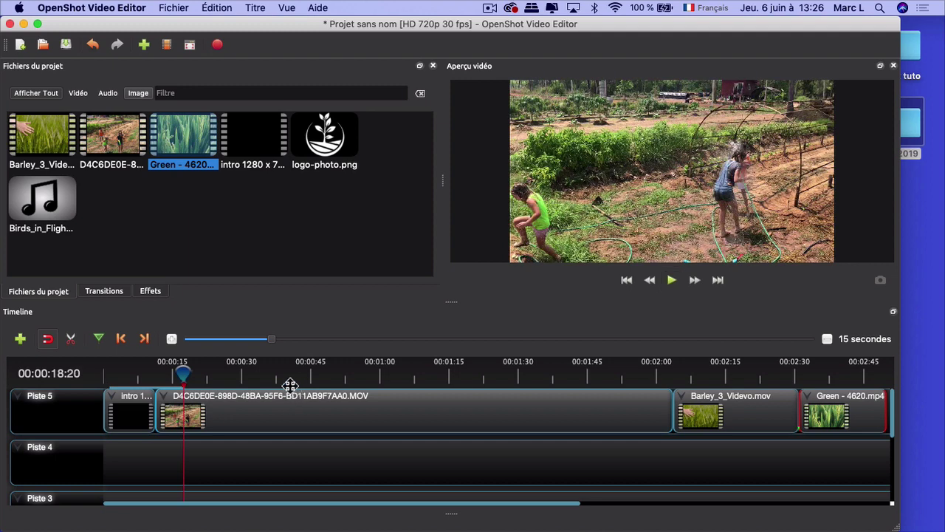
pyautogui.moveTo(184, 375); pyautogui.dragTo(301, 377)
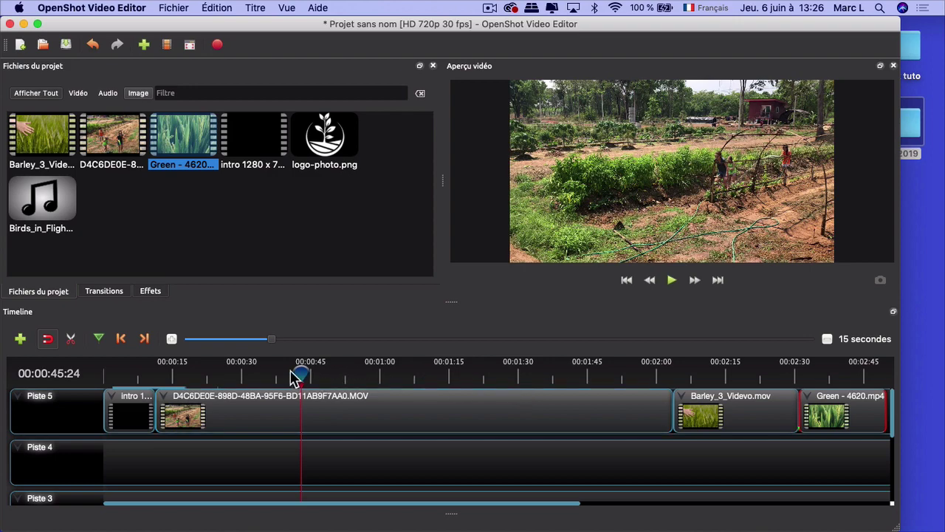
# - Split the D4C6DE0E clip at 00:00:18:10 with the razor tool and turn the razor off
pyautogui.moveTo(298, 370); pyautogui.dragTo(153, 369)
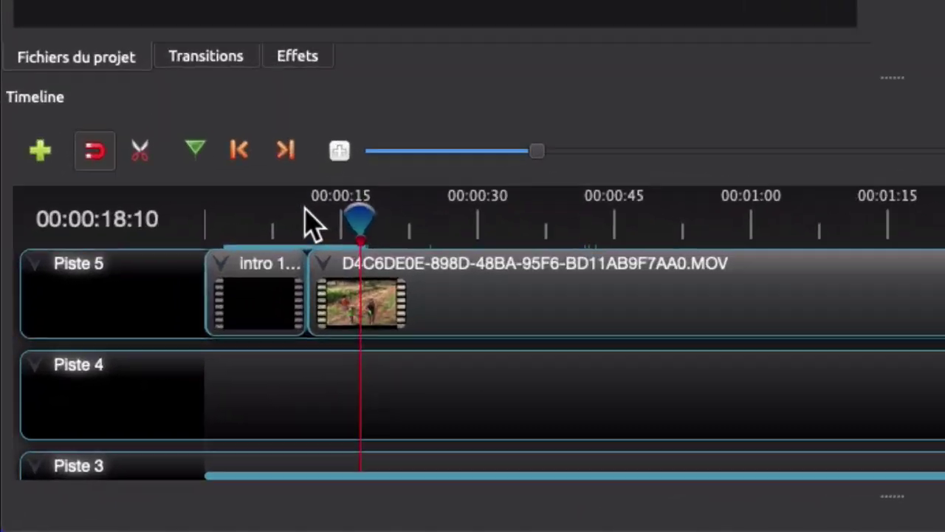
pyautogui.click(139, 159)
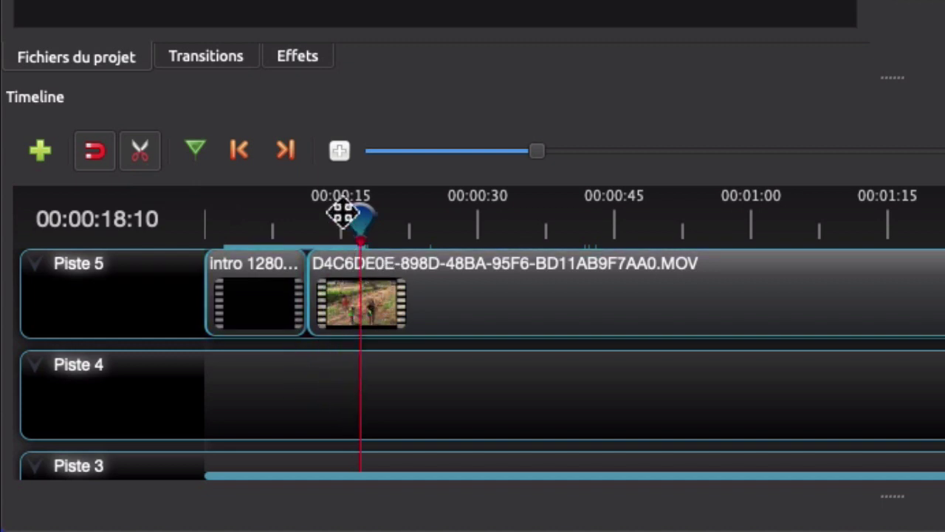
pyautogui.click(361, 295)
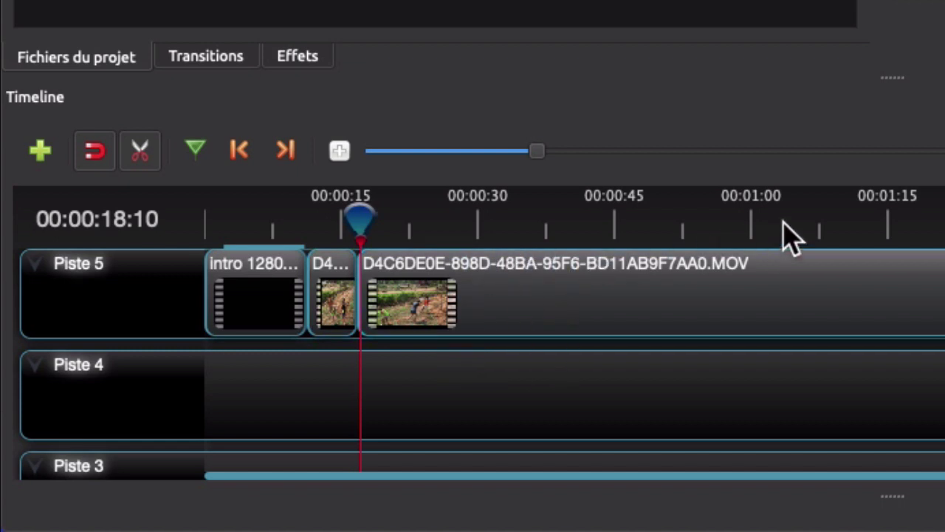
pyautogui.click(138, 155)
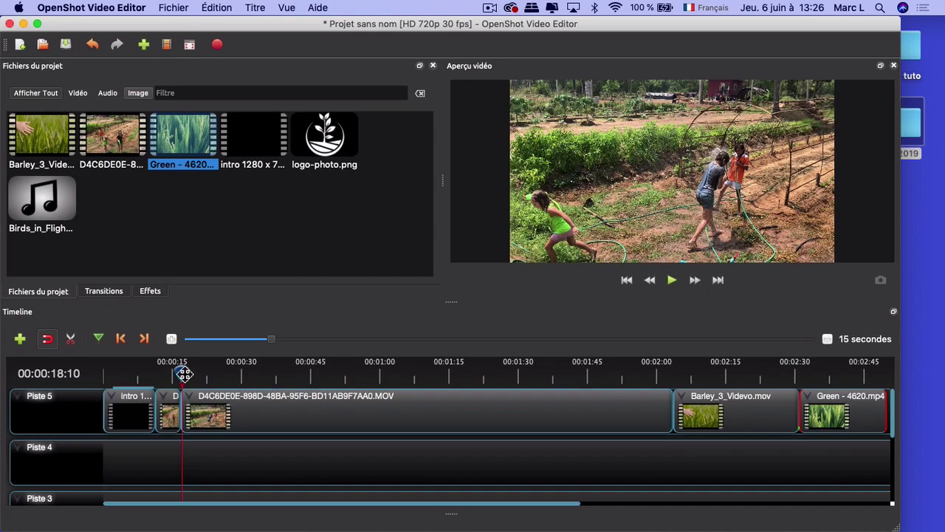
# - Split the long D4C6DE0E clip on Piste 5 at 00:01:46:08, keeping both sides
pyautogui.moveTo(362, 215); pyautogui.dragTo(419, 216)
pyautogui.moveTo(212, 372); pyautogui.dragTo(343, 373)
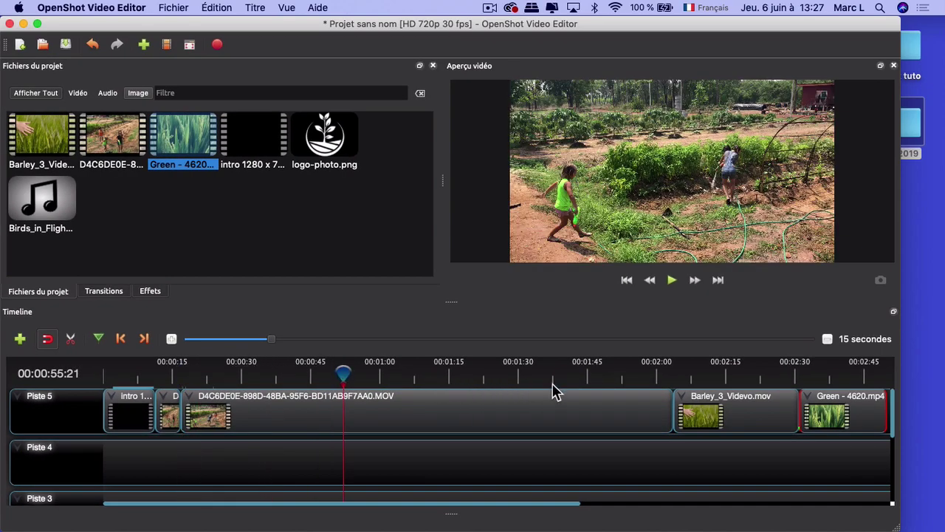
pyautogui.moveTo(344, 373); pyautogui.dragTo(511, 373)
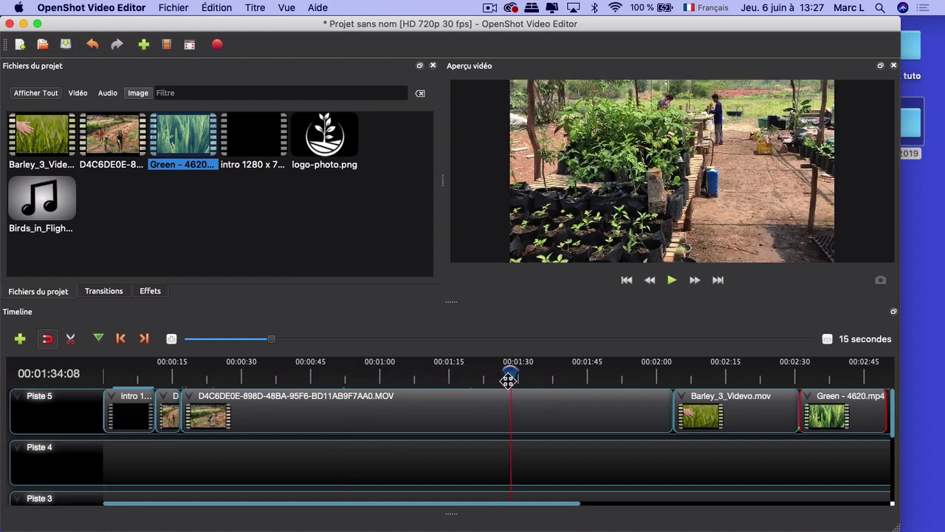
pyautogui.moveTo(511, 373); pyautogui.dragTo(561, 370)
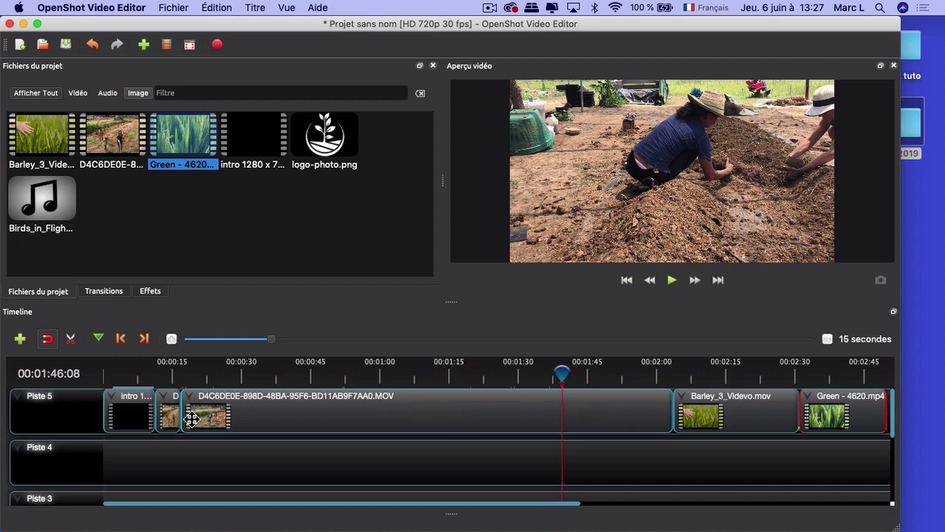
pyautogui.rightClick(588, 409)
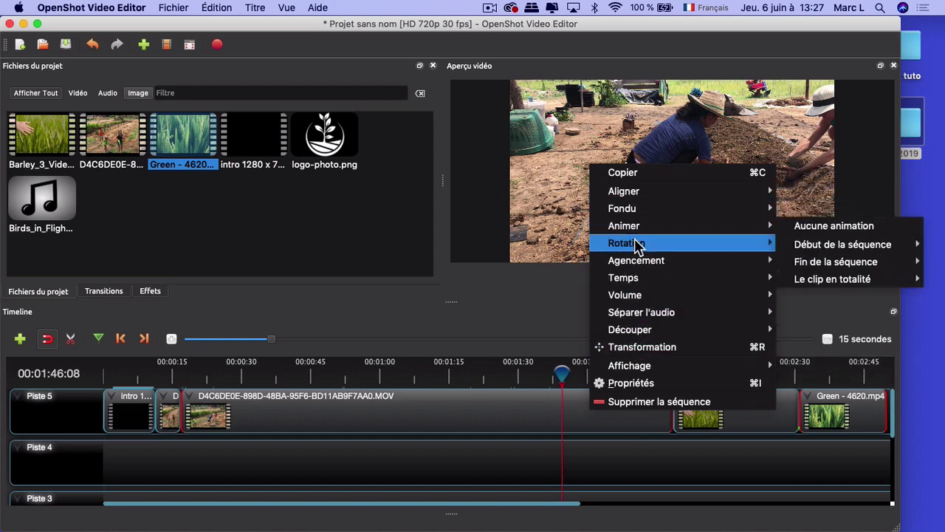
pyautogui.moveTo(647, 332)
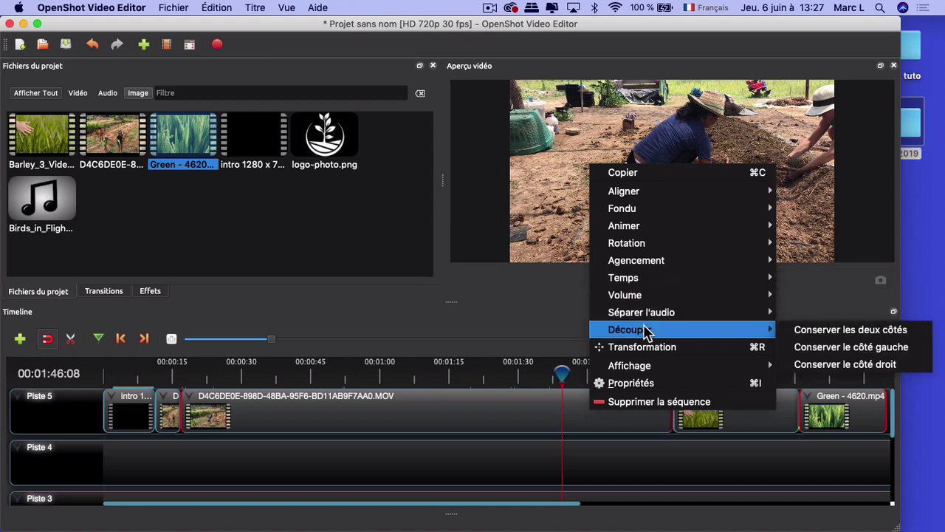
pyautogui.click(805, 335)
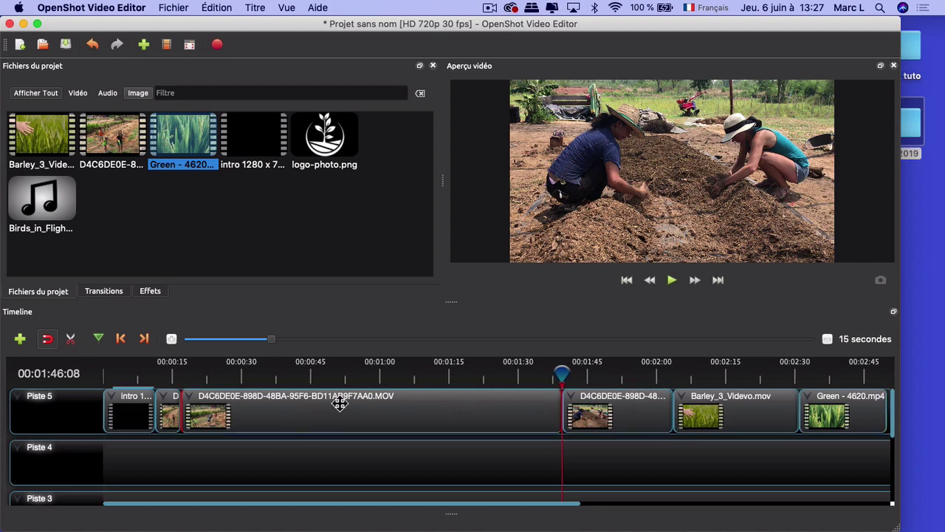
# - Delete the middle section of the D4C6DE0E footage and move the remaining end piece directly behind the first piece
pyautogui.press('Delete')
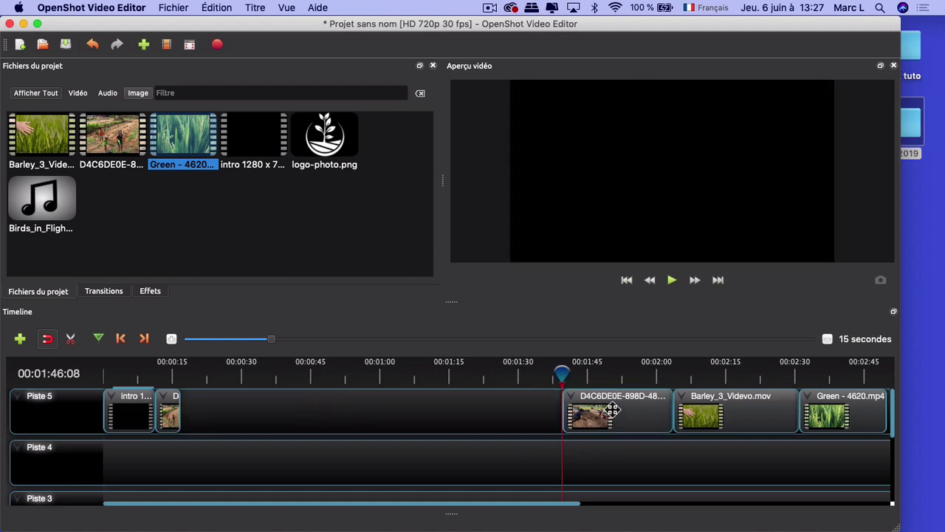
pyautogui.moveTo(612, 410); pyautogui.dragTo(230, 411)
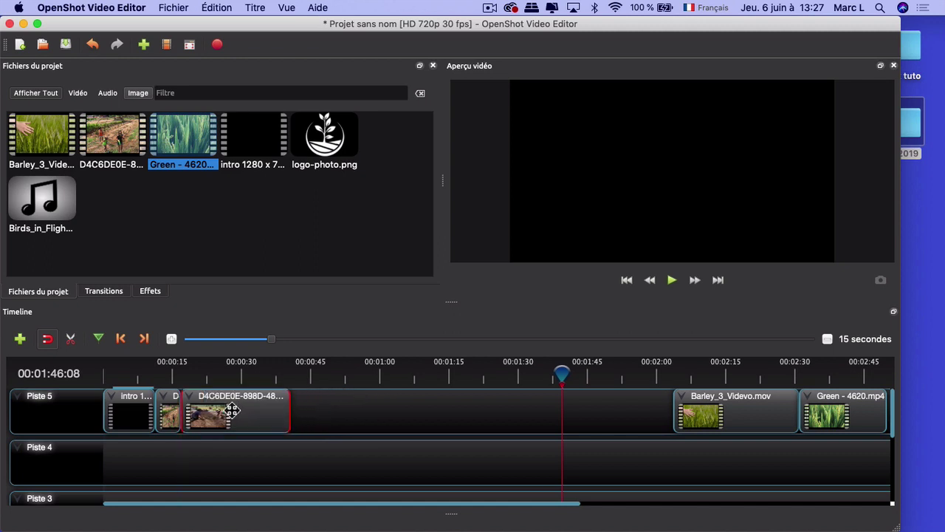
# - Play the second D4C6DE0E piece and trim it at 00:00:25:15, keeping only its left side
pyautogui.moveTo(562, 375); pyautogui.dragTo(499, 375)
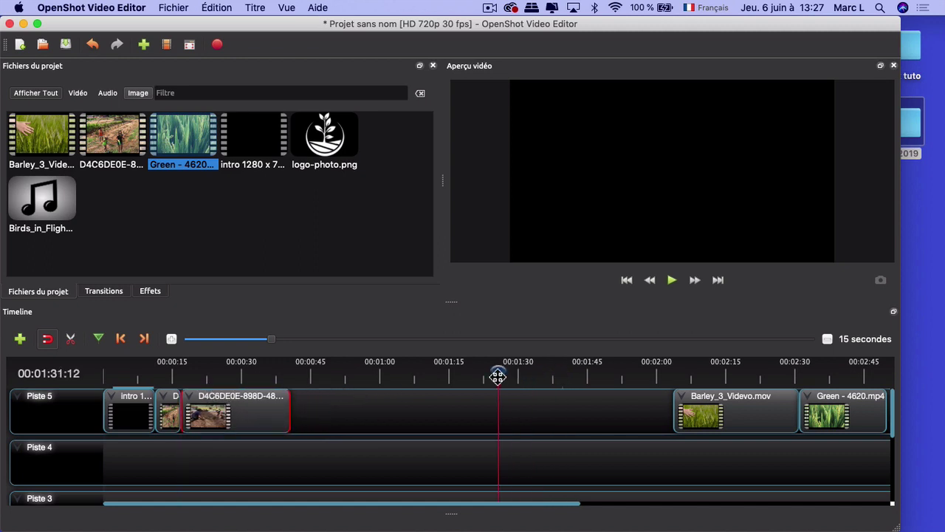
pyautogui.click(226, 369)
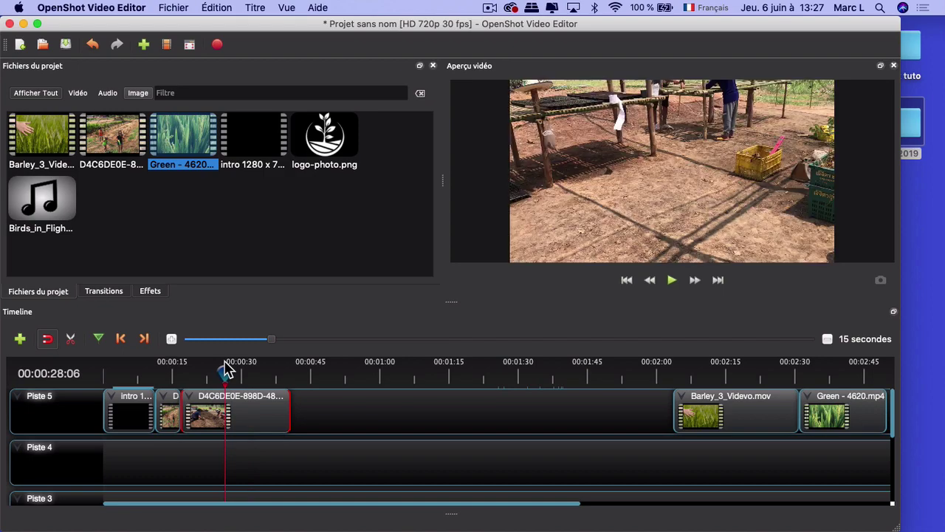
pyautogui.moveTo(226, 372); pyautogui.dragTo(192, 367)
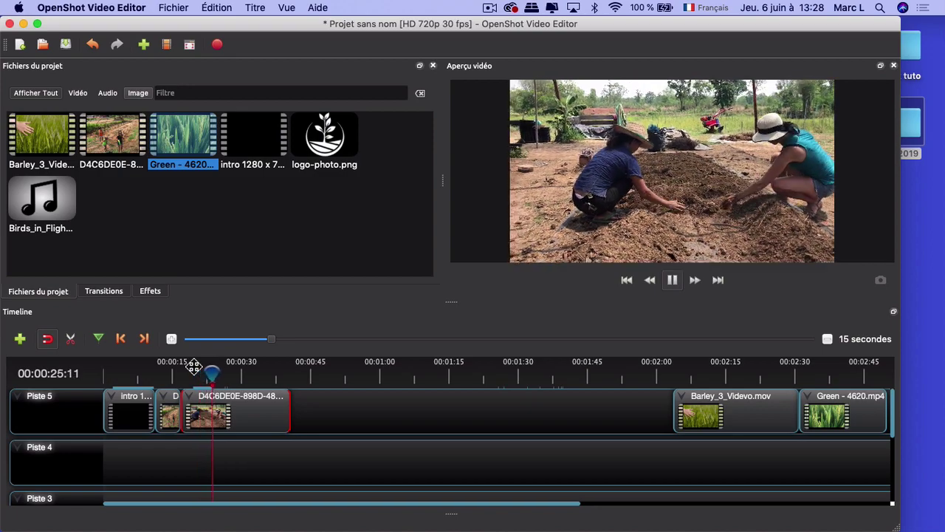
pyautogui.press('space')
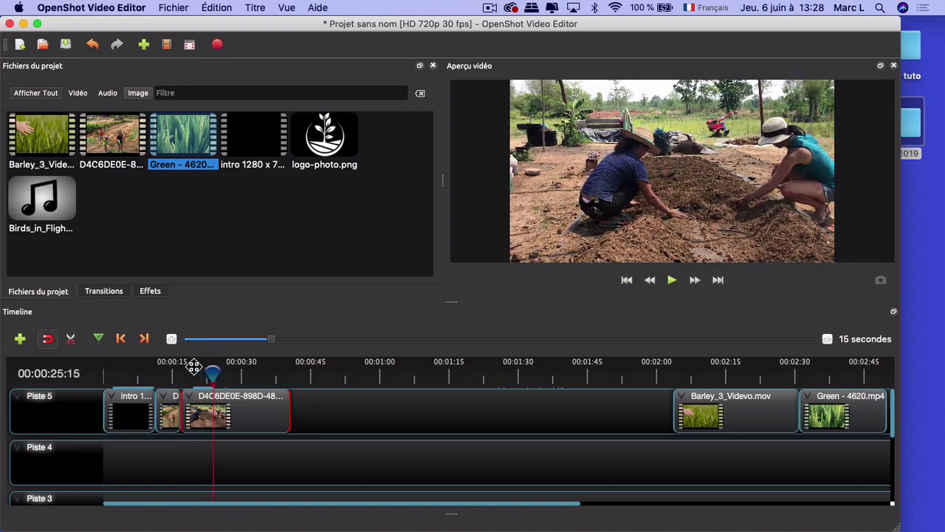
pyautogui.rightClick(235, 411)
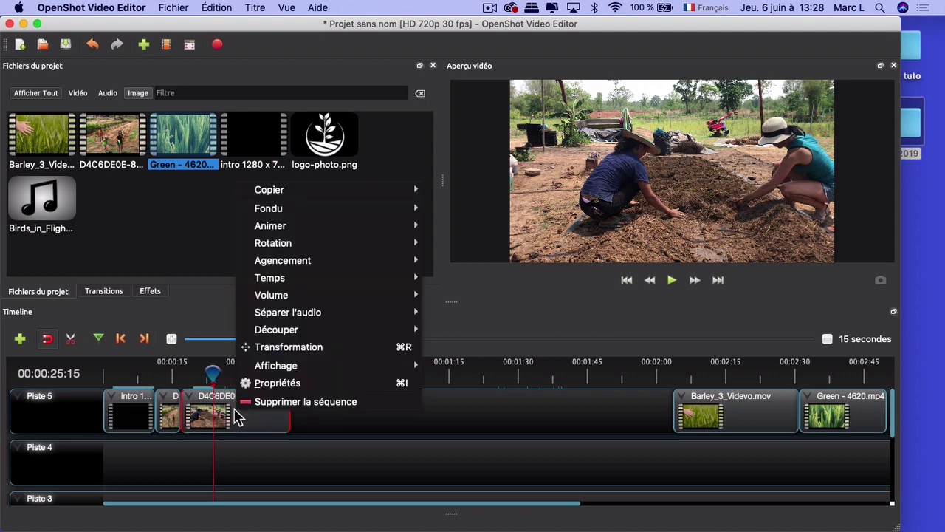
pyautogui.moveTo(288, 335)
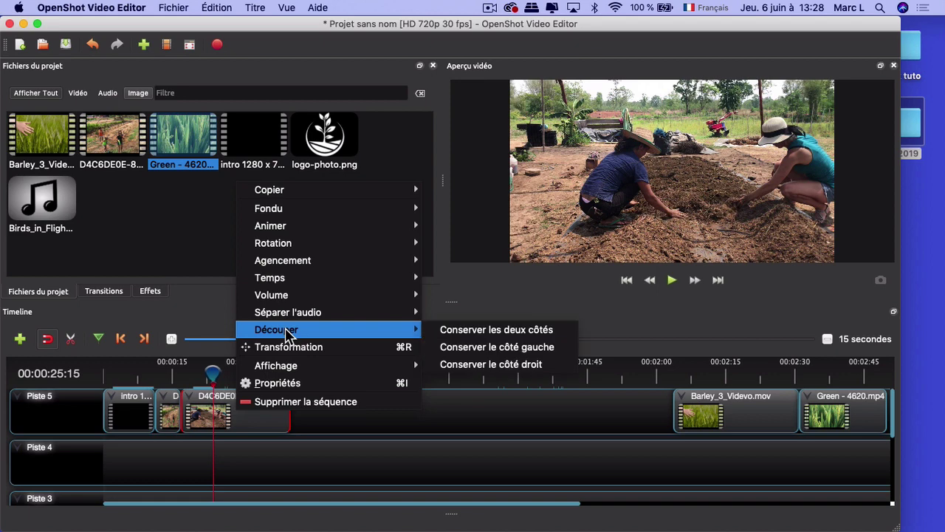
pyautogui.click(506, 347)
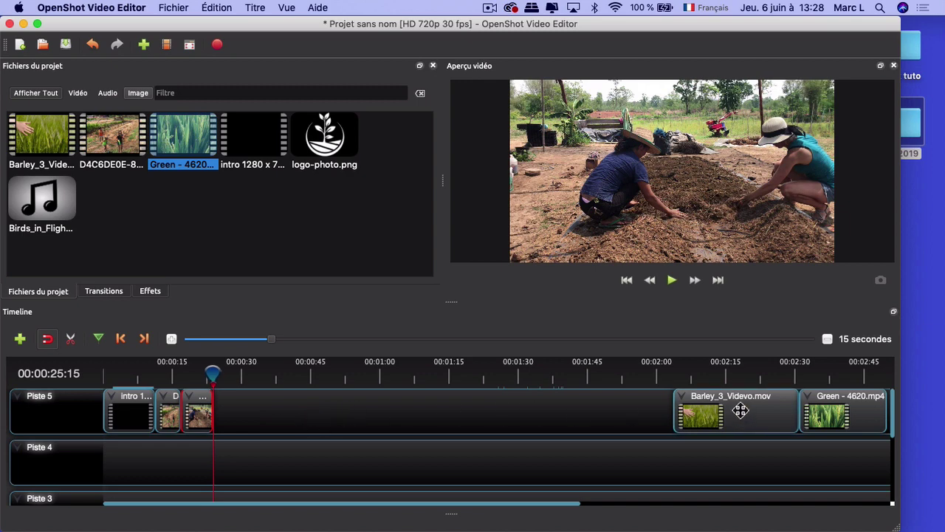
# - Move Barley_3_Videvo.mov directly behind the second D4C6DE0E piece and trim it at 00:00:34:18, keeping the left side
pyautogui.moveTo(740, 412); pyautogui.dragTo(273, 413)
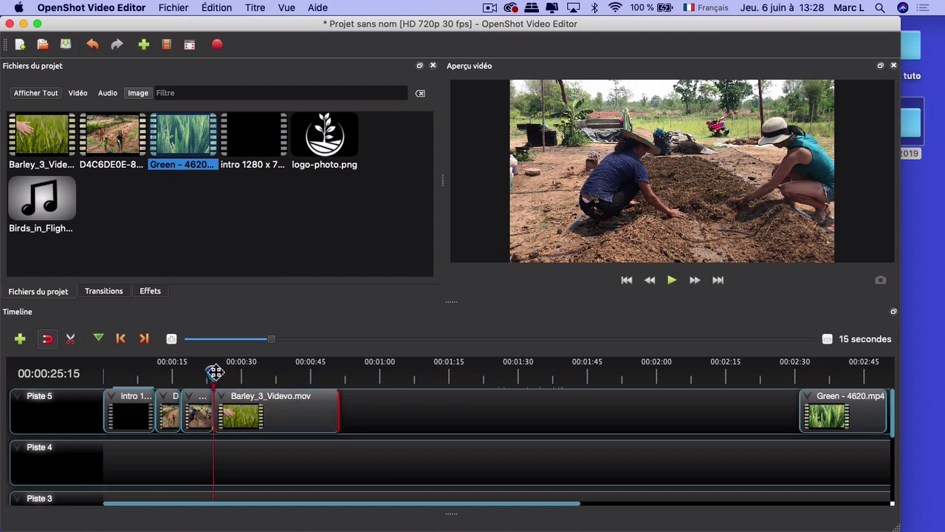
pyautogui.moveTo(215, 371); pyautogui.dragTo(252, 371)
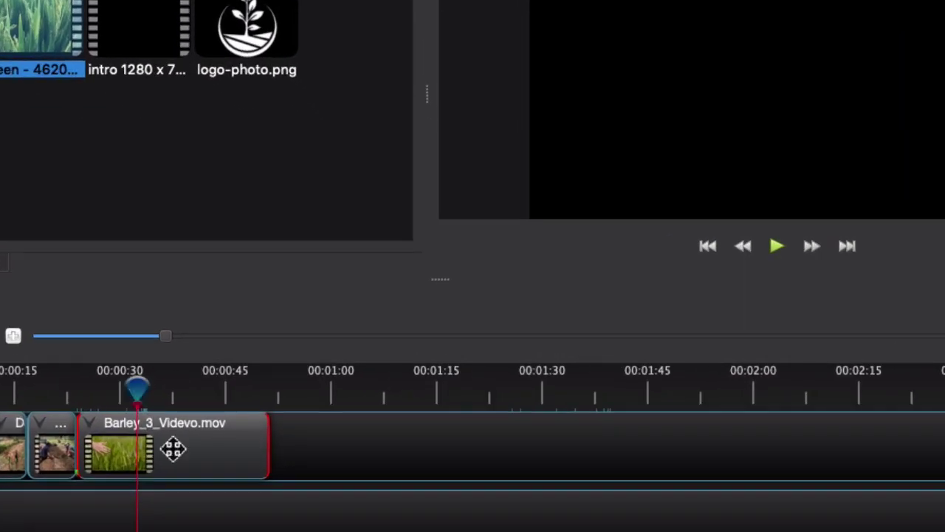
pyautogui.rightClick(199, 454)
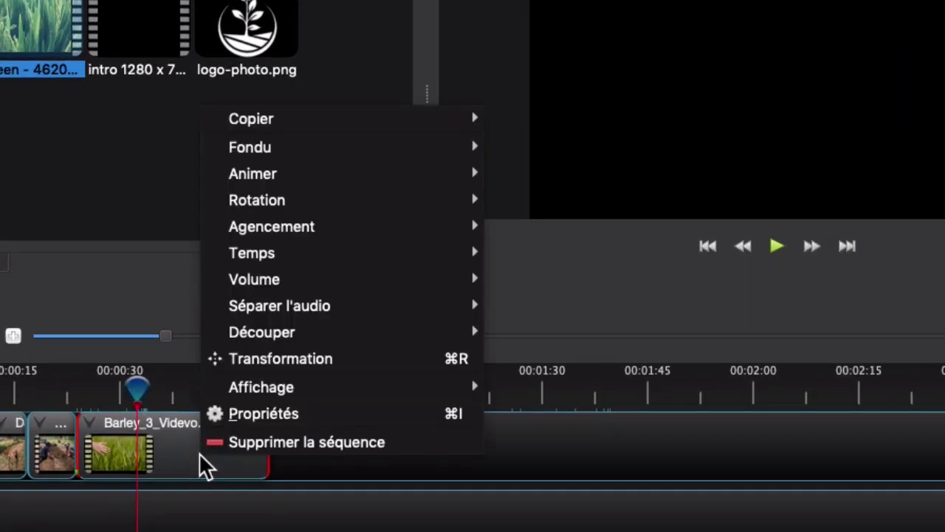
pyautogui.moveTo(225, 314)
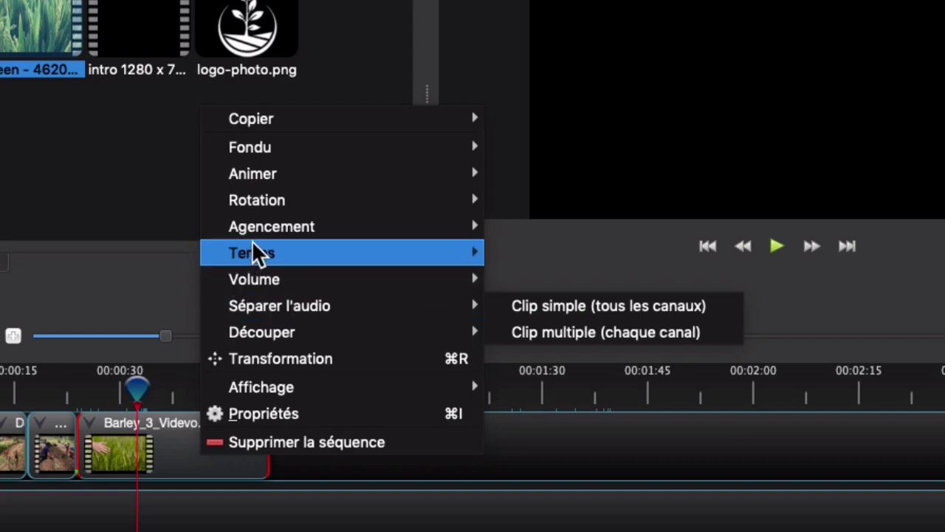
pyautogui.moveTo(289, 342)
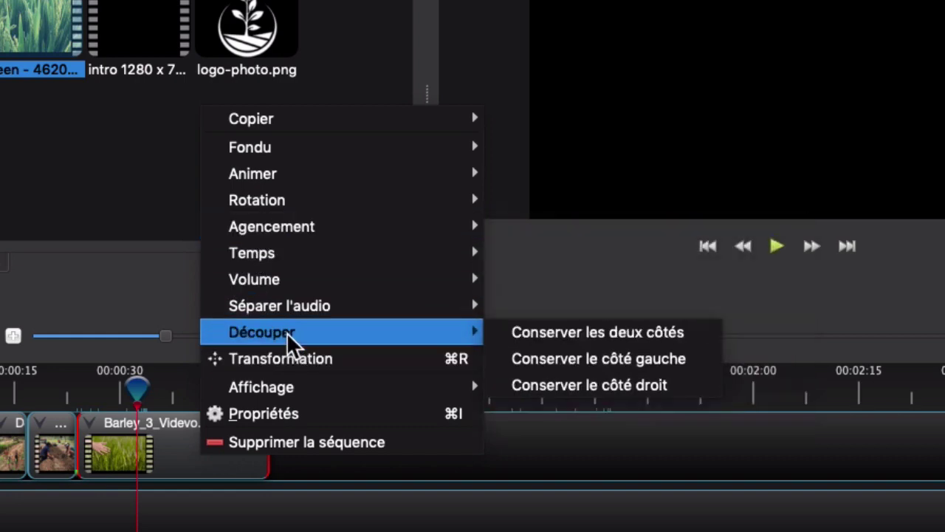
pyautogui.click(587, 358)
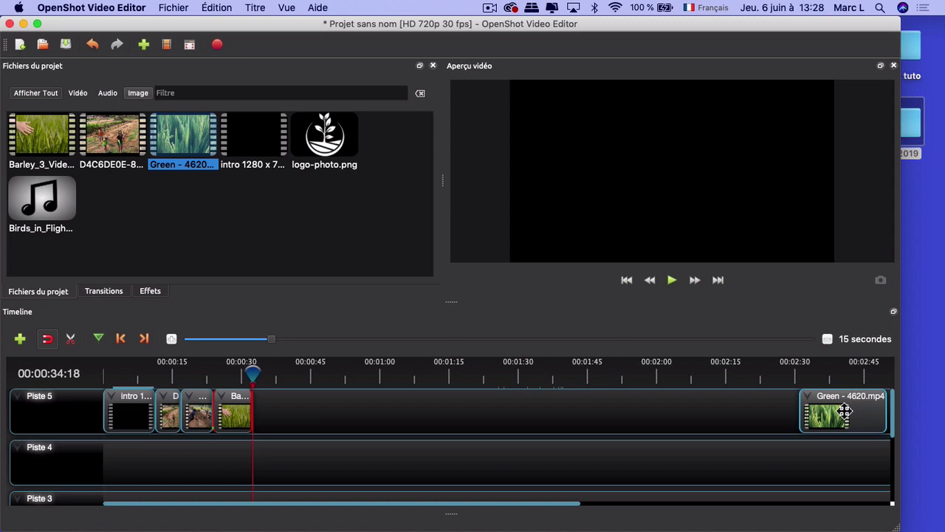
# - Move Green - 4620.mp4 directly behind the Barley clip and cut away its part before 00:00:45:05 without leaving a gap
pyautogui.moveTo(843, 412); pyautogui.dragTo(297, 412)
pyautogui.moveTo(264, 378); pyautogui.dragTo(288, 373)
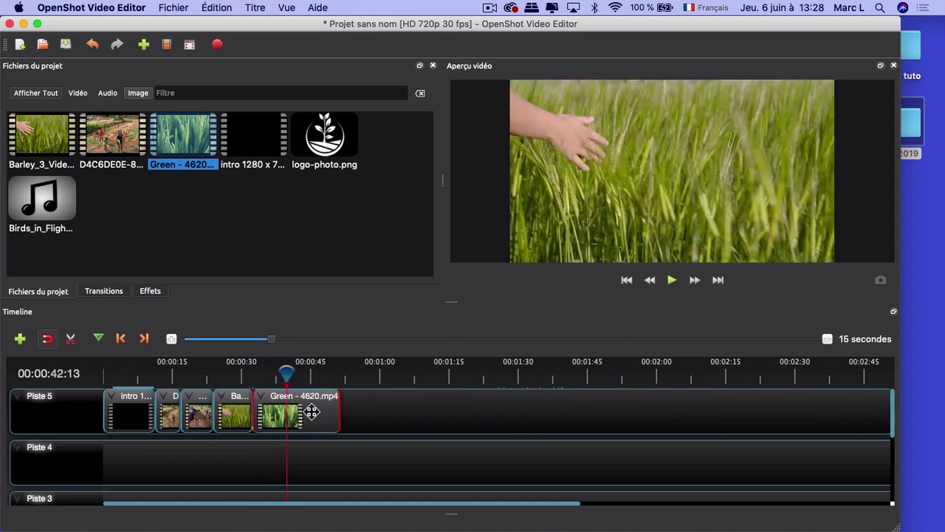
pyautogui.moveTo(289, 371)
pyautogui.mouseDown()
pyautogui.moveTo(340, 372)
pyautogui.moveTo(298, 372)
pyautogui.mouseUp()
pyautogui.rightClick(286, 427)
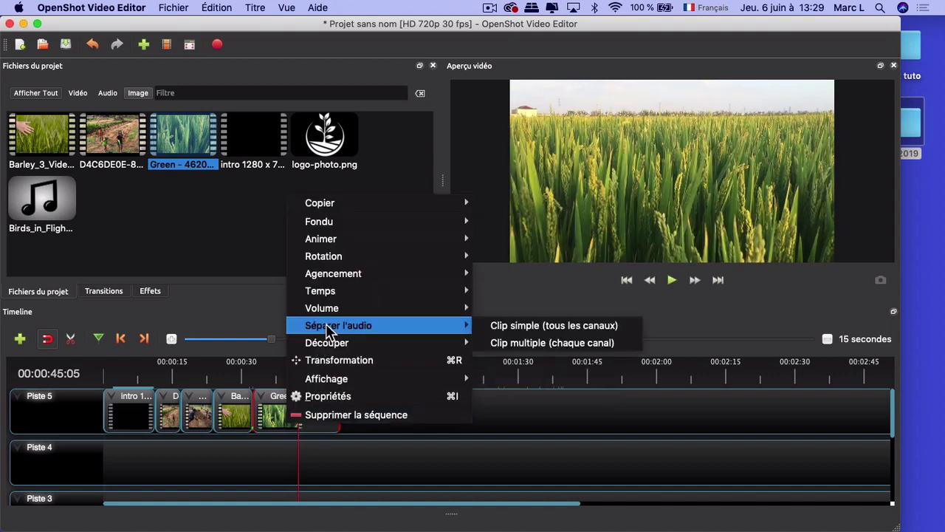
pyautogui.moveTo(331, 343)
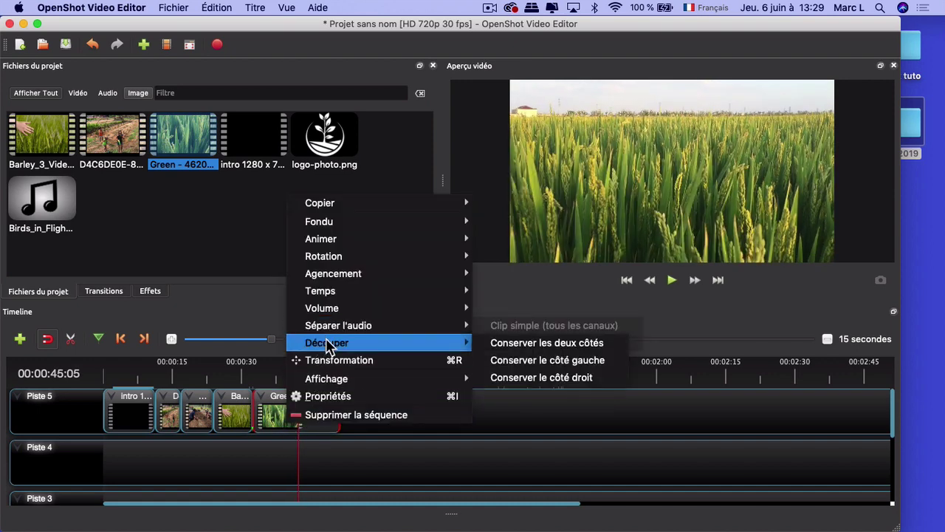
pyautogui.click(561, 379)
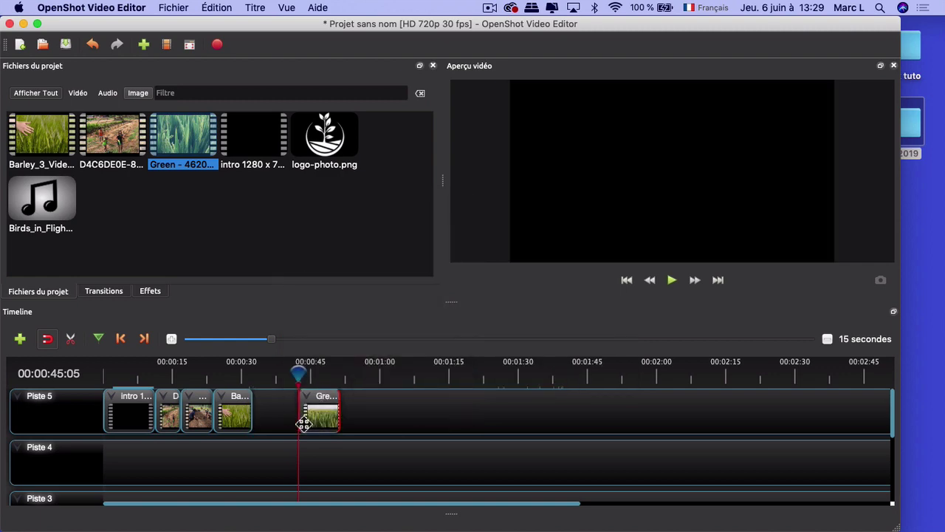
pyautogui.moveTo(318, 412); pyautogui.dragTo(272, 405)
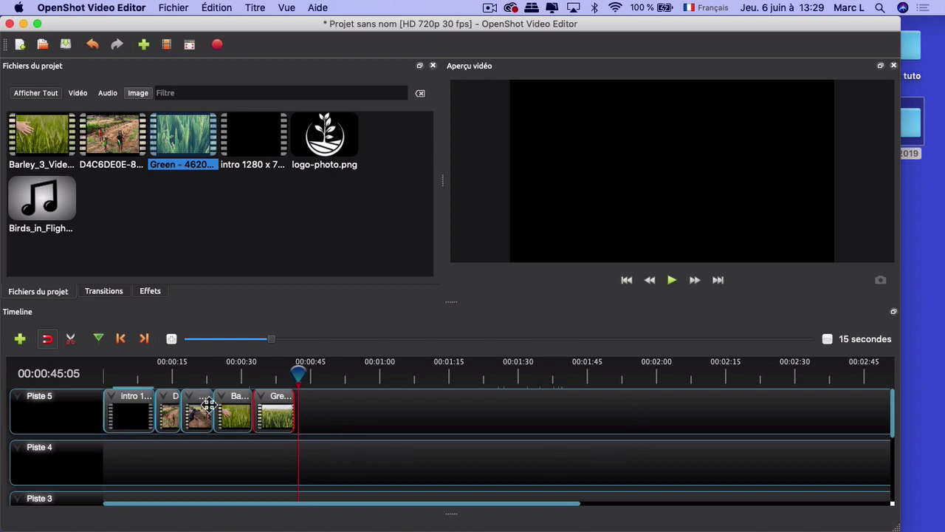
# - Enlarge the timeline scale to 5 seconds, play across the cut between the two D4C6DE0E clips and return to 00:00:08:28
pyautogui.click(172, 339)
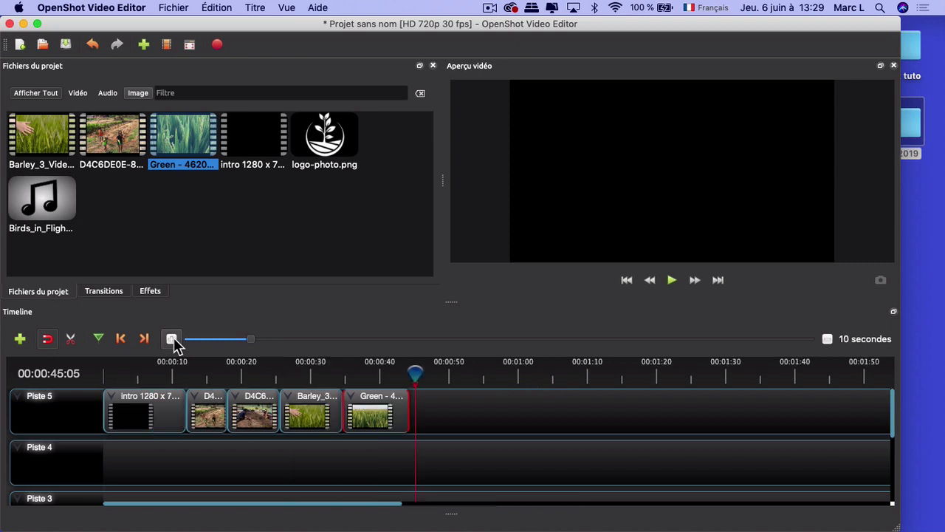
pyautogui.click(172, 339)
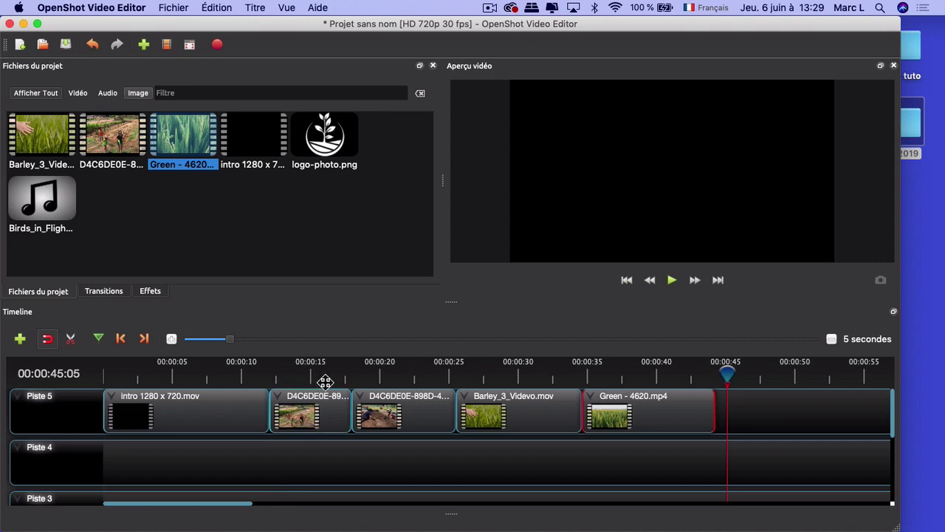
pyautogui.click(236, 369)
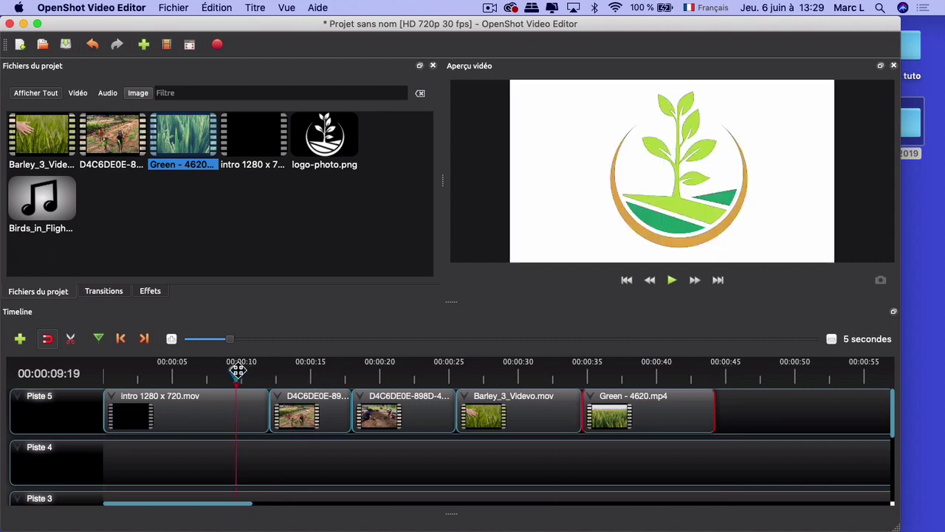
pyautogui.moveTo(238, 365); pyautogui.dragTo(337, 367)
pyautogui.press('space')
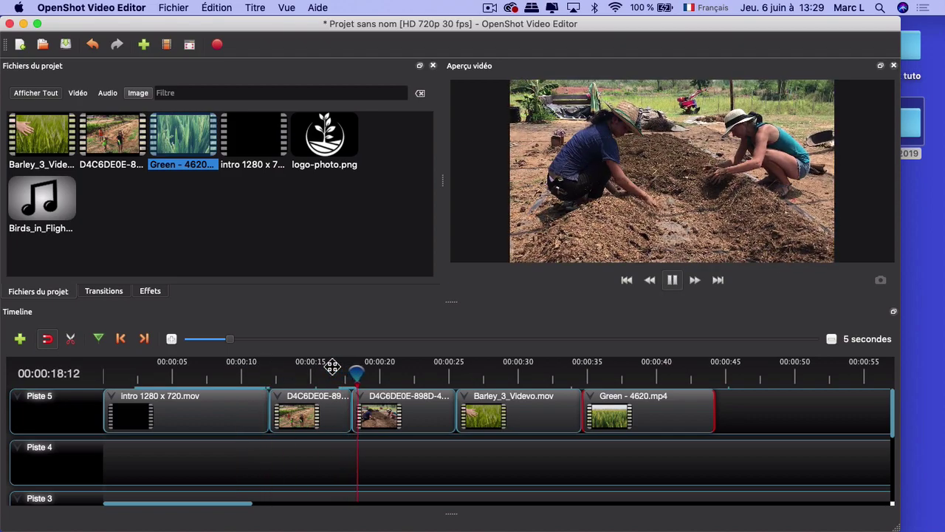
pyautogui.press('space')
pyautogui.moveTo(360, 374); pyautogui.dragTo(226, 367)
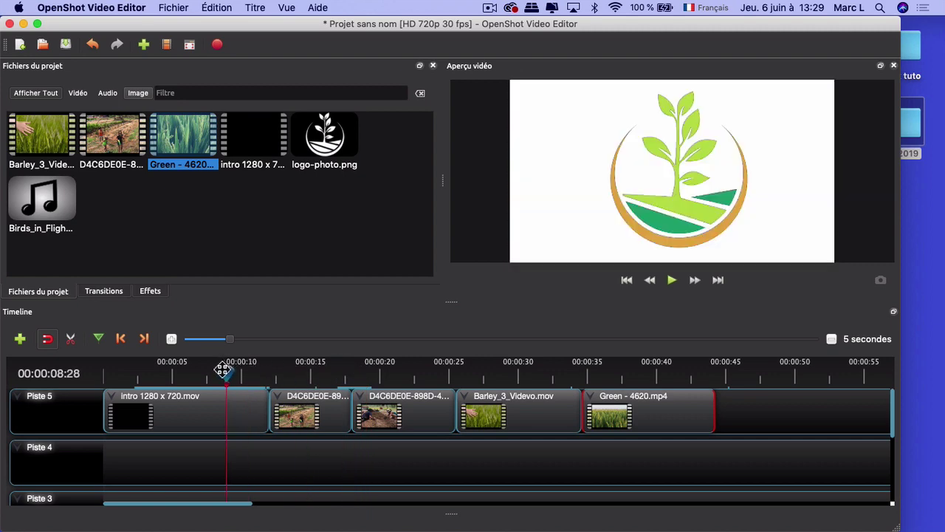
# - Overlap the first D4C6DE0E clip with the end of the intro to create a transition, and shift the following clips to close the gaps
pyautogui.moveTo(297, 405); pyautogui.dragTo(279, 403)
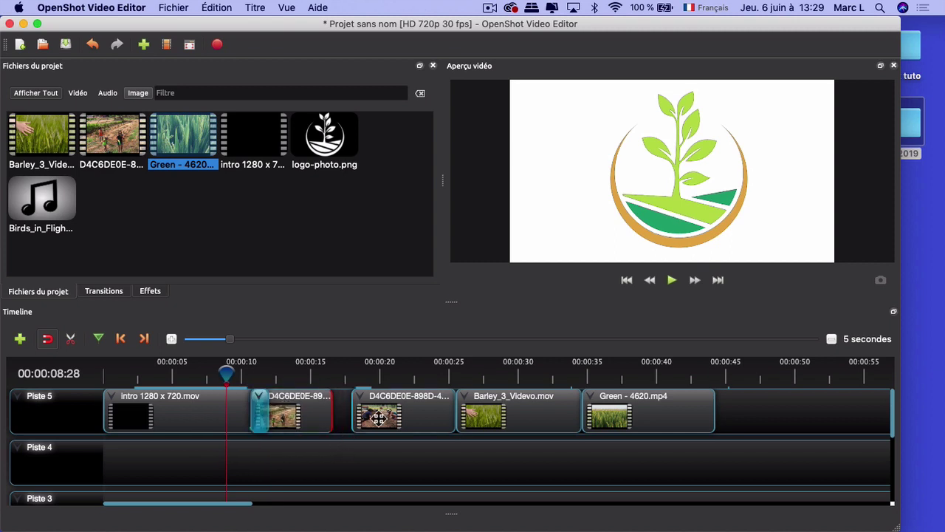
pyautogui.moveTo(382, 416); pyautogui.dragTo(364, 414)
pyautogui.moveTo(494, 423); pyautogui.dragTo(479, 421)
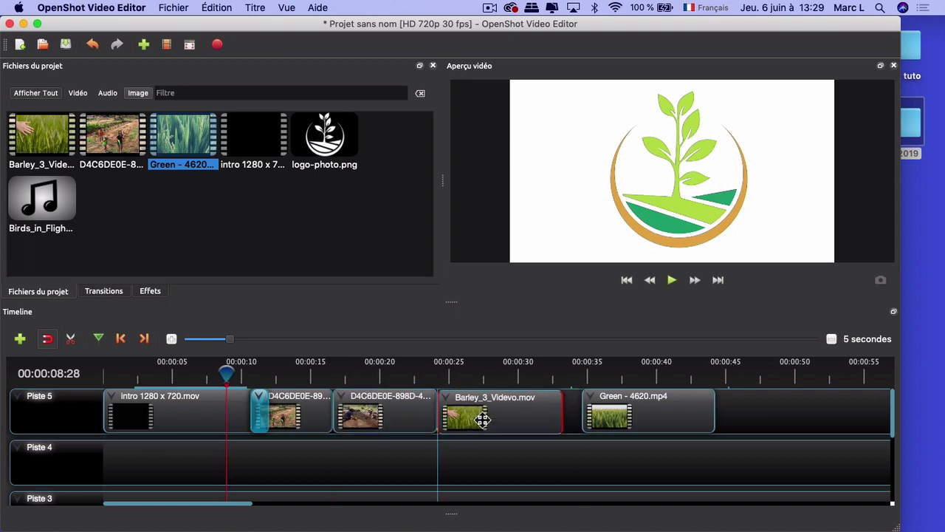
pyautogui.moveTo(606, 424); pyautogui.dragTo(586, 422)
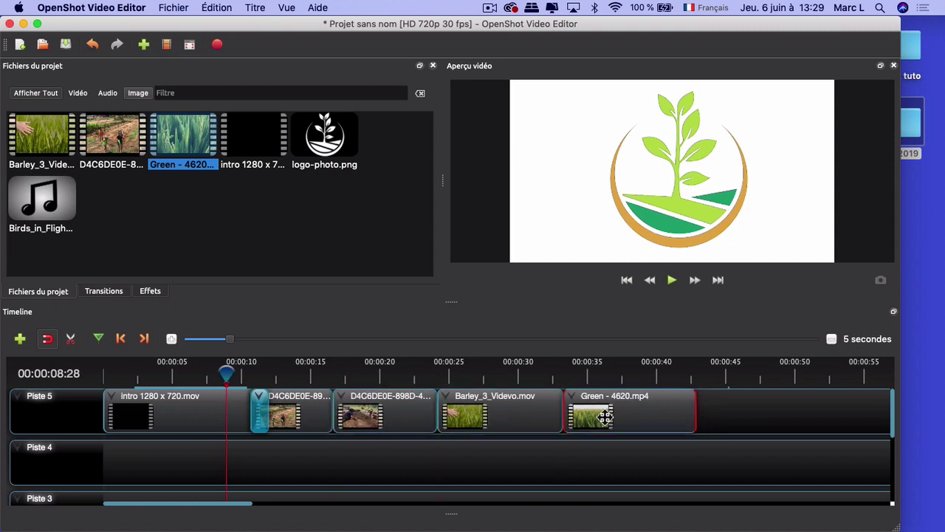
pyautogui.click(380, 410)
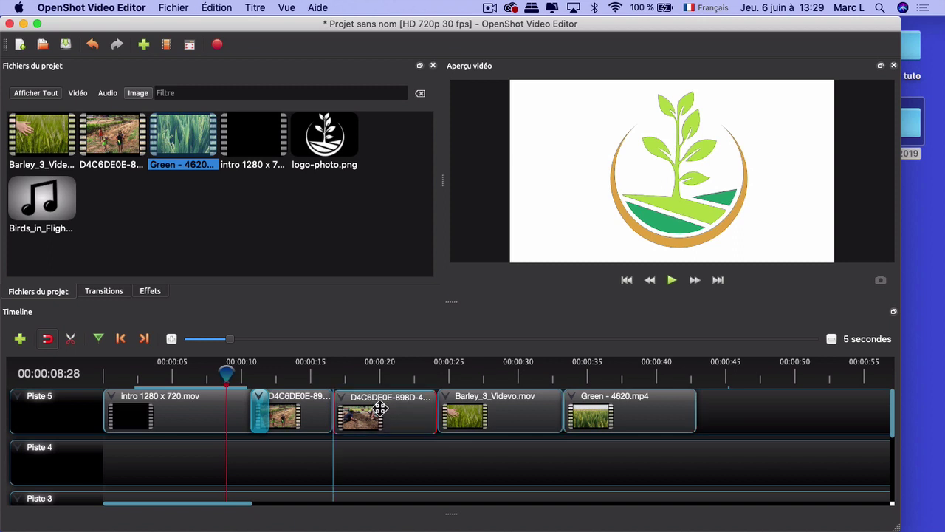
# - Overlap the second D4C6DE0E clip, Barley_3_Videvo.mov and Green - 4620.mp4 each with the end of its preceding clip to create transitions
pyautogui.moveTo(377, 404); pyautogui.dragTo(363, 403)
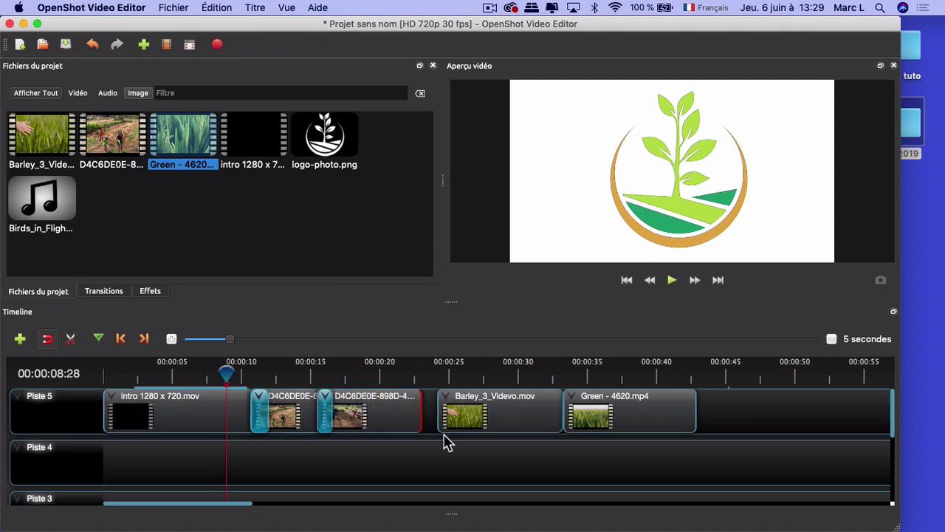
pyautogui.moveTo(480, 415); pyautogui.dragTo(450, 406)
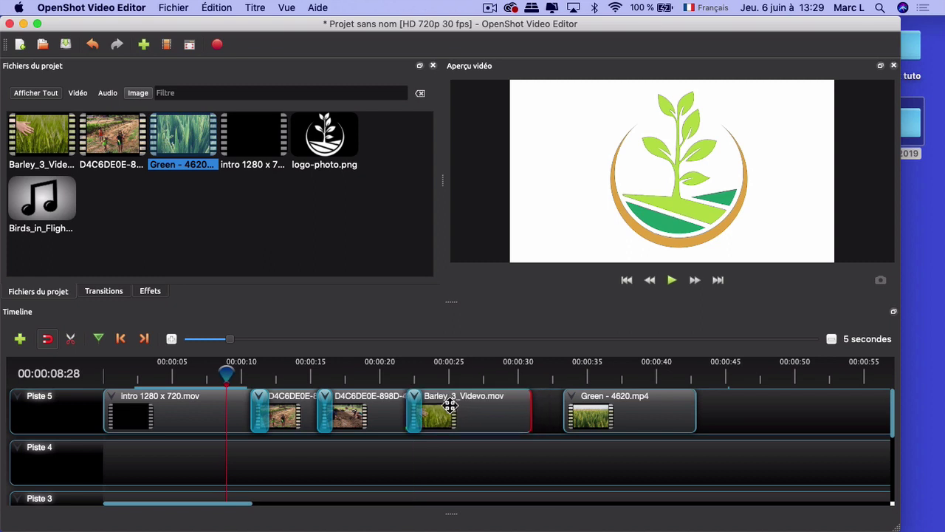
pyautogui.moveTo(594, 411); pyautogui.dragTo(565, 403)
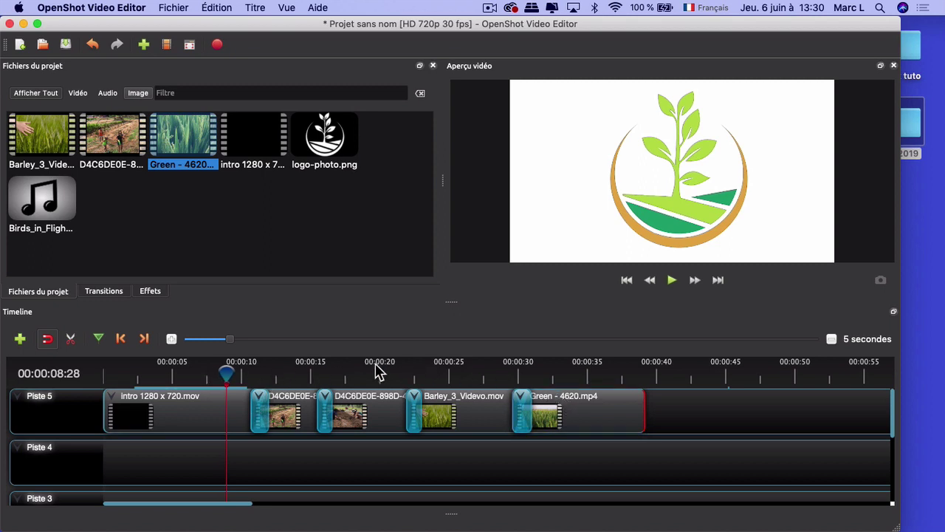
# - Play the timeline from about 10 seconds across the transition between the intro and the first D4C6DE0E clip
pyautogui.moveTo(230, 371); pyautogui.dragTo(243, 371)
pyautogui.press('space')
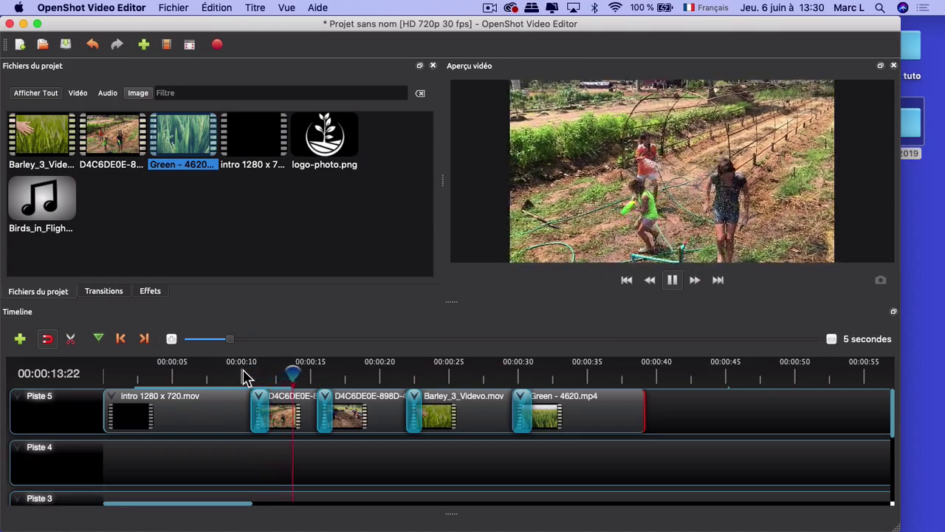
pyautogui.press('space')
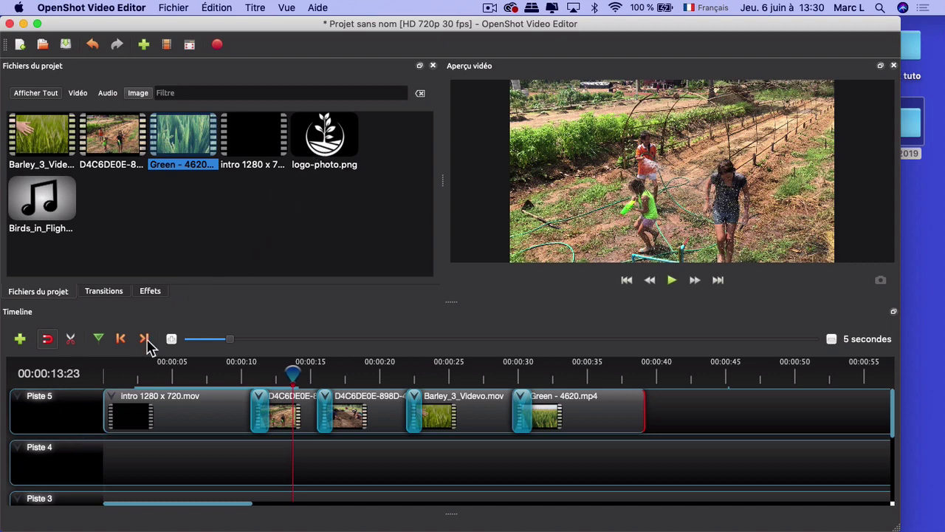
# - Add a track above Piste 5, place logo-photo.png on it over the first D4C6DE0E clip and extend it to the end of Green - 4620.mp4
pyautogui.rightClick(61, 418)
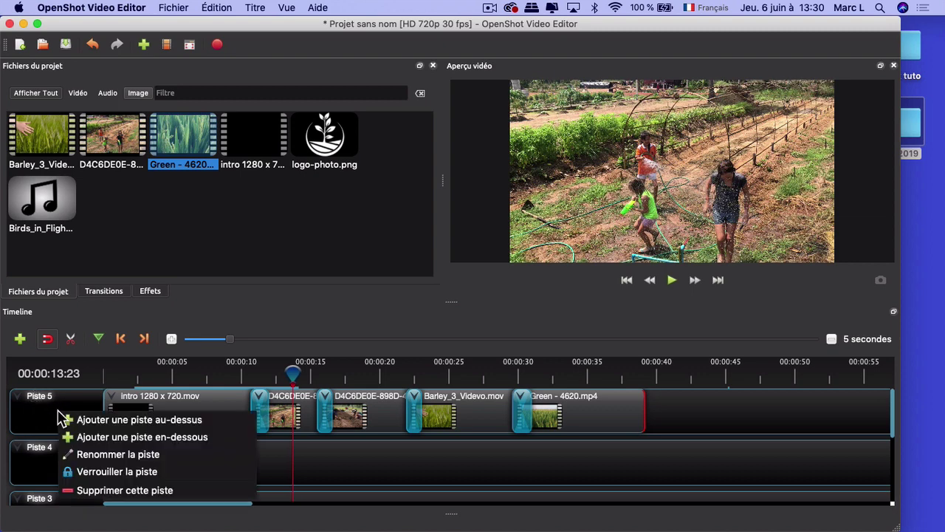
pyautogui.click(75, 421)
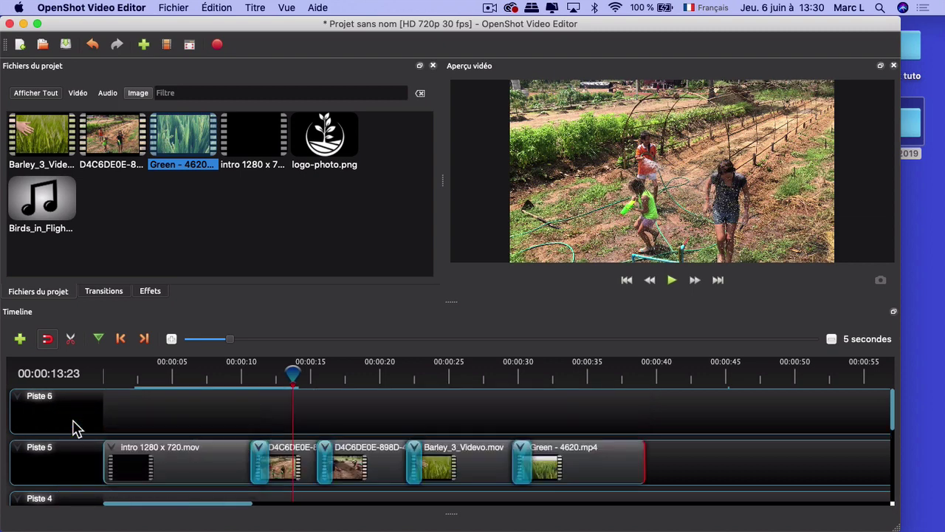
pyautogui.click(325, 151)
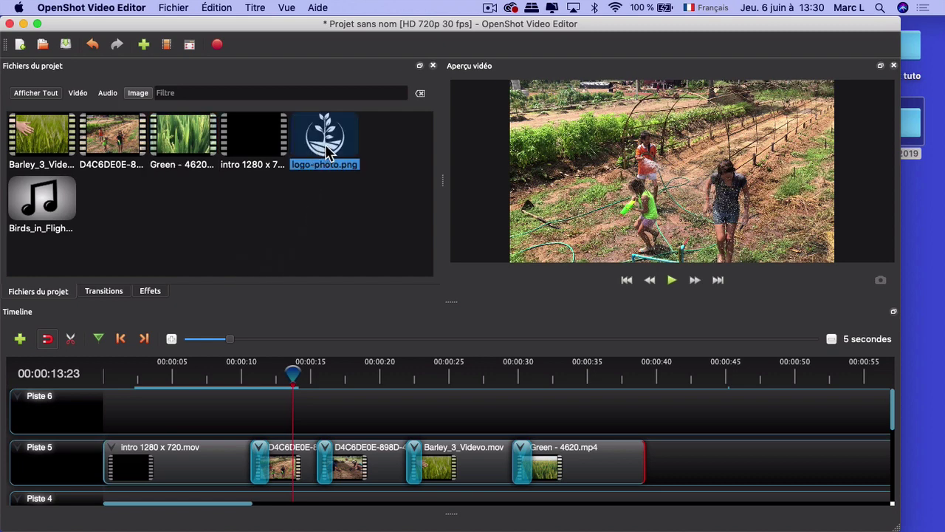
pyautogui.moveTo(329, 144); pyautogui.dragTo(270, 406)
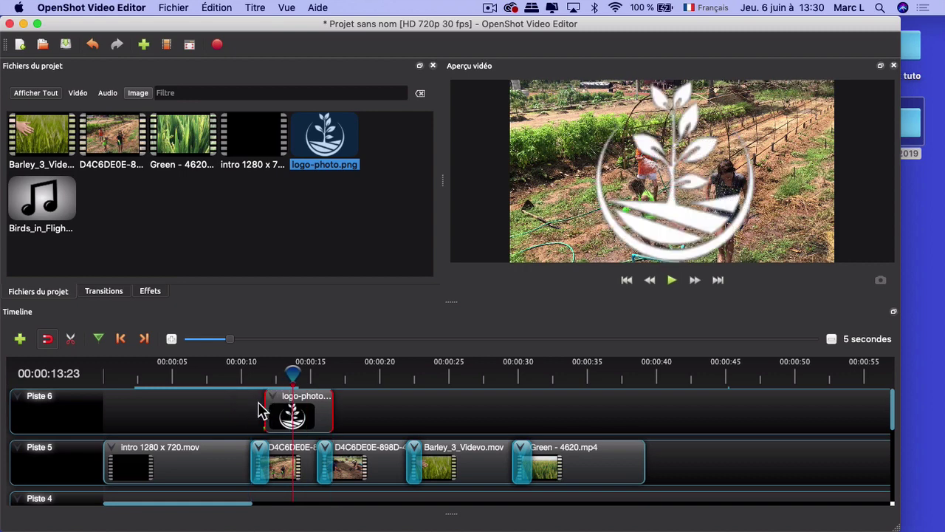
pyautogui.moveTo(332, 412); pyautogui.dragTo(642, 414)
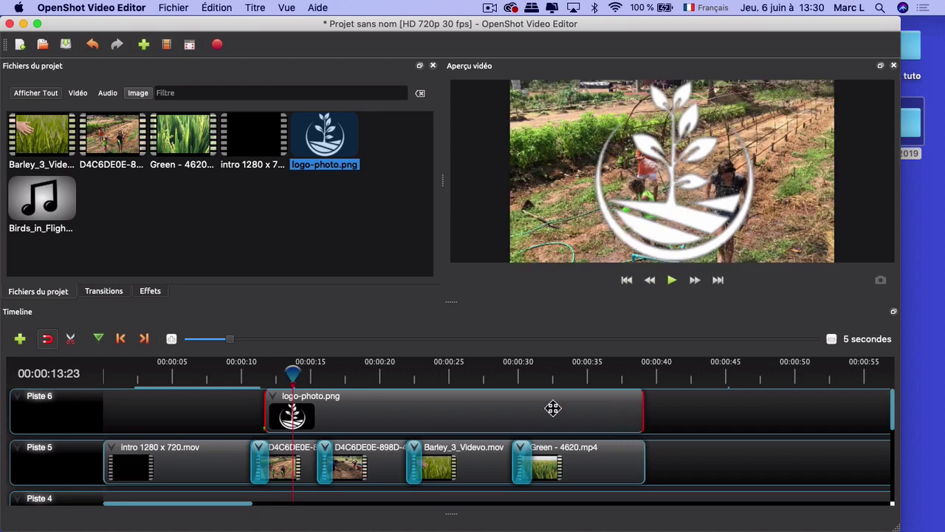
# - Scrub and play the section where the logo starts to check how it overlays the video
pyautogui.moveTo(300, 379); pyautogui.dragTo(411, 380)
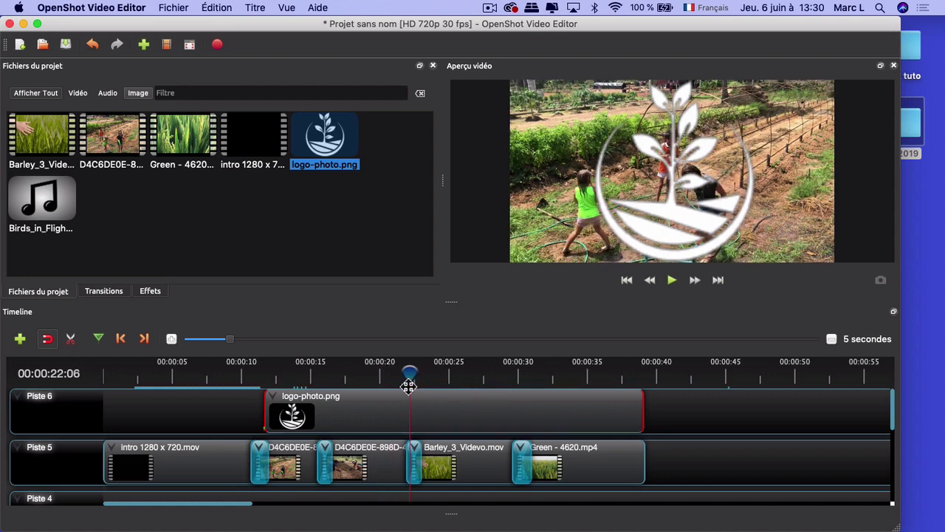
pyautogui.moveTo(408, 375); pyautogui.dragTo(262, 378)
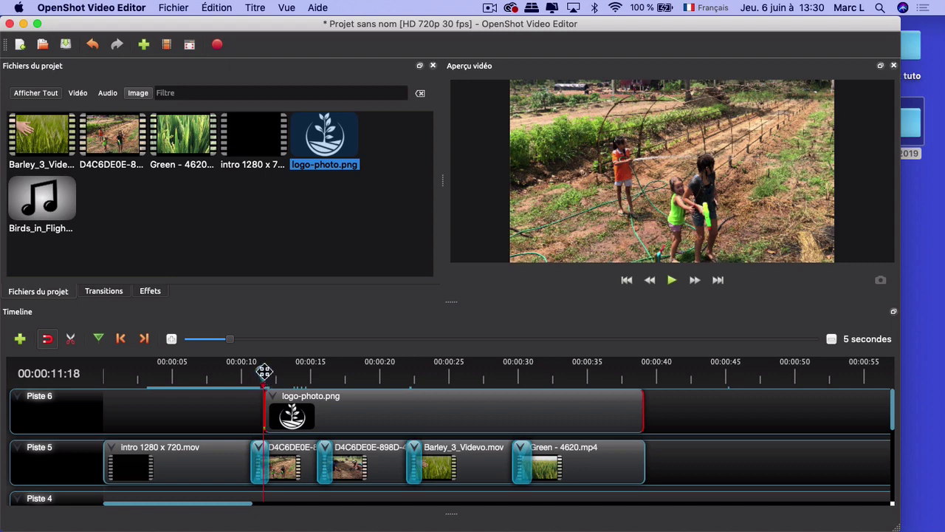
pyautogui.click(698, 280)
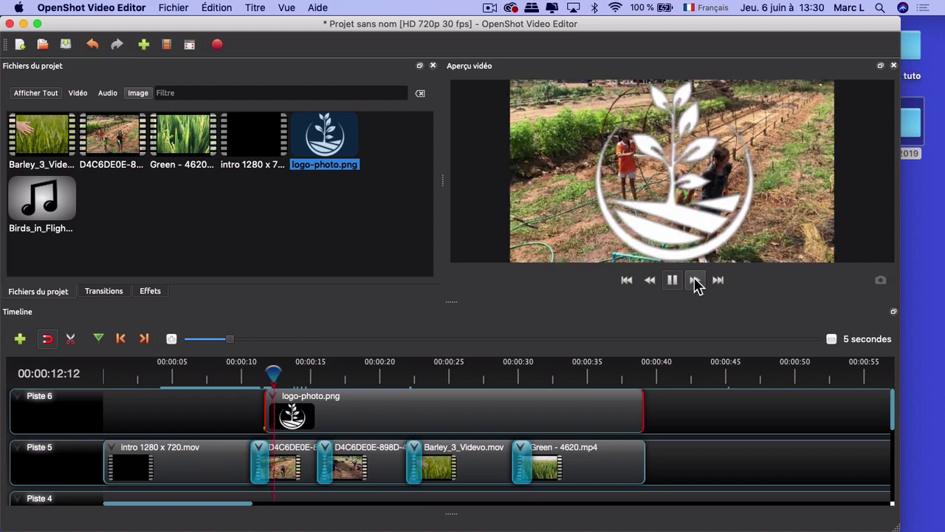
pyautogui.click(672, 280)
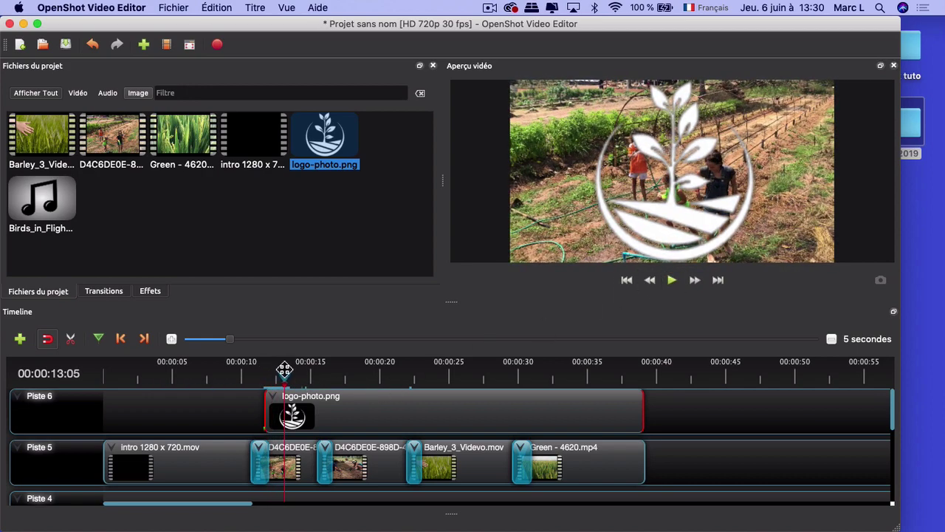
pyautogui.moveTo(285, 373); pyautogui.dragTo(266, 372)
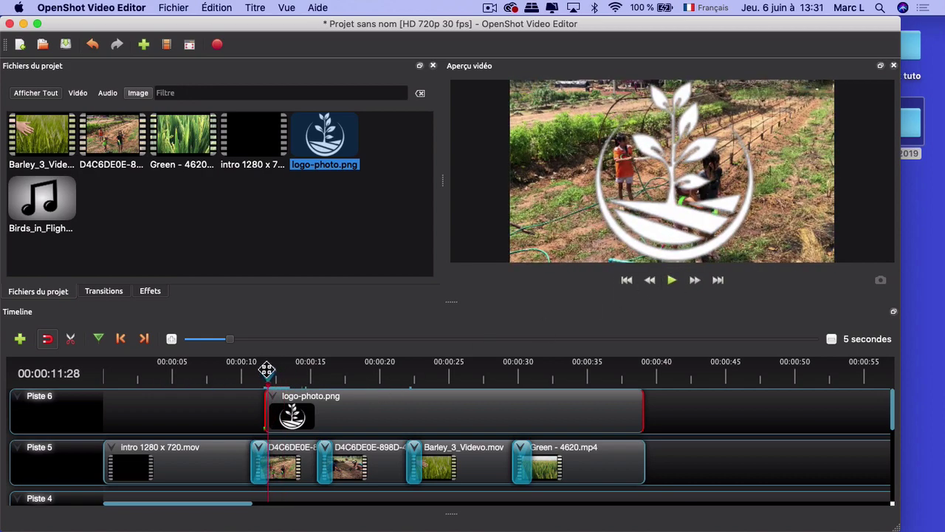
# - Enlarge the timeline scale to 1 second and place the playhead at the logo clip's start, 00:00:11:20
pyautogui.click(171, 339)
pyautogui.click(172, 340)
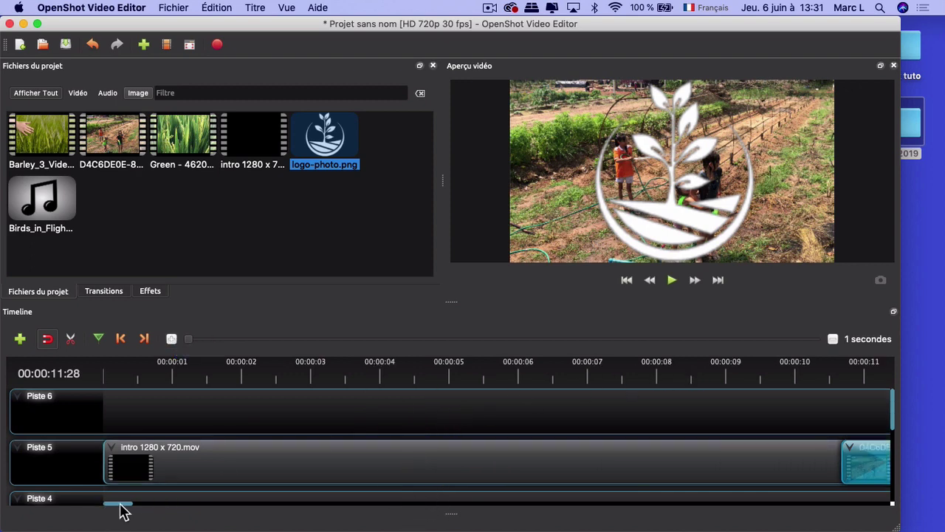
pyautogui.moveTo(122, 510); pyautogui.dragTo(136, 509)
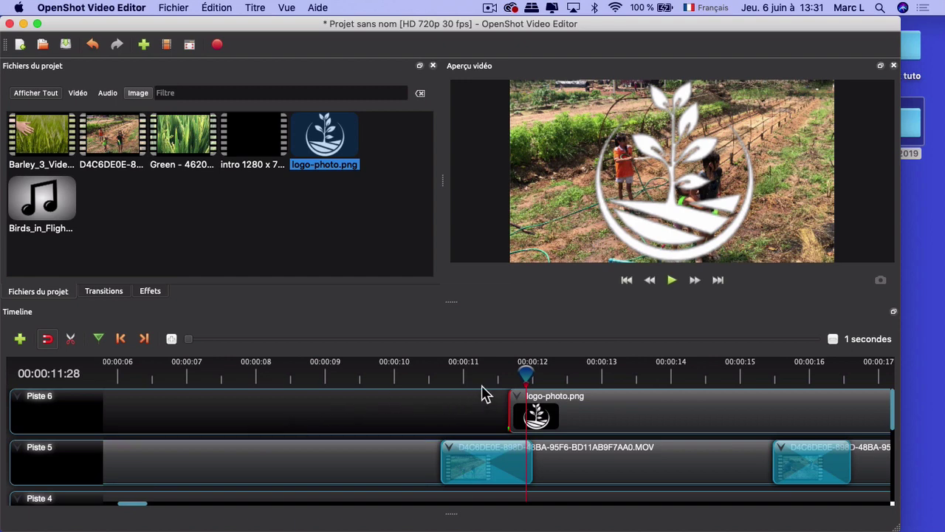
pyautogui.moveTo(525, 372); pyautogui.dragTo(505, 371)
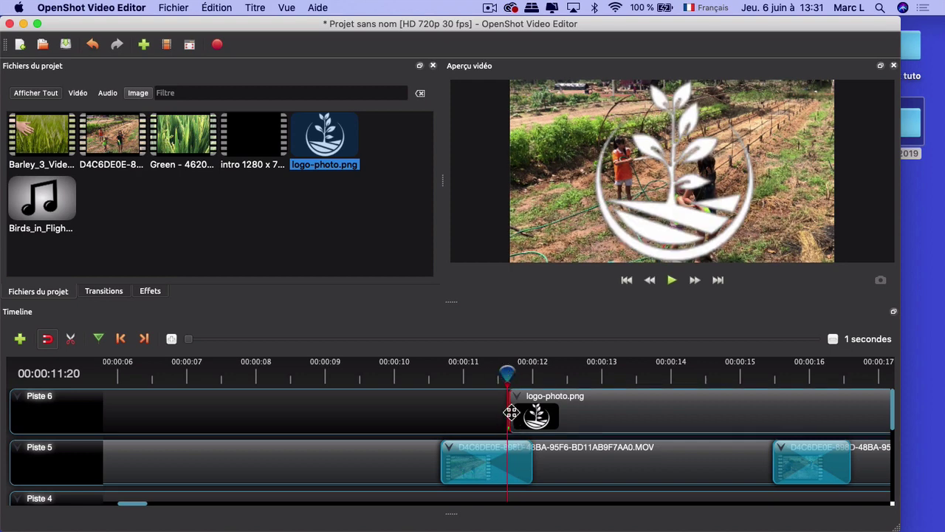
# - Open the properties of the logo-photo.png clip and set its X and Y scale to 0.30
pyautogui.rightClick(602, 402)
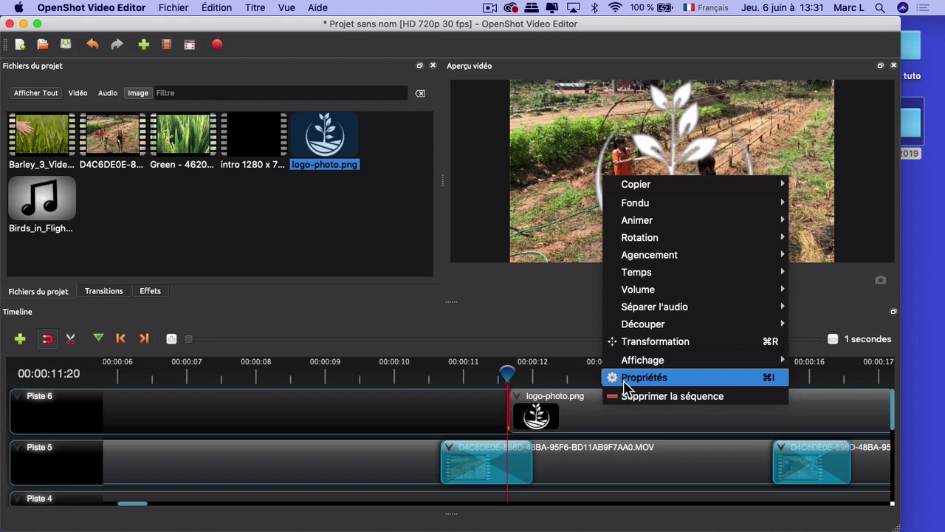
pyautogui.click(626, 380)
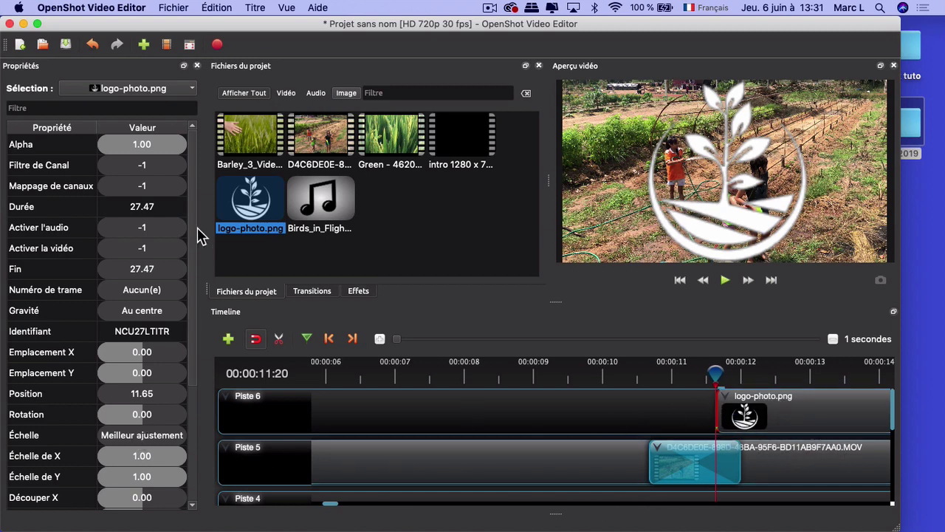
pyautogui.scroll(-3, 120, 420)
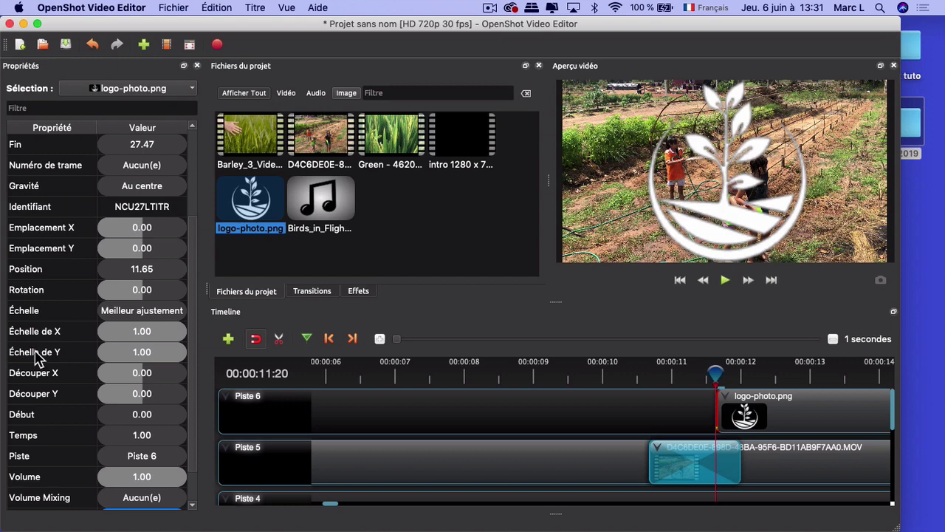
pyautogui.click(185, 333)
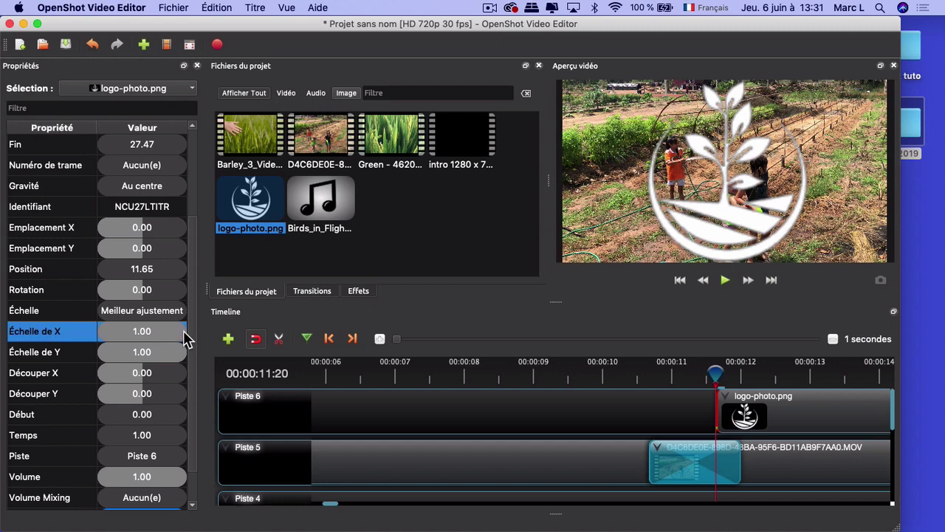
pyautogui.moveTo(185, 333); pyautogui.dragTo(124, 333)
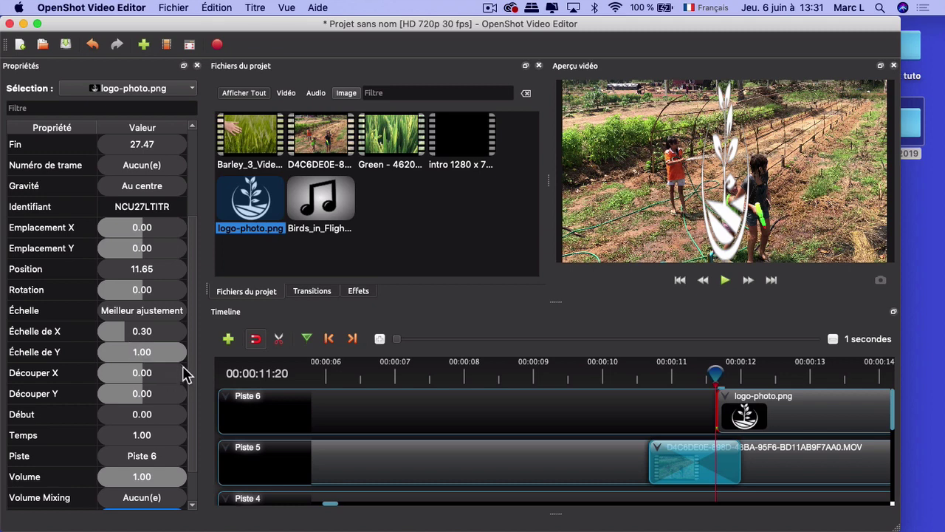
pyautogui.moveTo(182, 355); pyautogui.dragTo(124, 353)
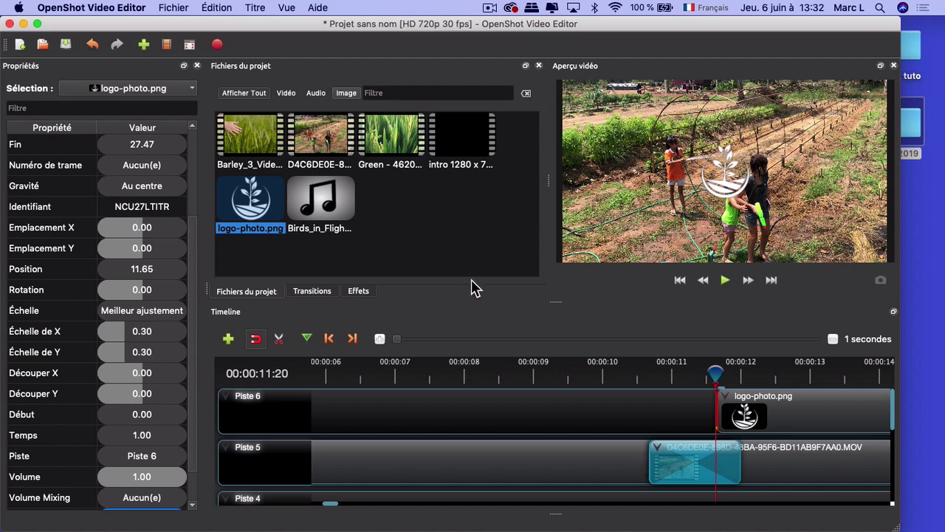
# - Set the logo's X location to -0.40 and Y location to -0.32, and close its properties
pyautogui.scroll(-2, 122, 397)
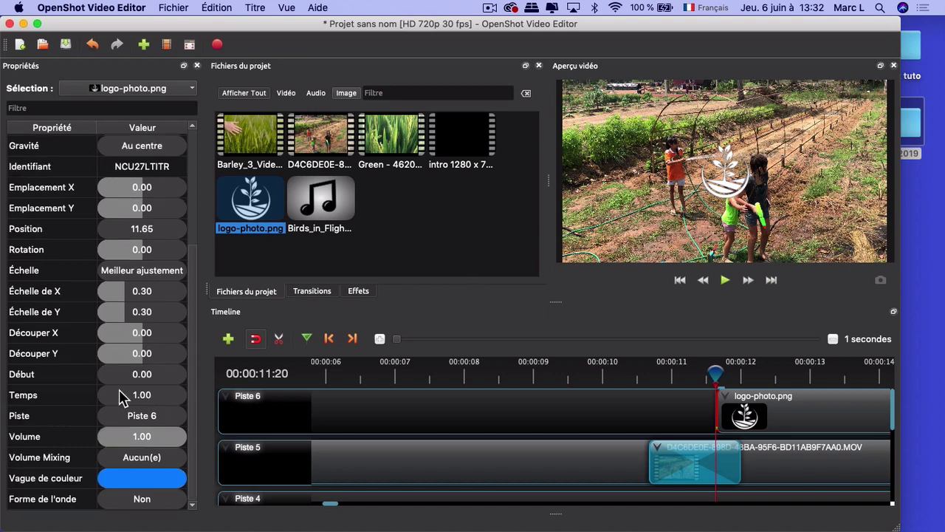
pyautogui.scroll(3, 146, 414)
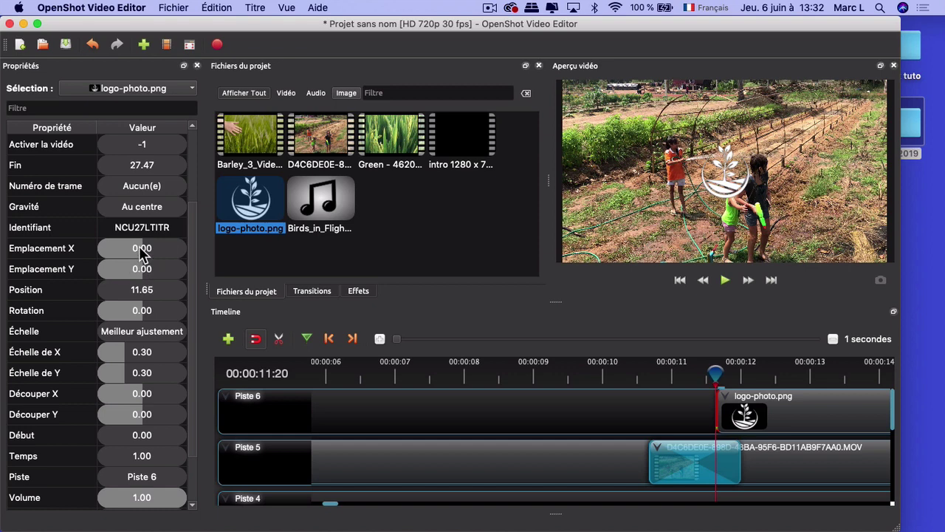
pyautogui.moveTo(140, 248)
pyautogui.mouseDown()
pyautogui.moveTo(161, 249)
pyautogui.moveTo(128, 252)
pyautogui.mouseUp()
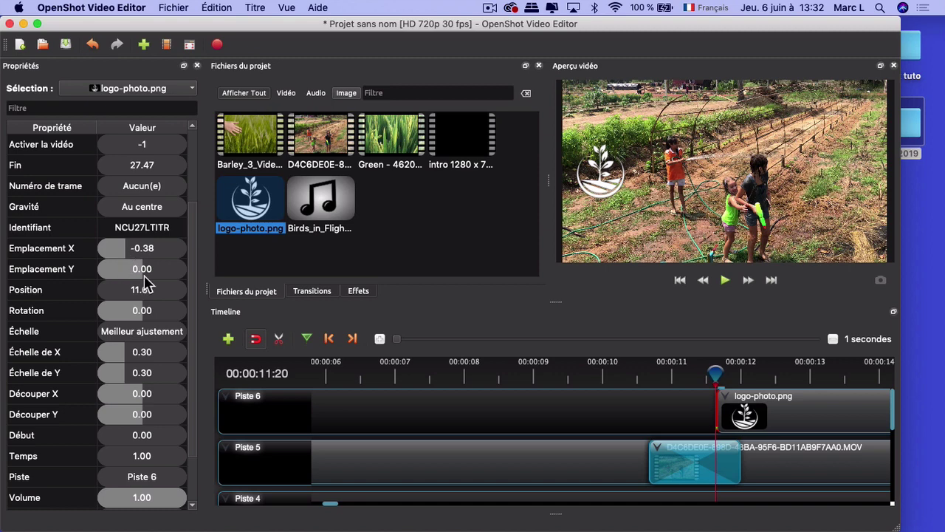
pyautogui.moveTo(140, 273)
pyautogui.mouseDown()
pyautogui.moveTo(150, 273)
pyautogui.moveTo(127, 269)
pyautogui.mouseUp()
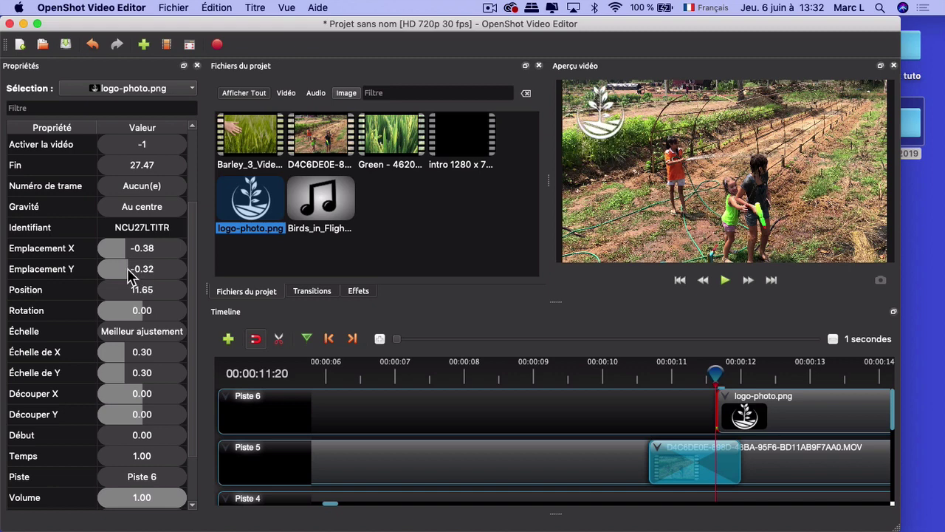
pyautogui.moveTo(125, 249); pyautogui.dragTo(126, 254)
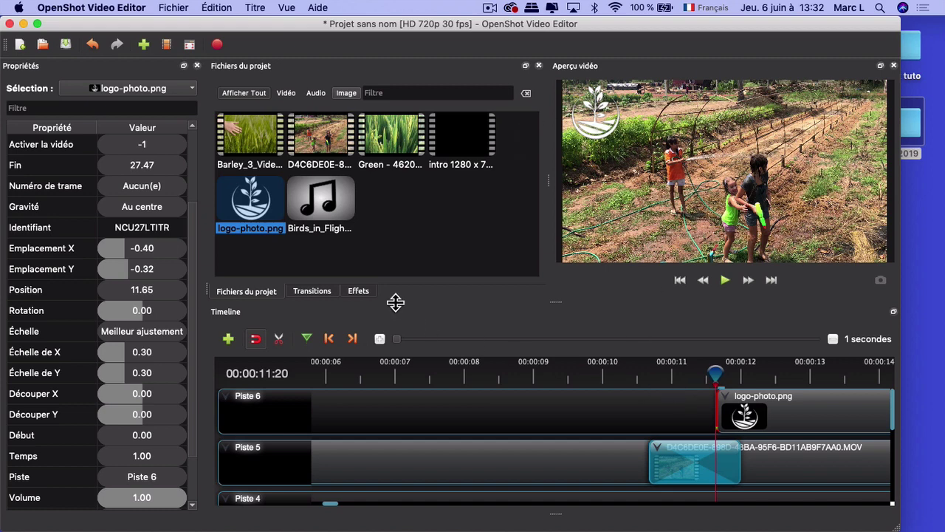
pyautogui.click(197, 66)
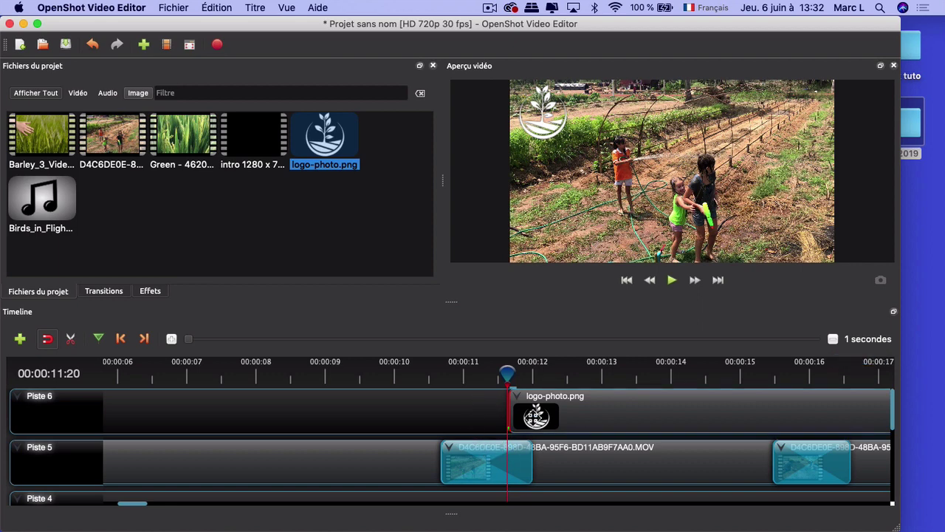
# - Reduce the timeline scale to 5 seconds and scrub through the clips to check the logo's placement, returning to 00:00:11:28
pyautogui.click(831, 341)
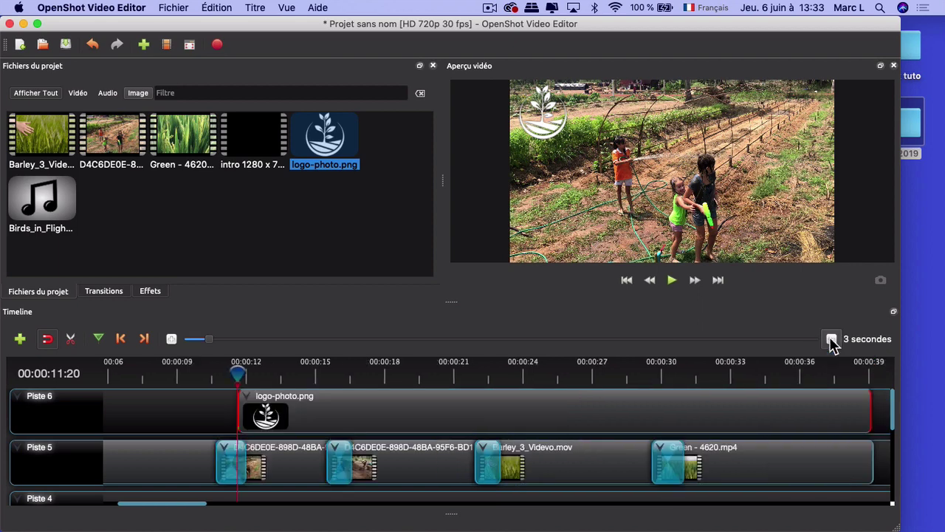
pyautogui.click(830, 341)
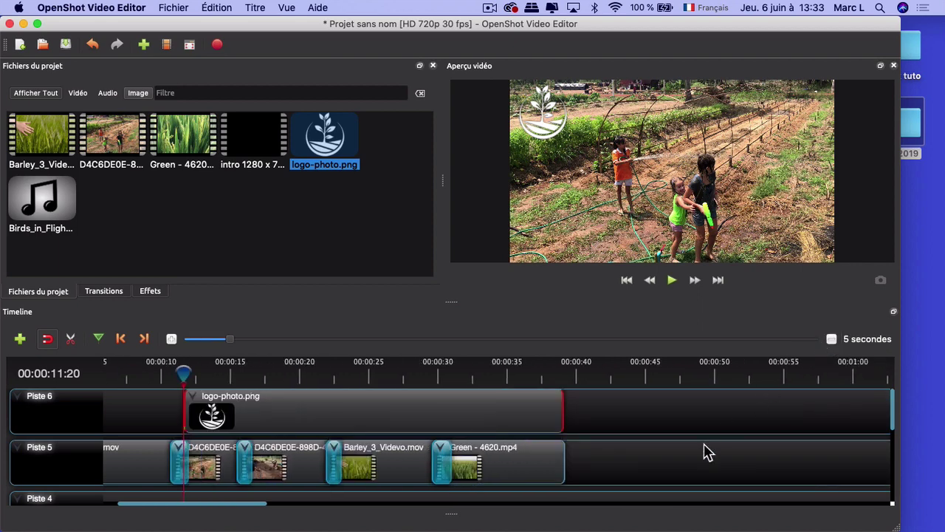
pyautogui.scroll(-3, 707, 451)
pyautogui.scroll(3, 706, 451)
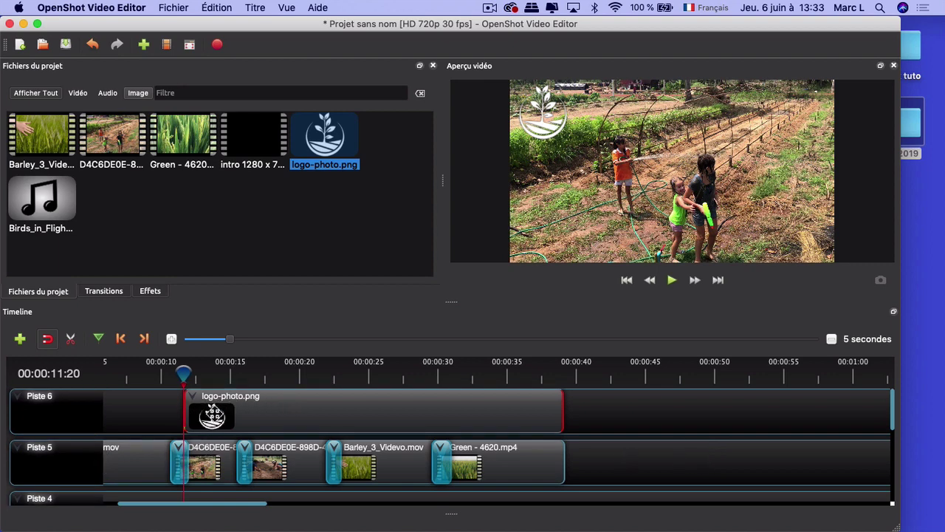
pyautogui.moveTo(183, 374); pyautogui.dragTo(322, 375)
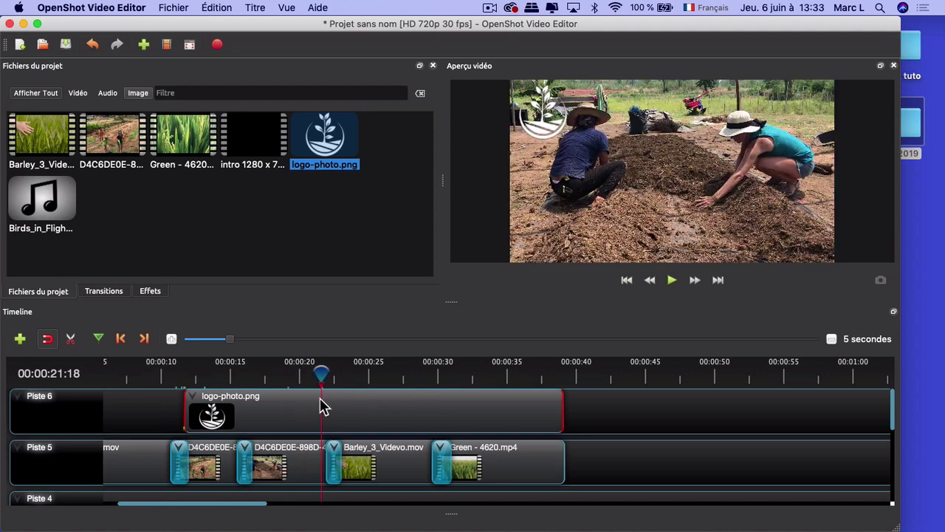
pyautogui.moveTo(323, 376); pyautogui.dragTo(186, 375)
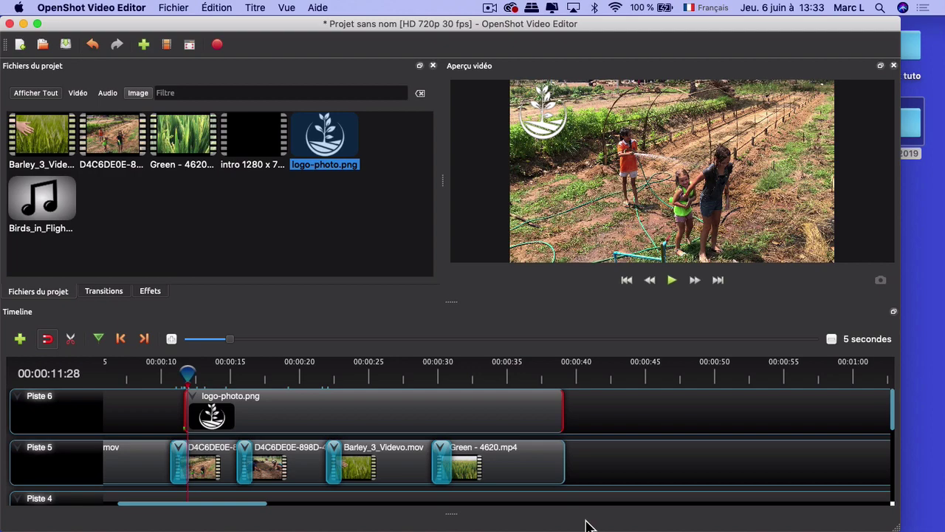
# - Play a short stretch of the logo section, and set the first D4C6DE0E clip's volume on Piste 5 to 40 % for the entire clip
pyautogui.press('space')
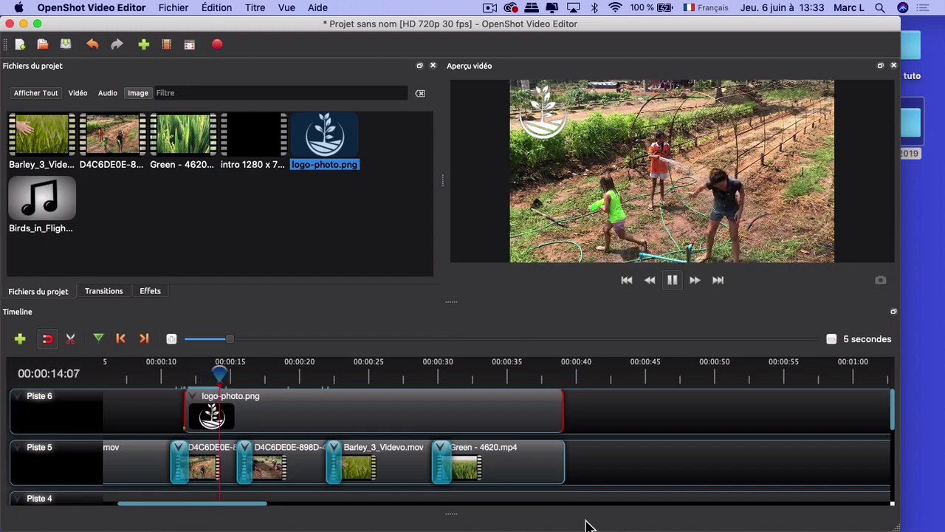
pyautogui.press('space')
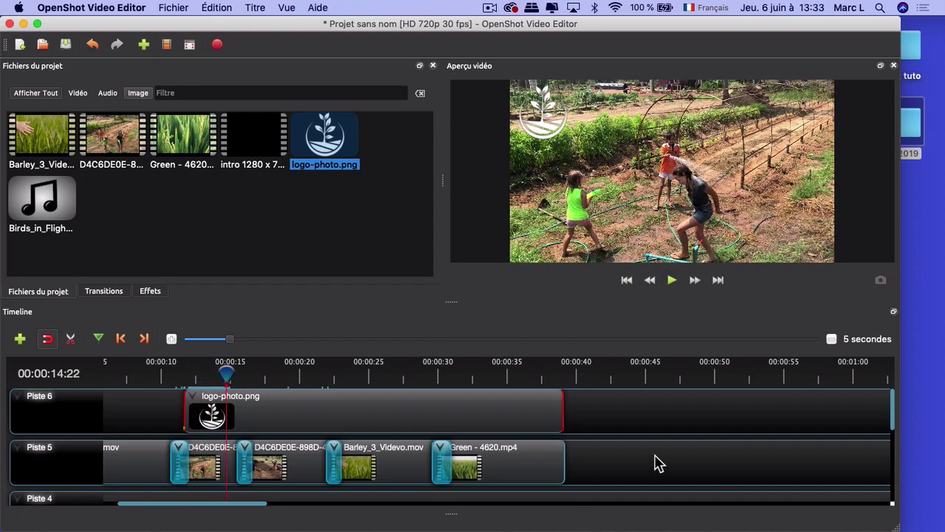
pyautogui.scroll(-1, 660, 463)
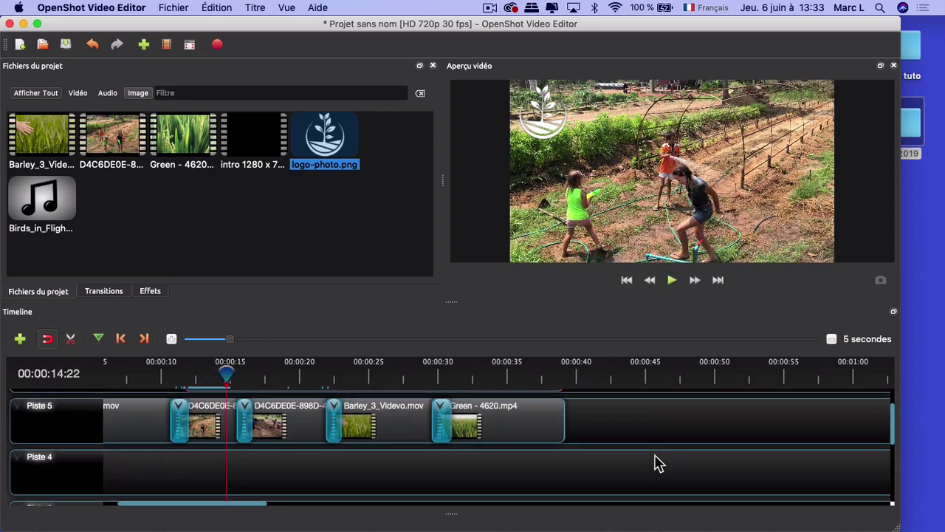
pyautogui.rightClick(214, 423)
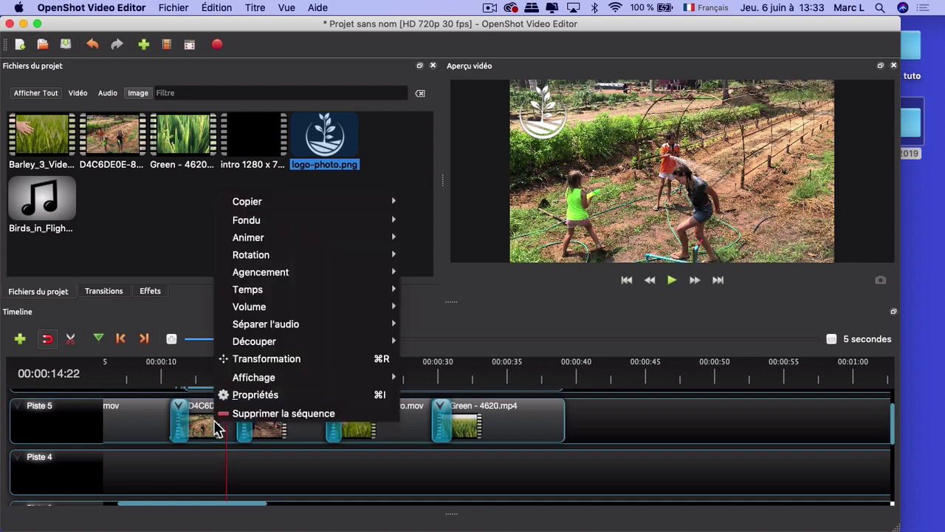
pyautogui.moveTo(243, 312)
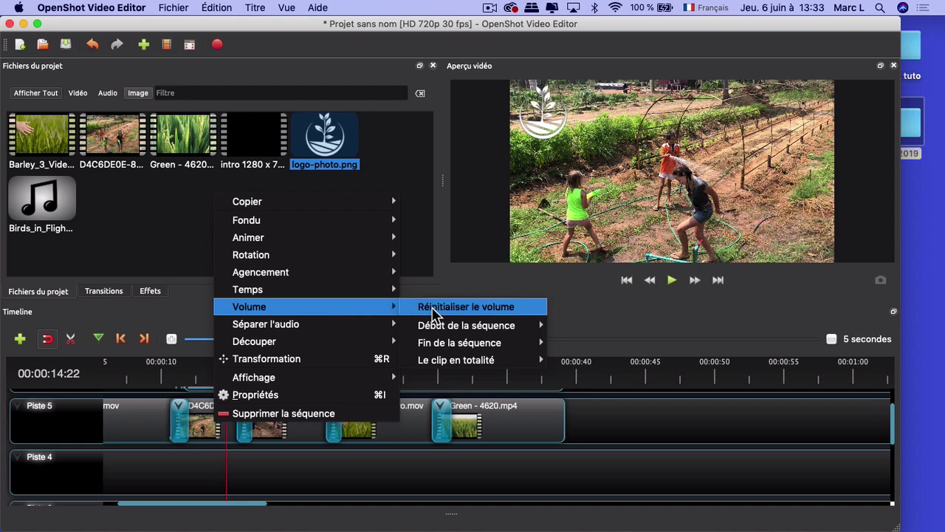
pyautogui.moveTo(443, 362)
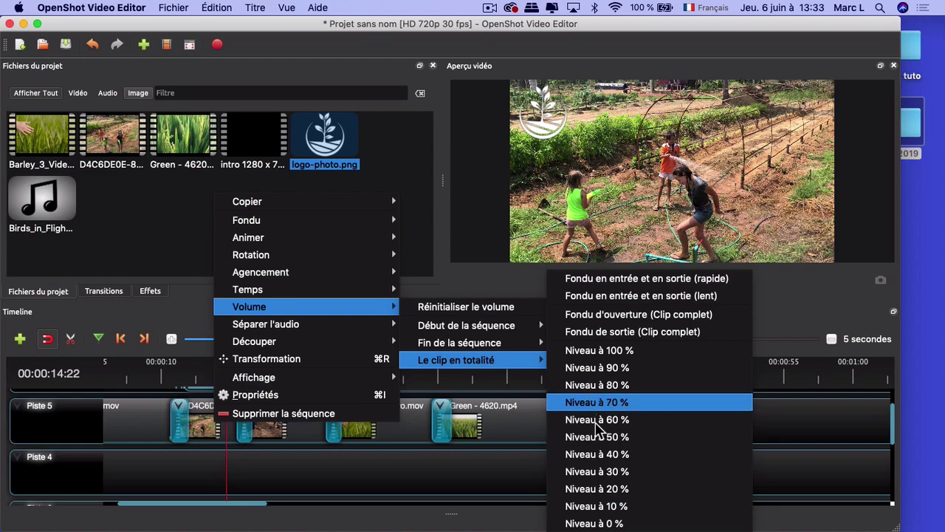
pyautogui.click(600, 455)
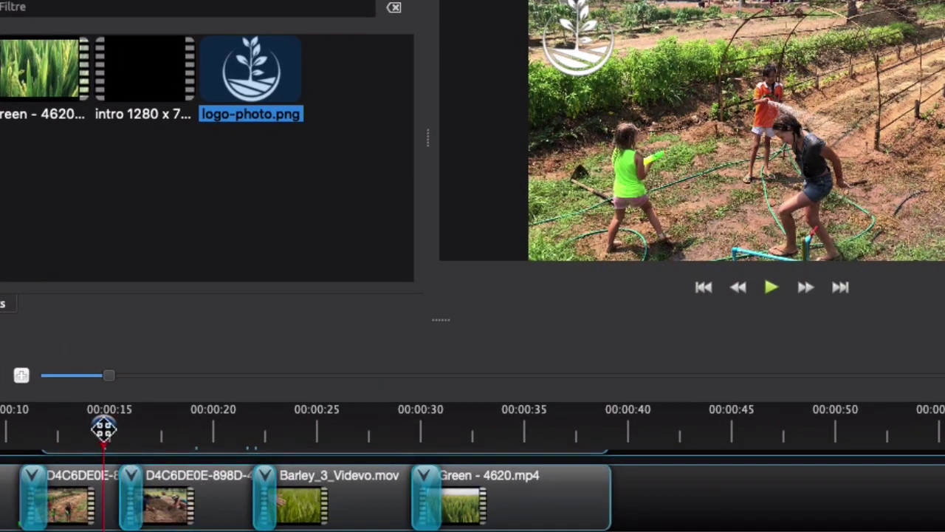
# - Preview the second D4C6DE0E clip on Piste 5 and set its volume to 50 % for the entire clip
pyautogui.moveTo(103, 428); pyautogui.dragTo(200, 429)
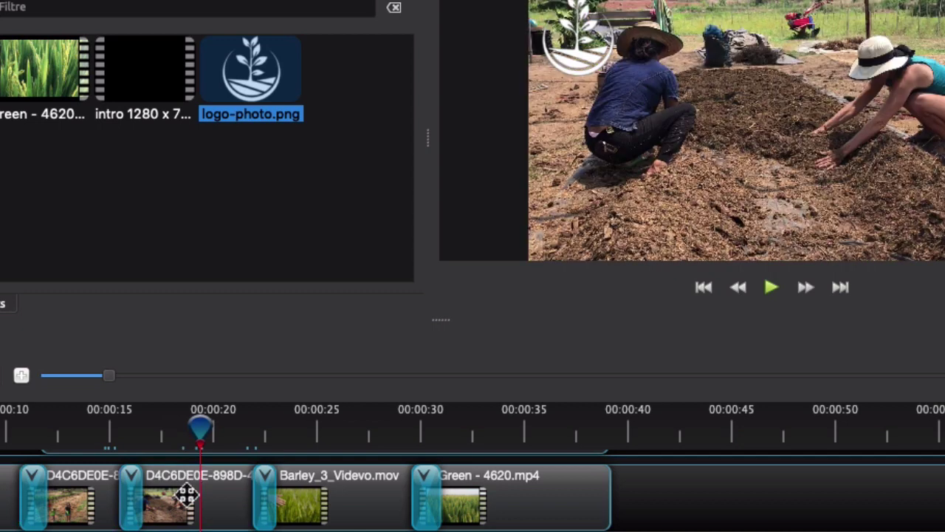
pyautogui.rightClick(187, 496)
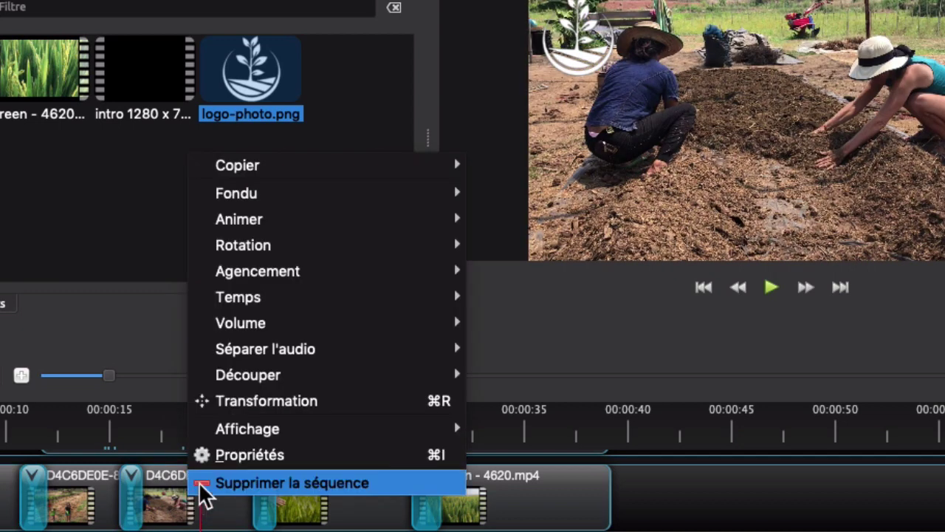
pyautogui.moveTo(240, 332)
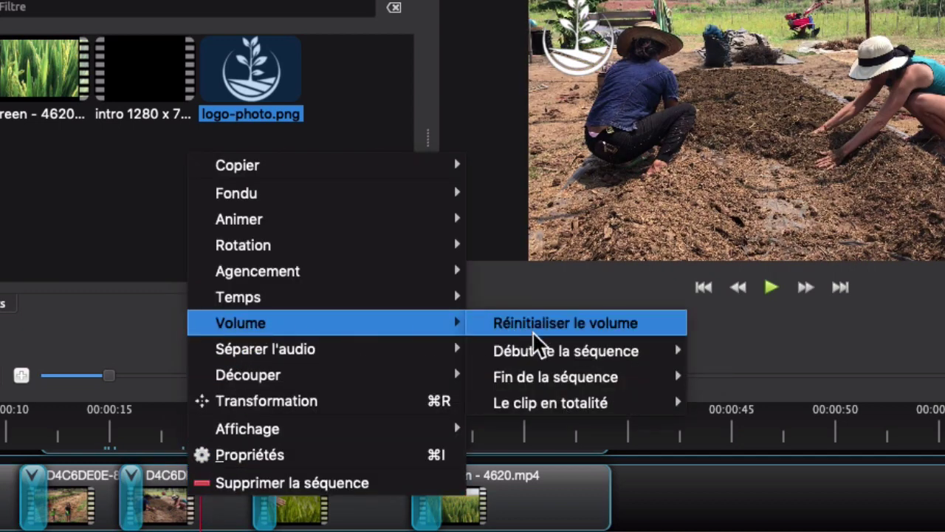
pyautogui.moveTo(550, 408)
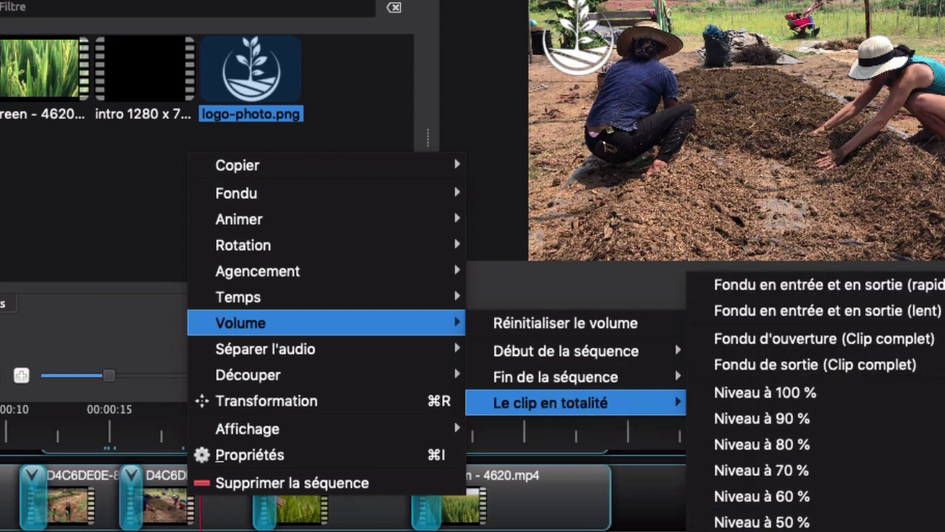
pyautogui.click(768, 526)
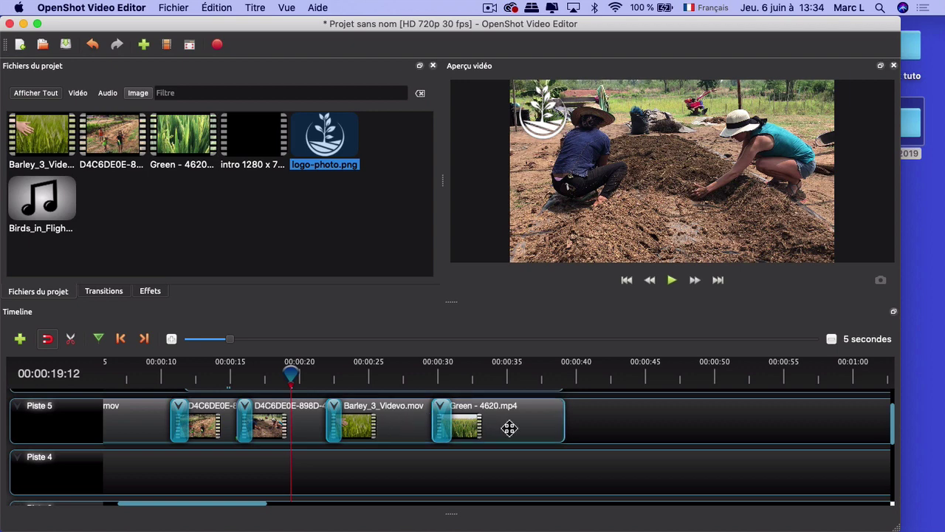
# - Return the playhead to the start of the timeline and add Birds_in_Flight.mp3 at the beginning of Piste 4
pyautogui.moveTo(292, 378); pyautogui.dragTo(63, 375)
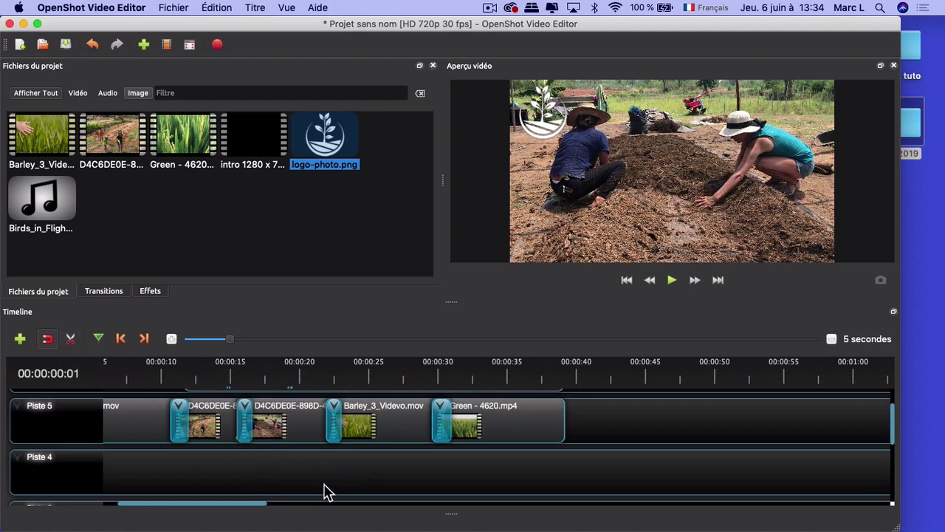
pyautogui.moveTo(236, 508); pyautogui.dragTo(187, 502)
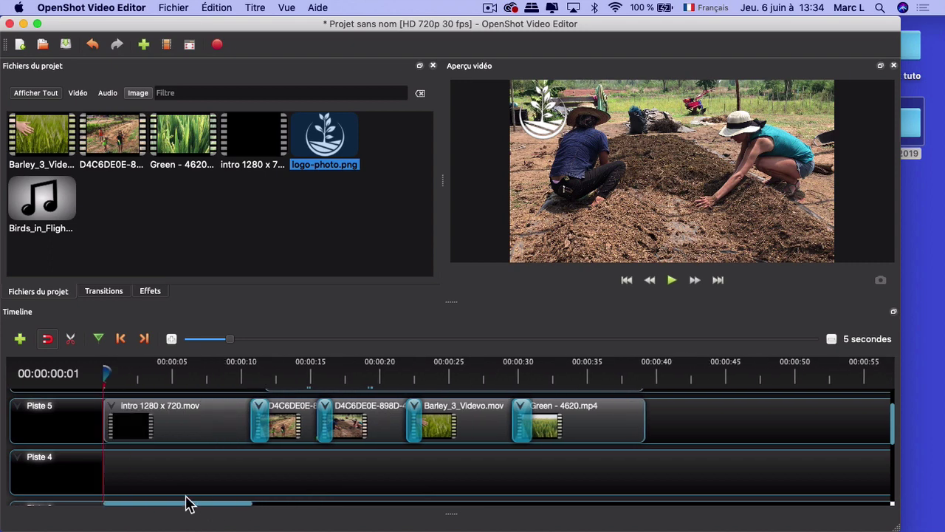
pyautogui.click(102, 372)
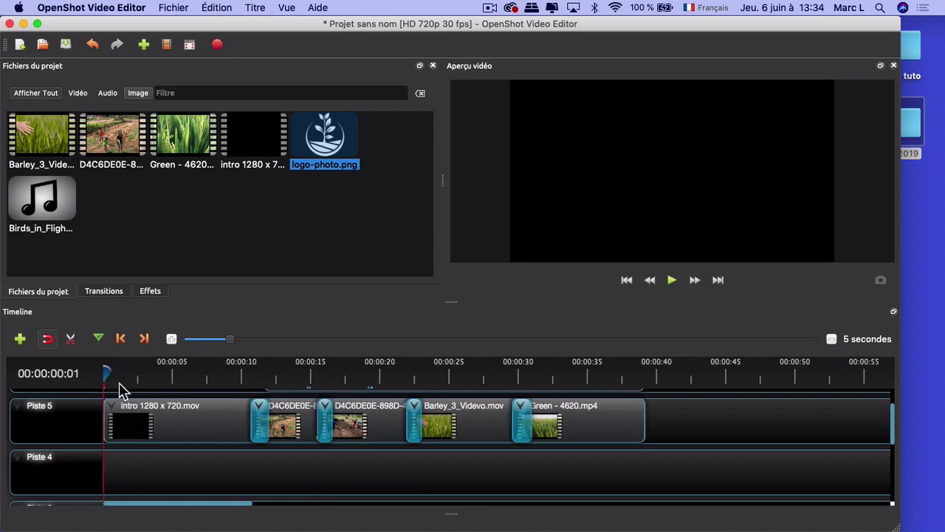
pyautogui.click(46, 206)
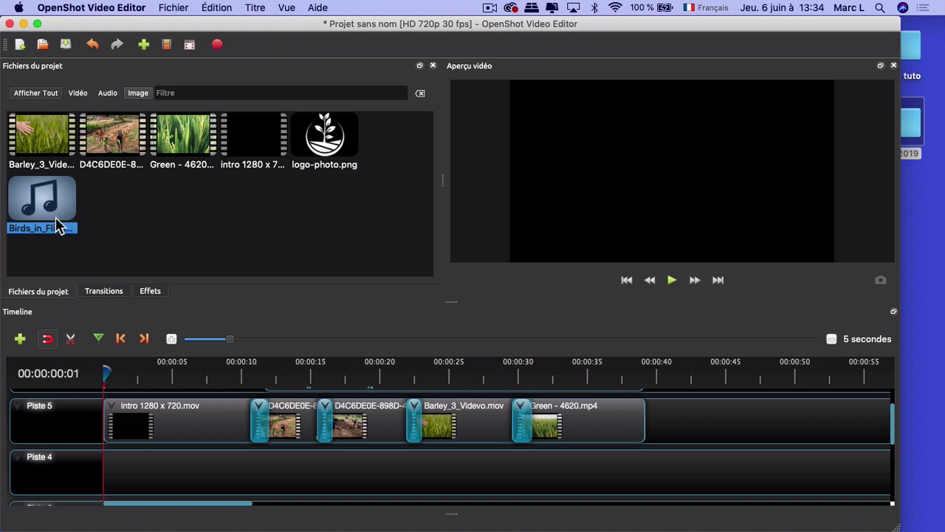
pyautogui.moveTo(40, 200); pyautogui.dragTo(69, 481)
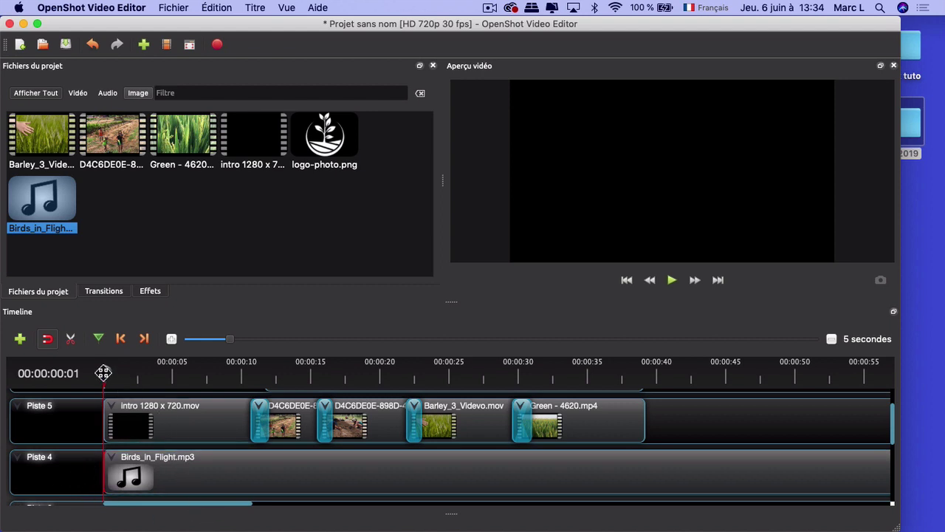
# - Enlarge the timeline scale to 1 second and place the playhead at the end of the last video clip, 00:00:39:08
pyautogui.moveTo(104, 373); pyautogui.dragTo(408, 373)
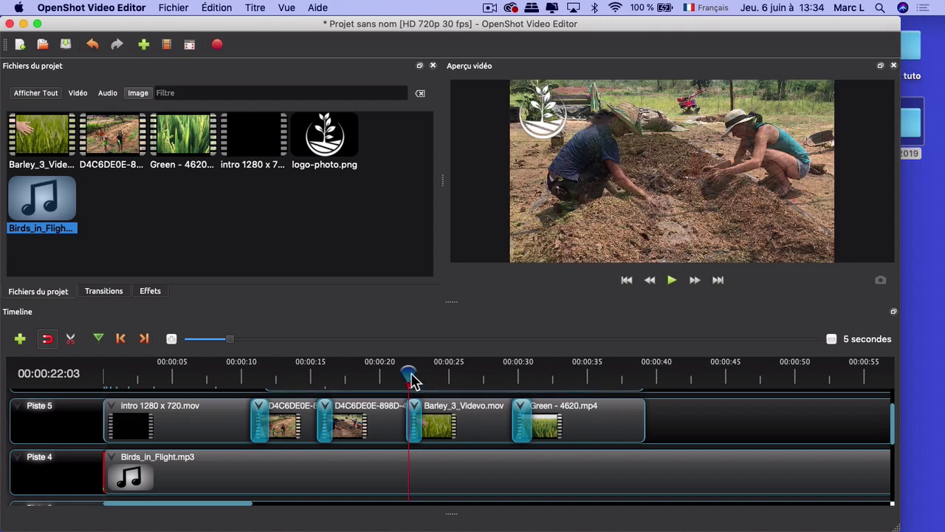
pyautogui.moveTo(409, 373); pyautogui.dragTo(645, 372)
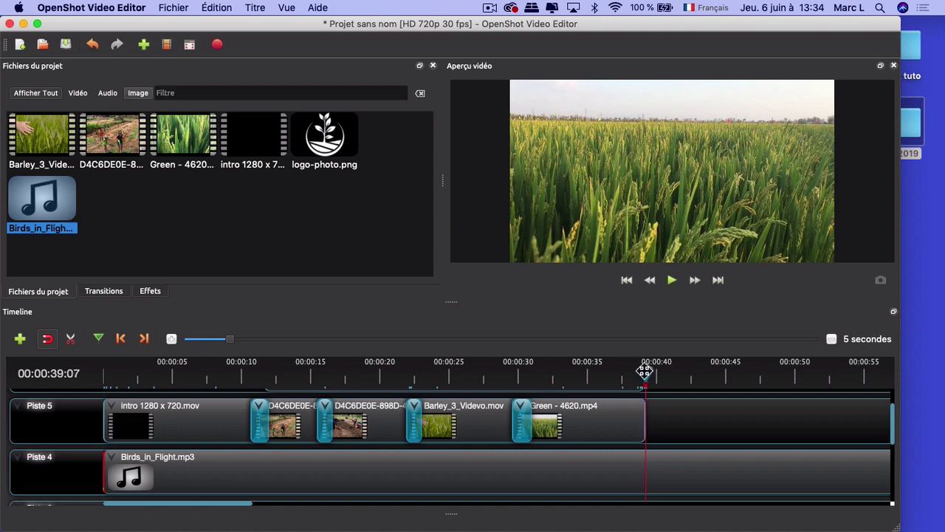
pyautogui.click(170, 339)
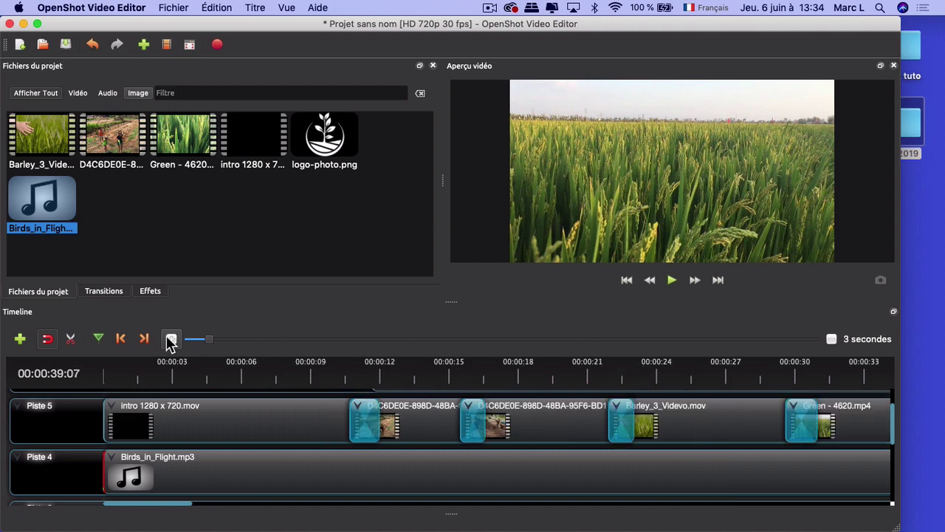
pyautogui.click(170, 340)
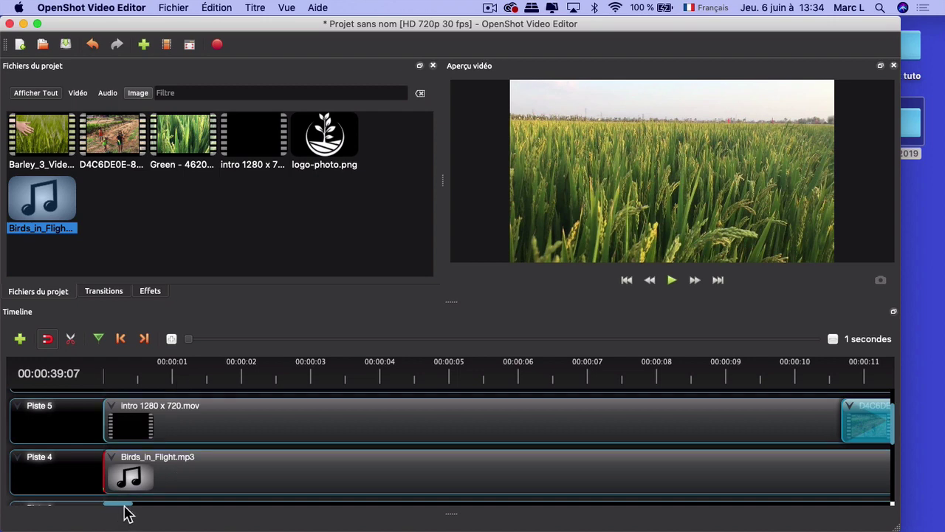
pyautogui.moveTo(124, 506); pyautogui.dragTo(210, 508)
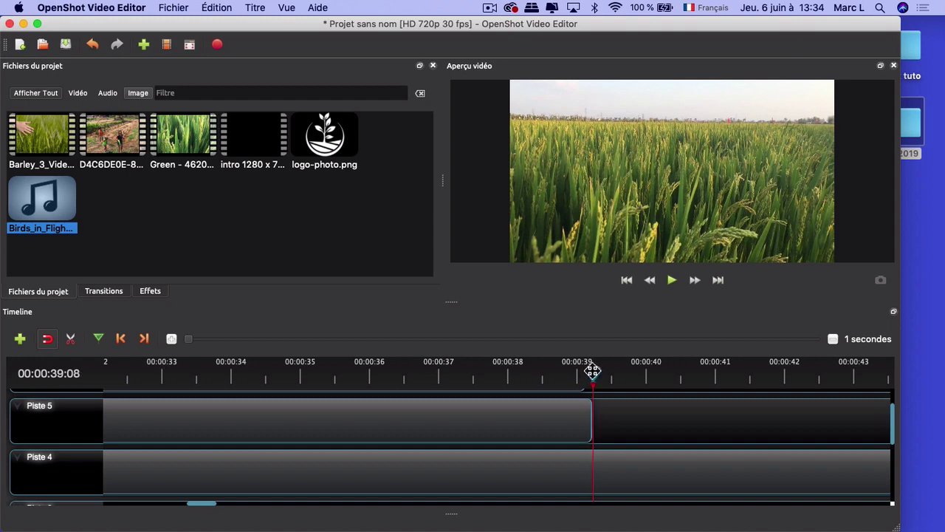
pyautogui.click(593, 371)
pyautogui.click(593, 371)
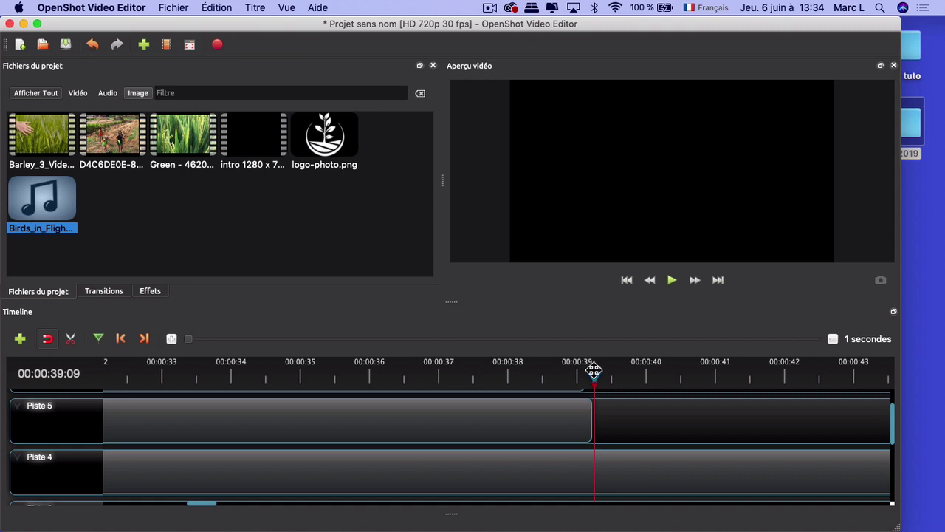
pyautogui.click(592, 371)
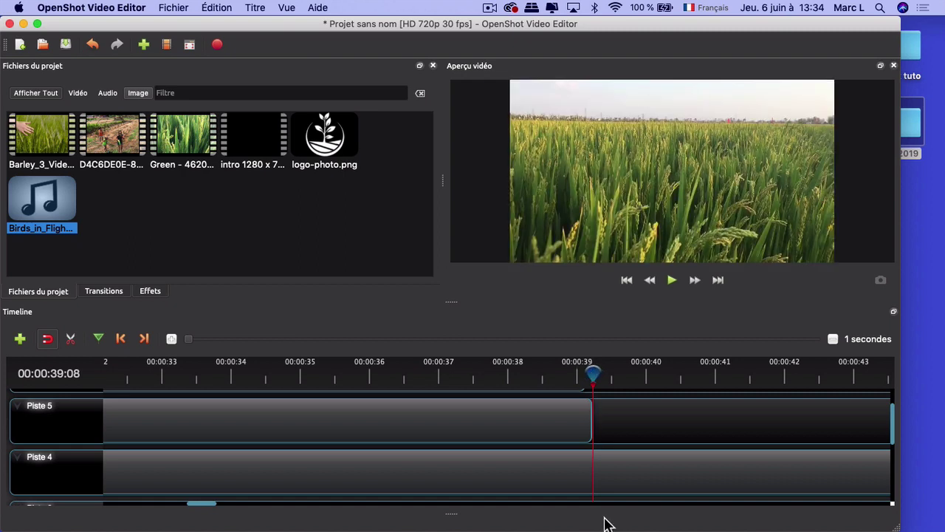
# - Cut Birds_in_Flight.mp3 at the playhead, keeping only the left side, and reduce the timeline scale to 5 seconds
pyautogui.rightClick(606, 474)
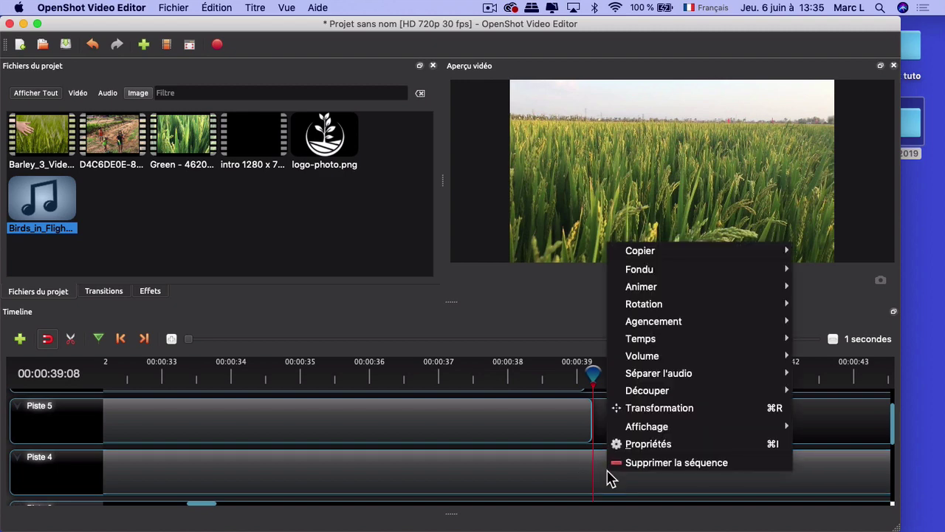
pyautogui.moveTo(643, 395)
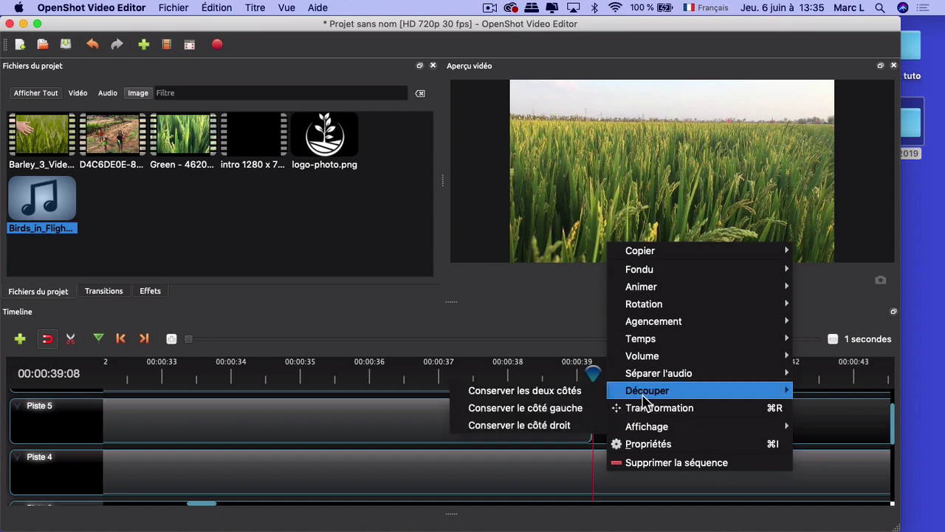
pyautogui.click(581, 410)
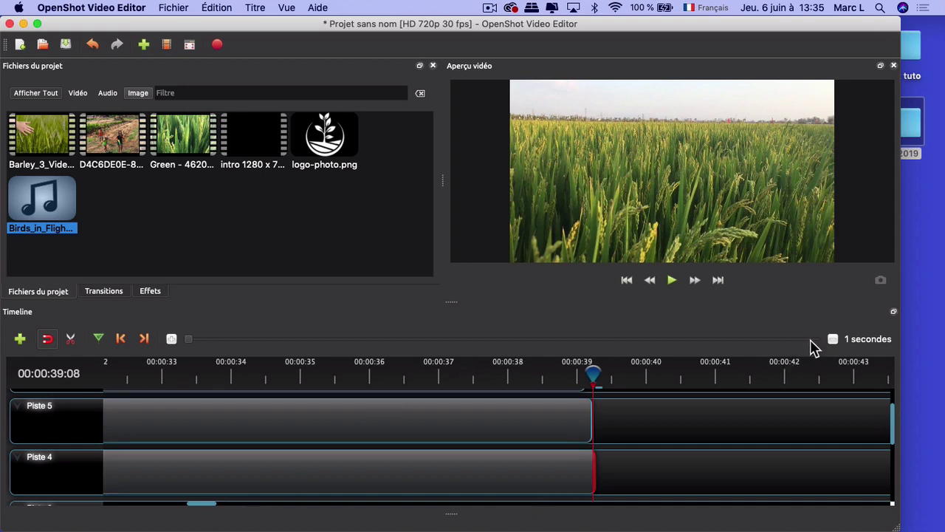
pyautogui.scroll(3, 835, 343)
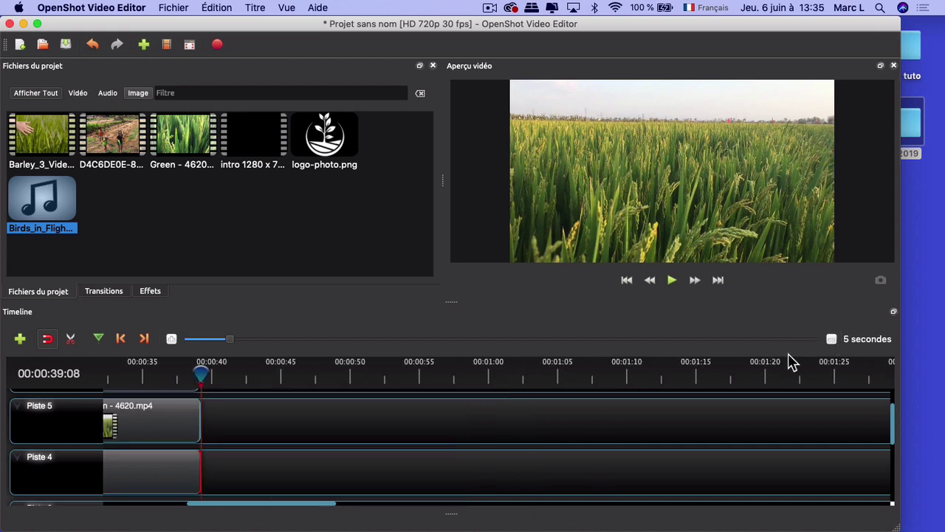
pyautogui.moveTo(288, 507); pyautogui.dragTo(126, 501)
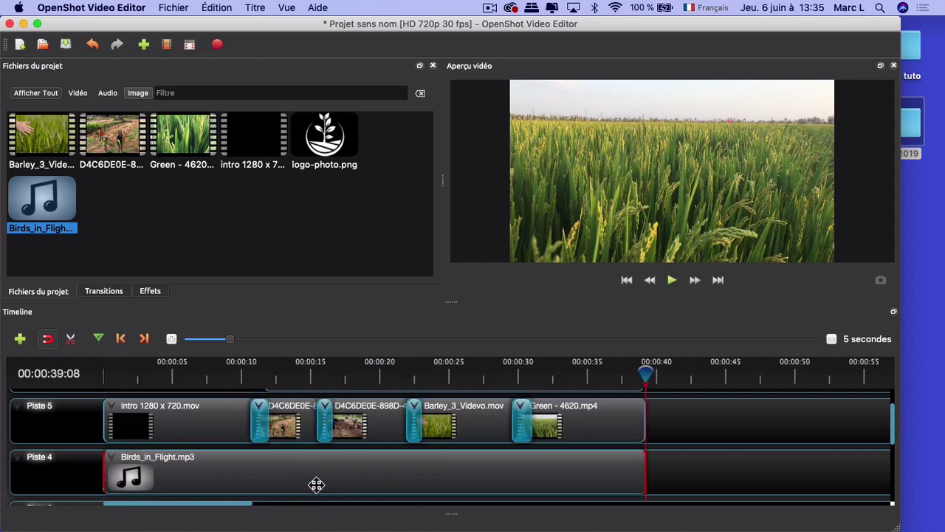
# - Extend the end of Birds_in_Flight.mp3 on Piste 4 to about 00:00:45 and display the clip's waveform
pyautogui.click(270, 472)
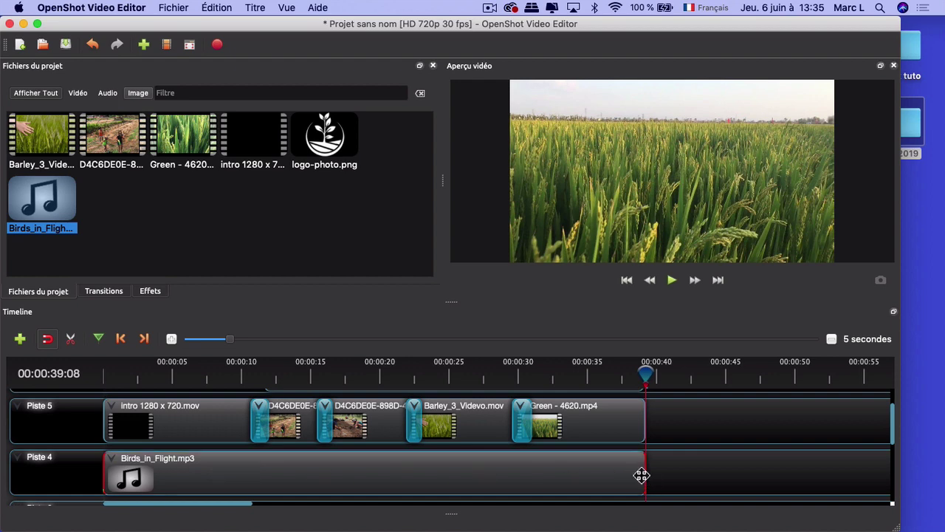
pyautogui.moveTo(644, 476); pyautogui.dragTo(735, 475)
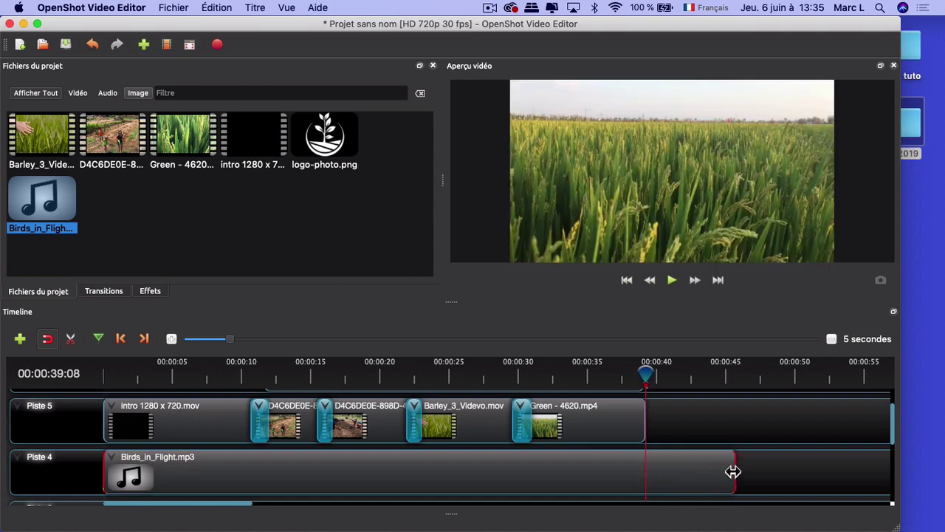
pyautogui.rightClick(612, 476)
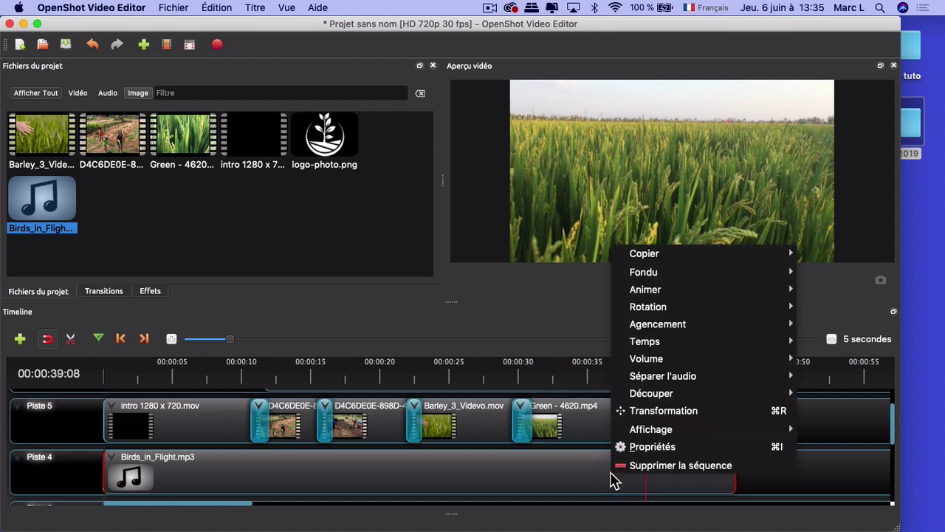
pyautogui.moveTo(654, 437)
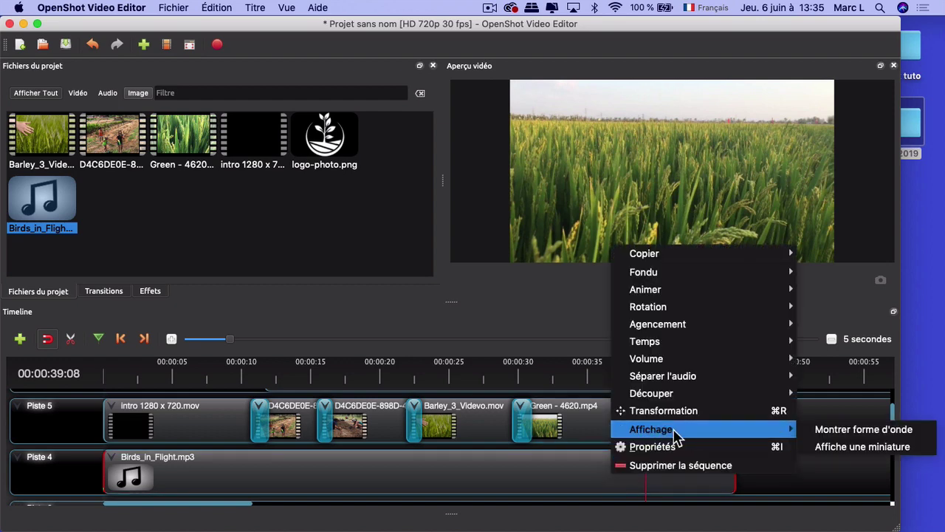
pyautogui.click(856, 429)
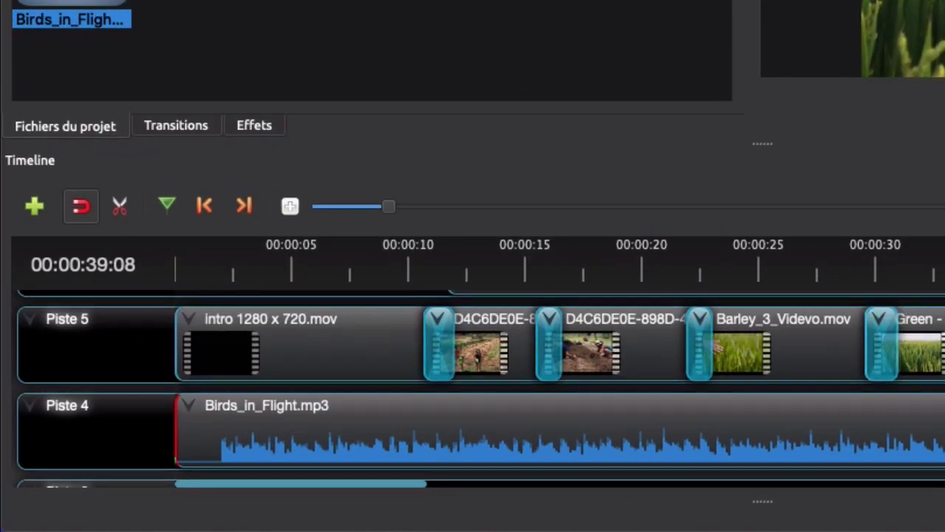
pyautogui.click(839, 274)
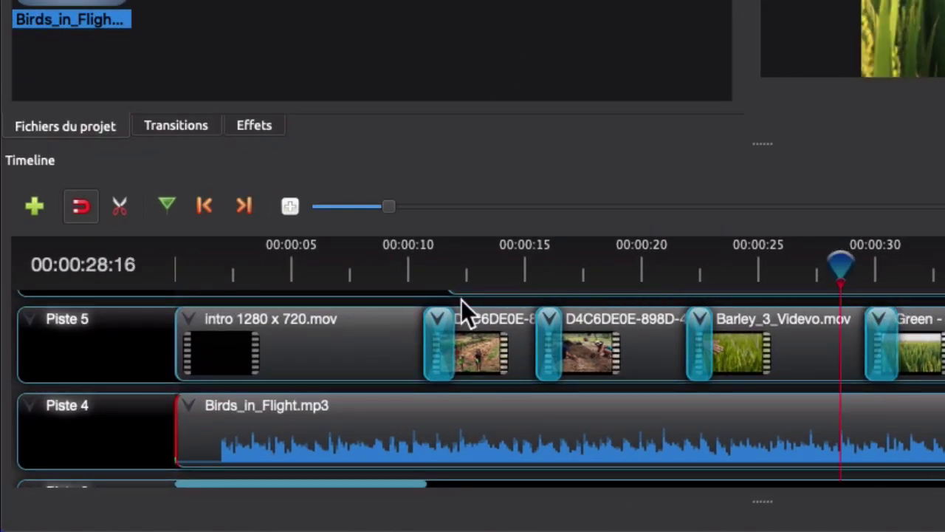
# - Cut Birds_in_Flight.mp3 at 00:00:01:28 where its sound begins, keeping the right side, and move it to the start of Piste 4
pyautogui.click(285, 254)
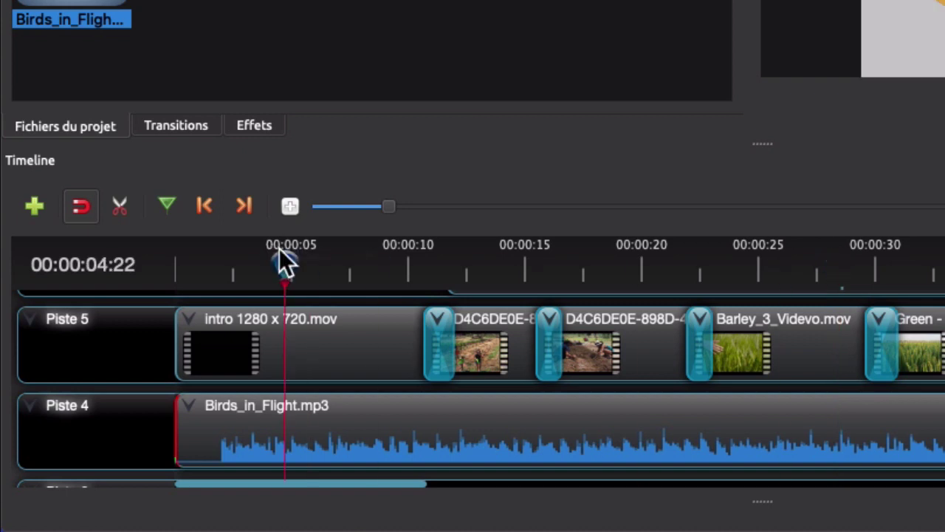
pyautogui.moveTo(281, 259); pyautogui.dragTo(218, 257)
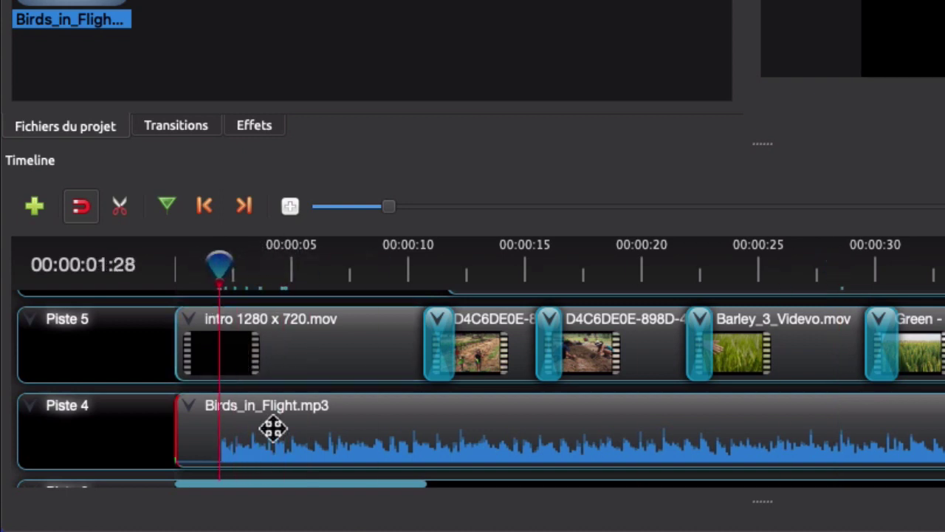
pyautogui.rightClick(282, 441)
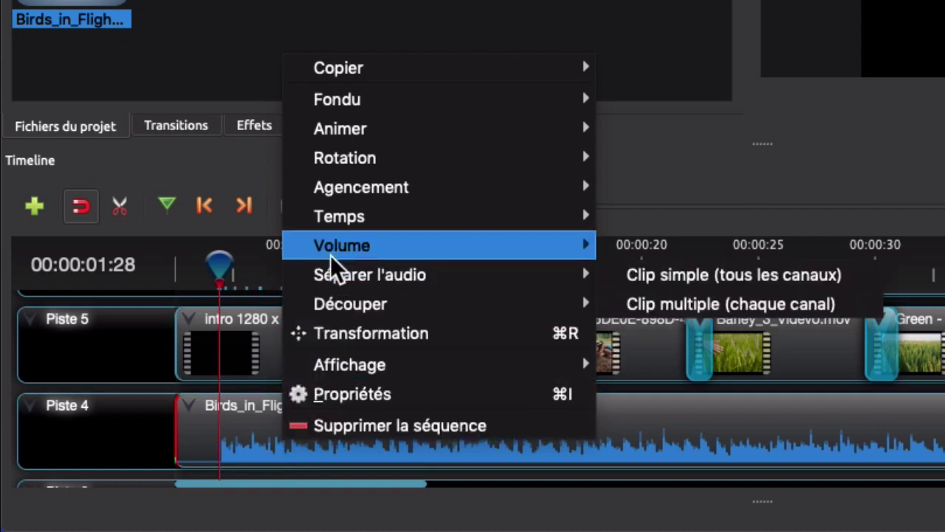
pyautogui.moveTo(336, 239)
pyautogui.moveTo(358, 302)
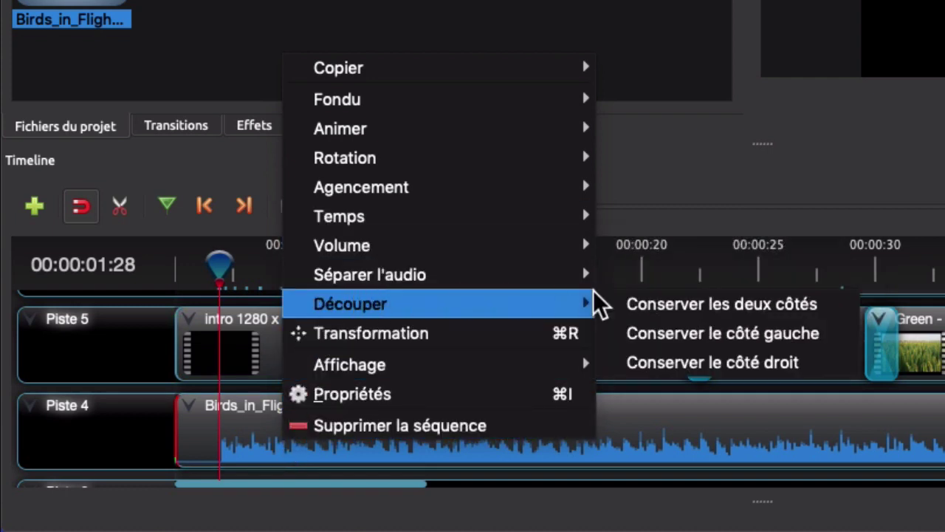
pyautogui.click(690, 362)
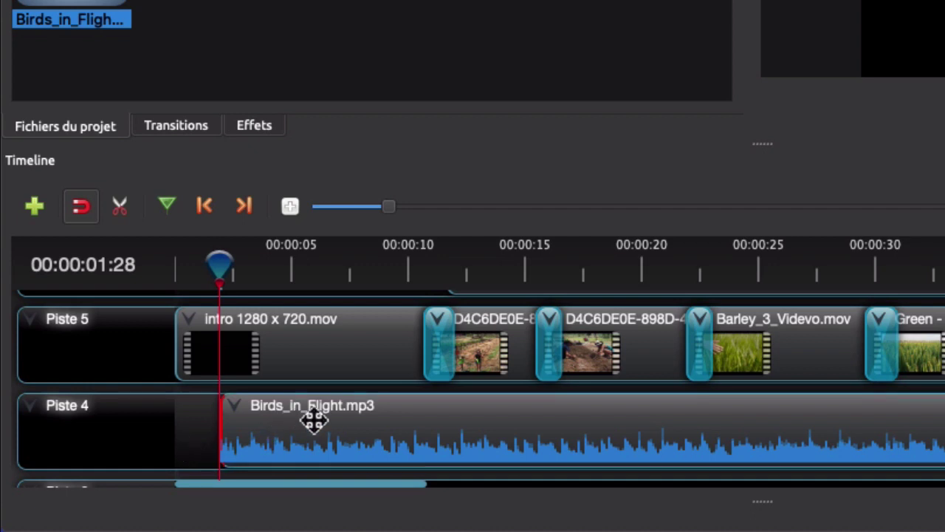
pyautogui.moveTo(312, 420); pyautogui.dragTo(283, 413)
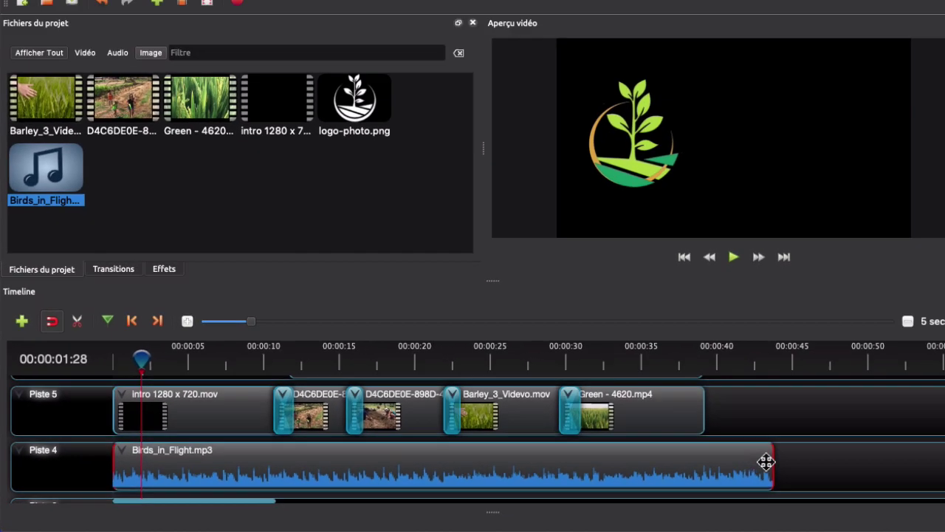
# - Shorten Birds_in_Flight.mp3 and cut it at 00:00:39:07, the end of the last video clip, keeping the left side
pyautogui.moveTo(765, 460); pyautogui.dragTo(676, 468)
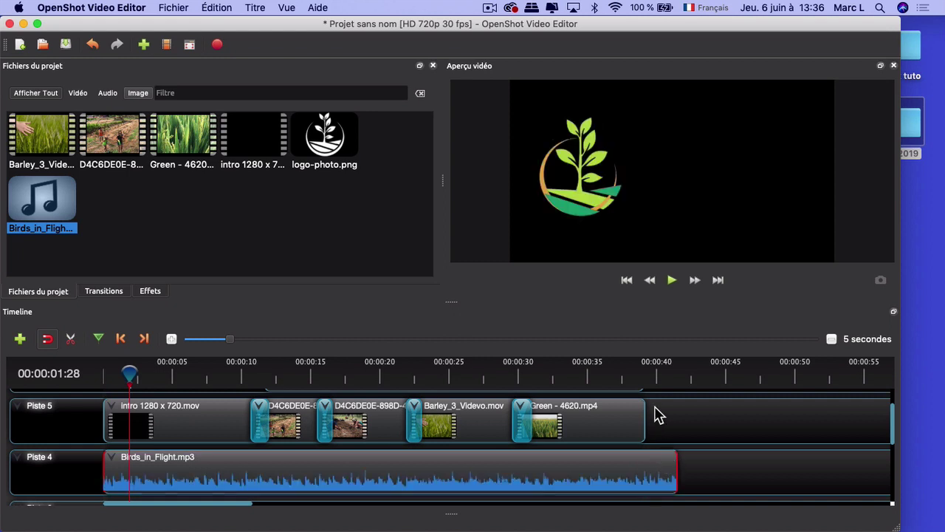
pyautogui.moveTo(622, 372); pyautogui.dragTo(645, 367)
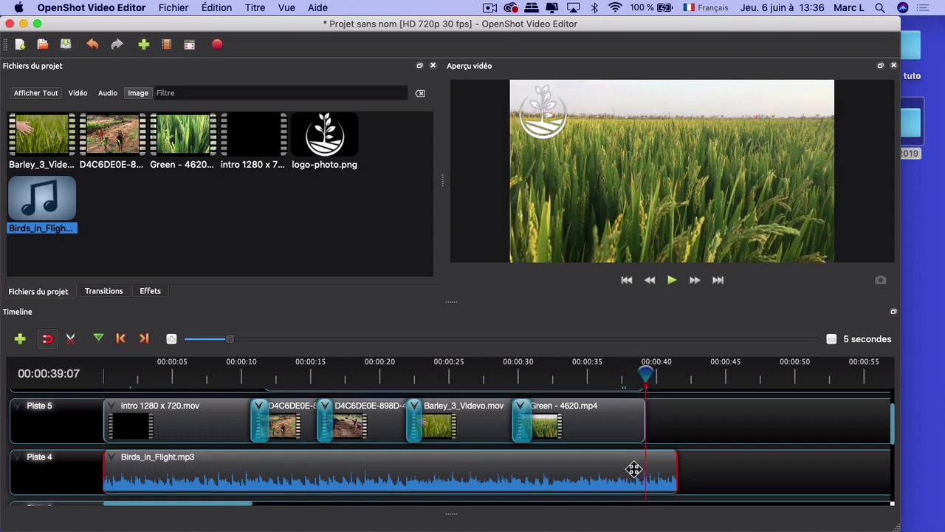
pyautogui.rightClick(634, 468)
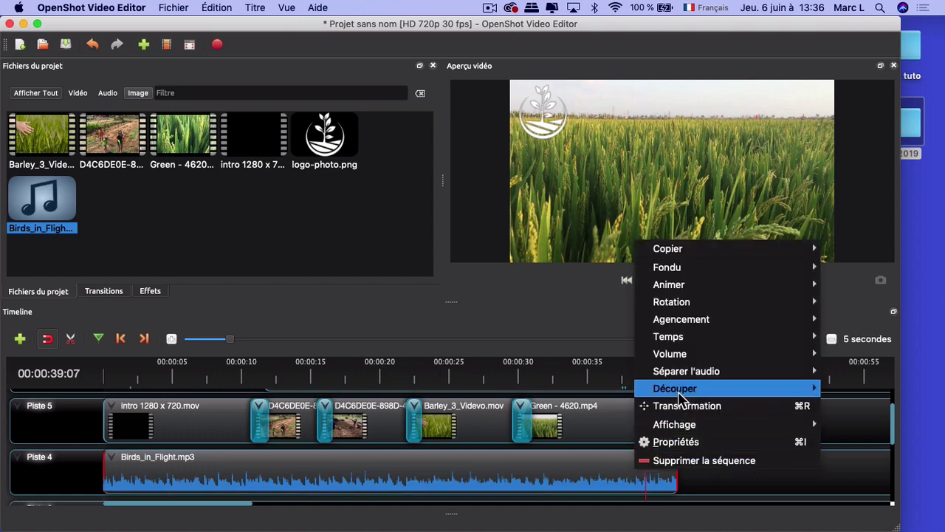
pyautogui.moveTo(679, 398)
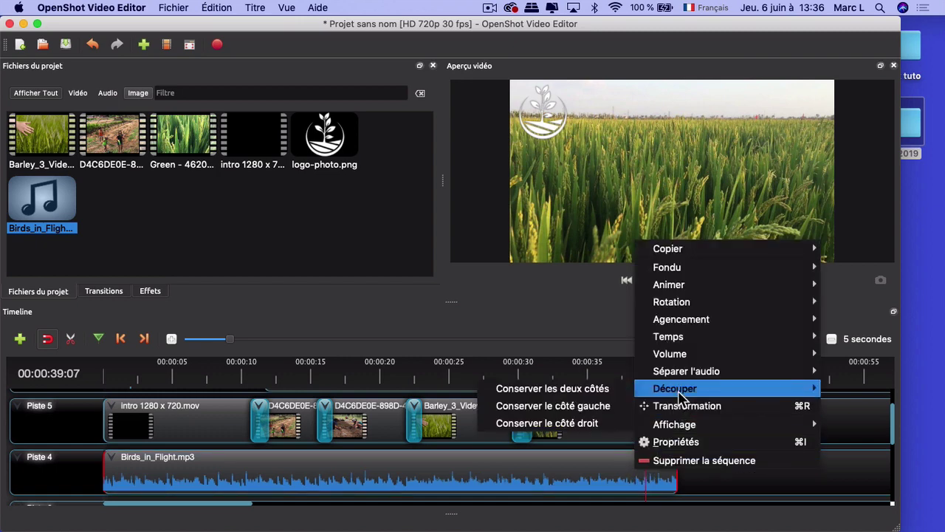
pyautogui.click(588, 406)
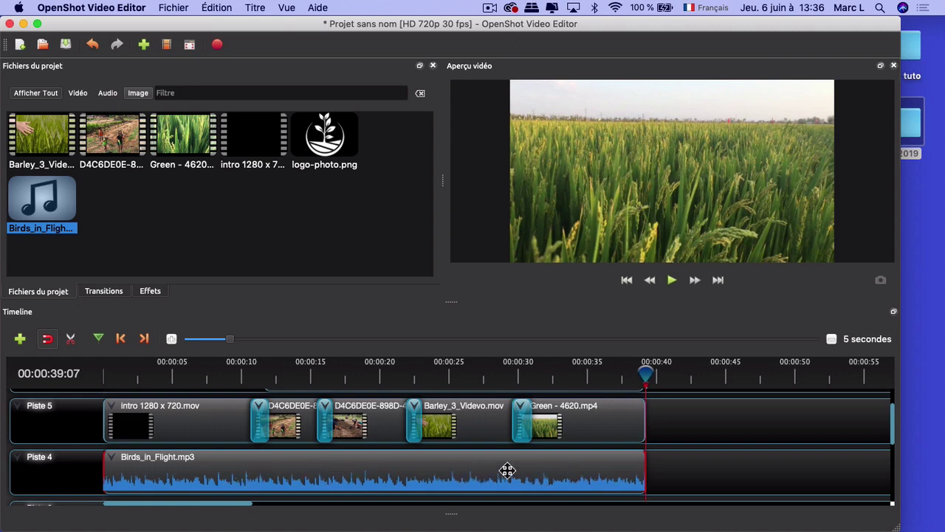
# - Apply a slow volume fade-in (Fondu en entrée (lent)) to the start of Birds_in_Flight.mp3
pyautogui.rightClick(506, 471)
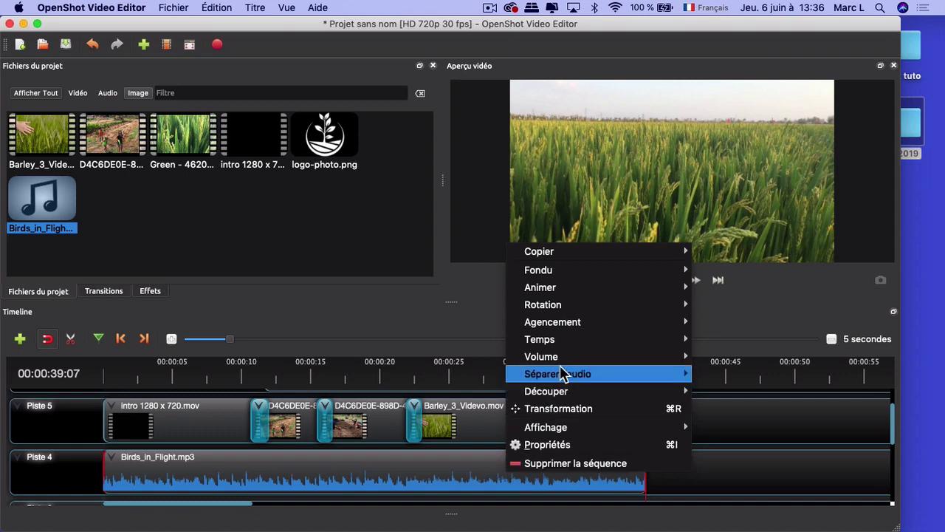
pyautogui.moveTo(564, 357)
pyautogui.moveTo(754, 393)
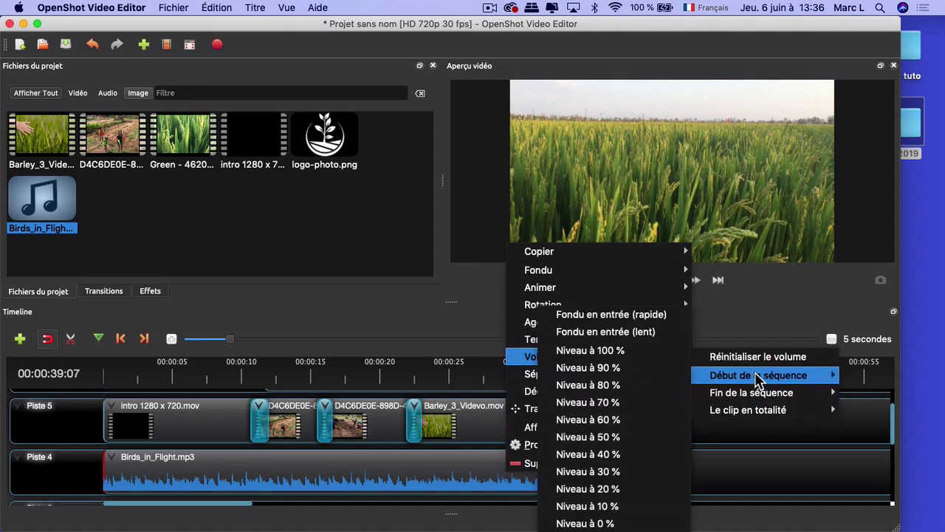
pyautogui.click(647, 333)
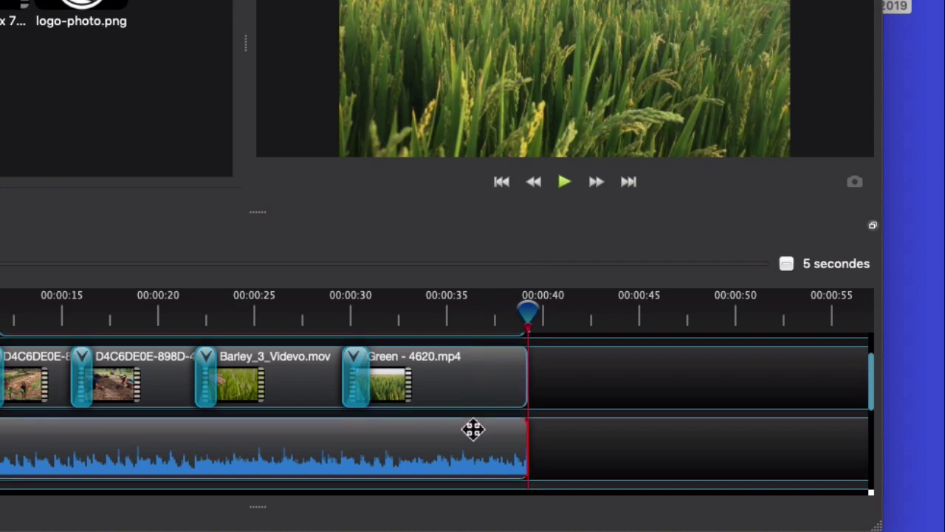
# - Apply a slow volume fade-out (Fondu en sortie (lent)) to the end of Birds_in_Flight.mp3
pyautogui.rightClick(469, 439)
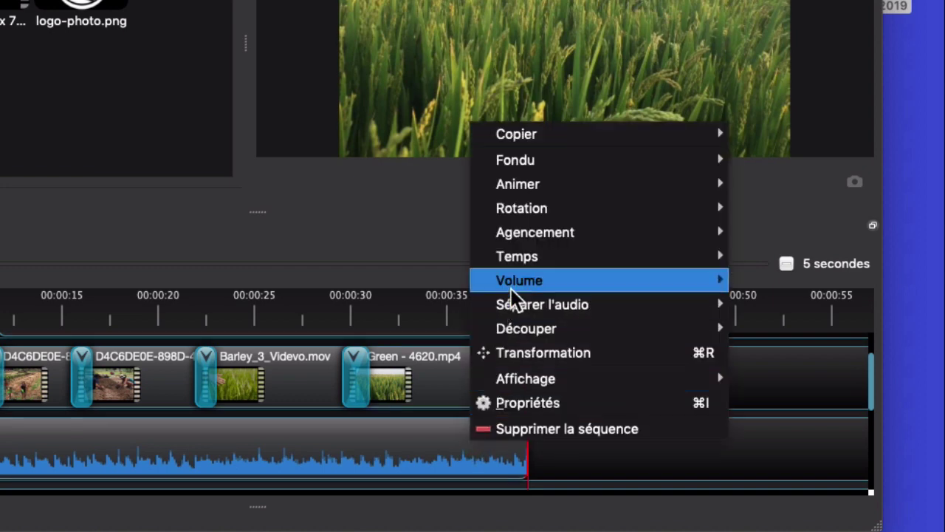
pyautogui.moveTo(513, 287)
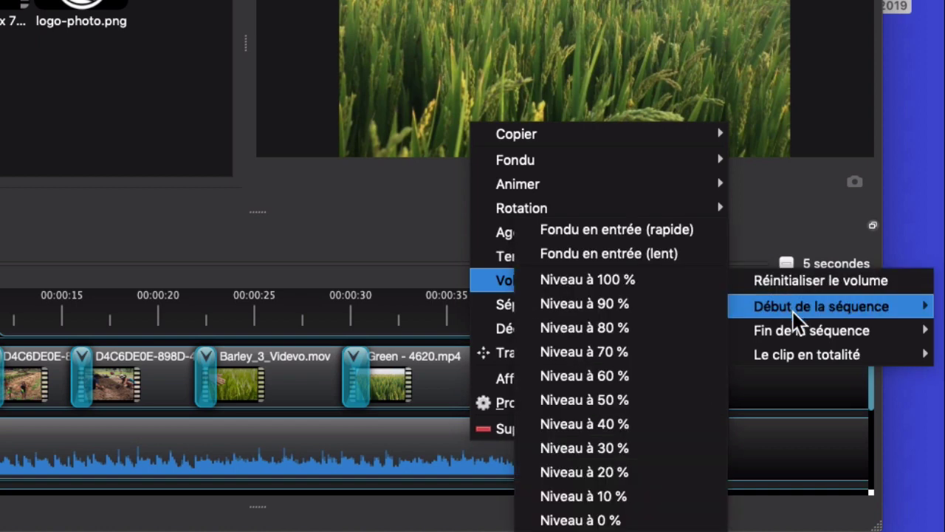
pyautogui.moveTo(795, 329)
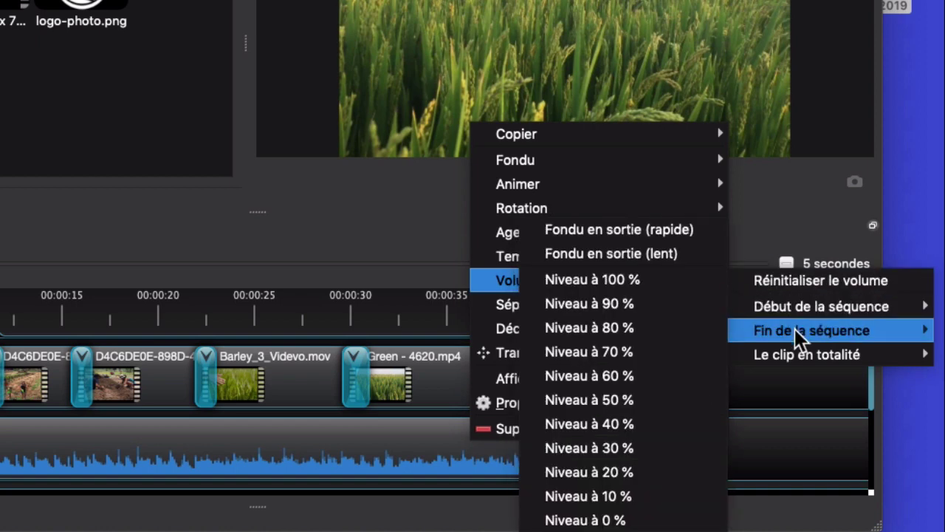
pyautogui.click(643, 254)
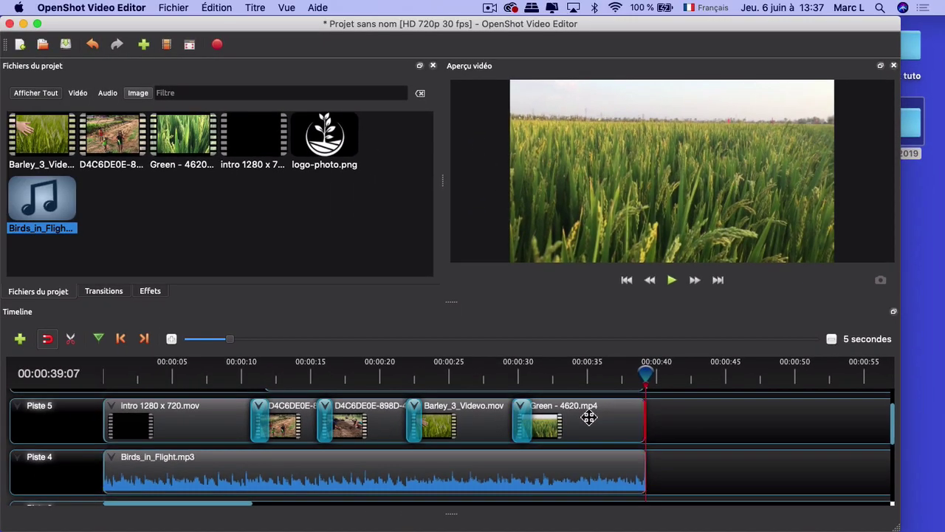
# - Apply a slow image fade-out (Fondu en sortie (lent)) to the end of Green - 4620.mp4 on Piste 5
pyautogui.rightClick(588, 418)
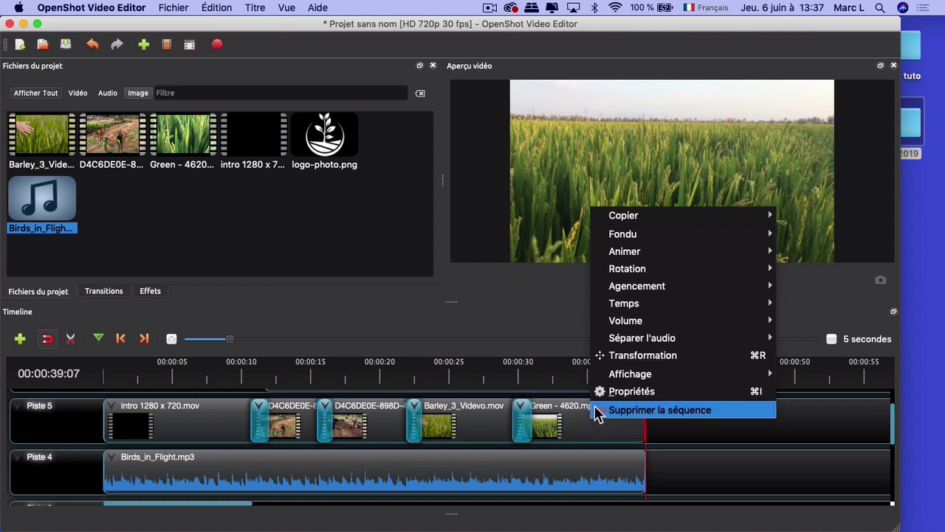
pyautogui.moveTo(660, 245)
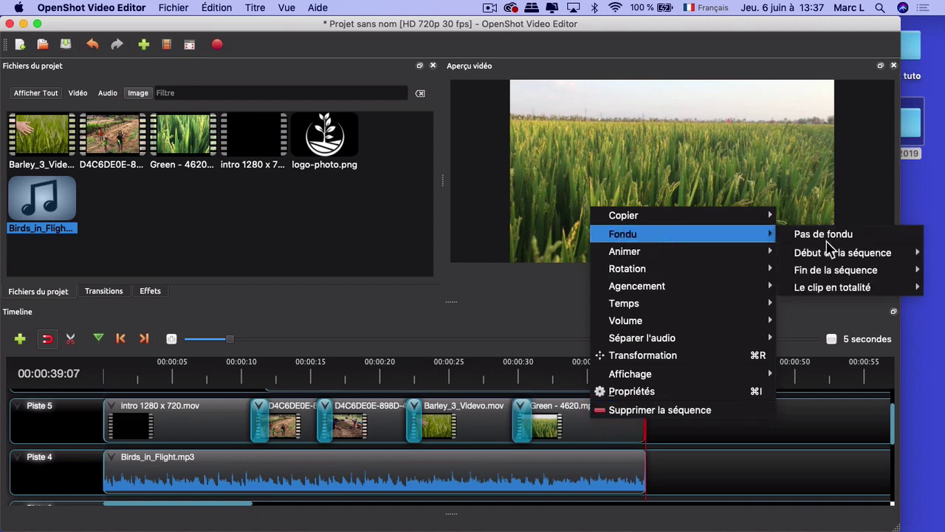
pyautogui.moveTo(833, 271)
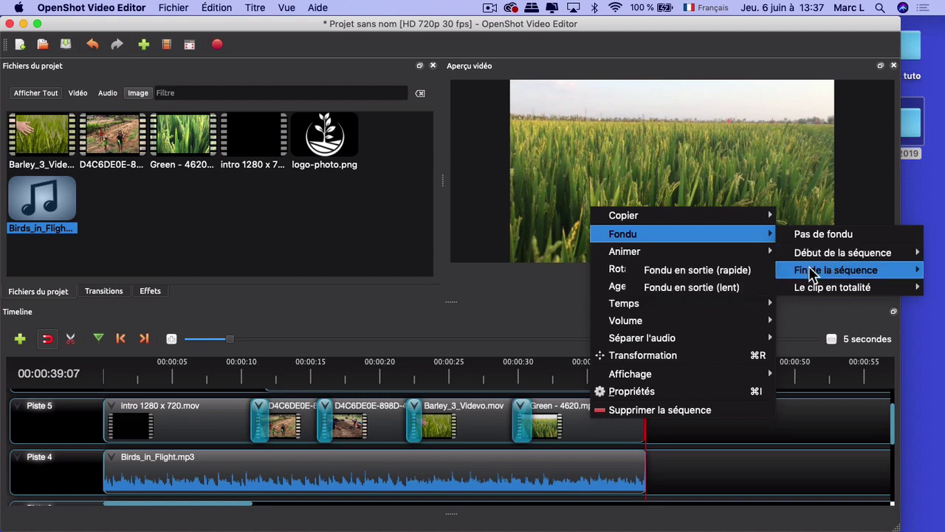
pyautogui.click(720, 289)
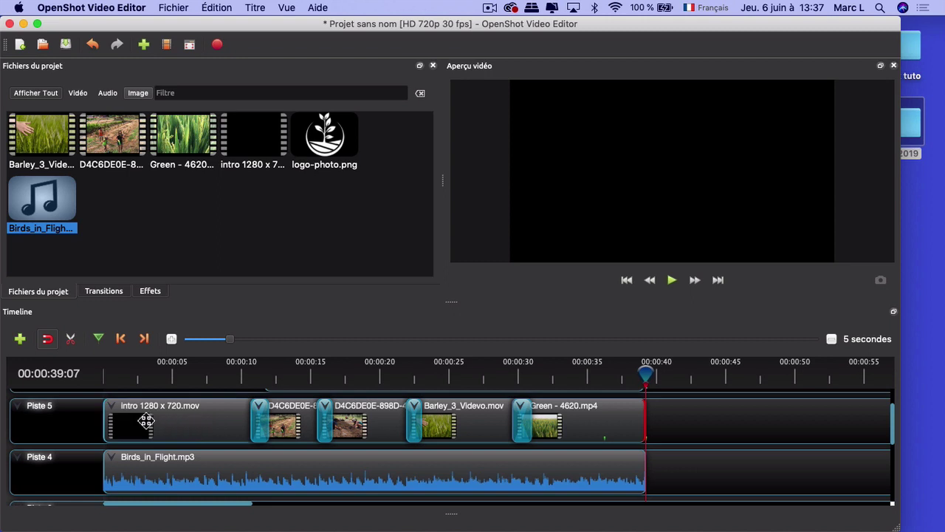
# - Apply a slow image fade-in (Fondu en entrée (lent)) to the start of logo-photo.png on Piste 6
pyautogui.scroll(2, 302, 458)
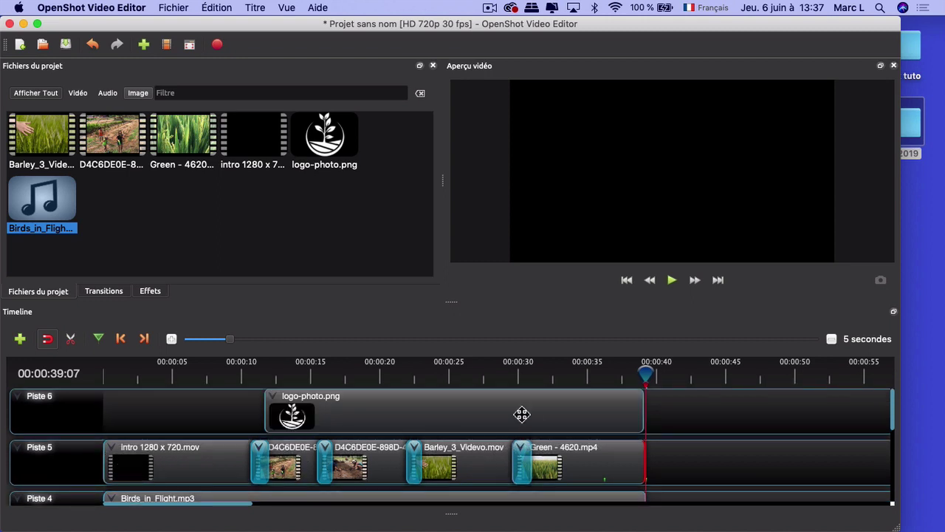
pyautogui.click(402, 410)
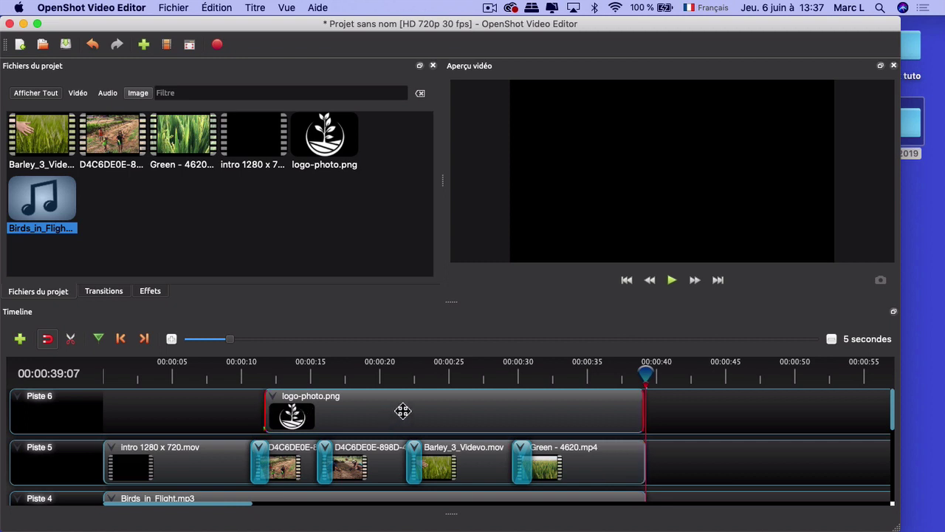
pyautogui.rightClick(552, 411)
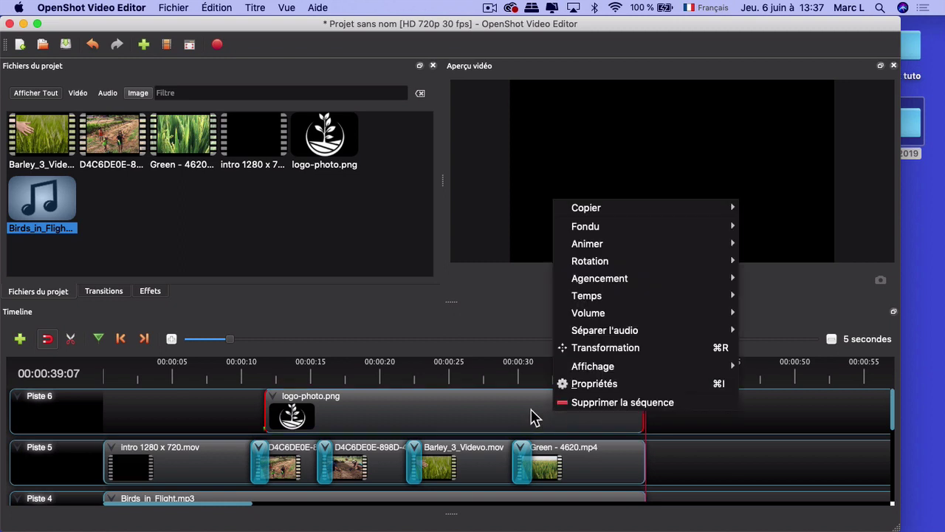
pyautogui.moveTo(605, 236)
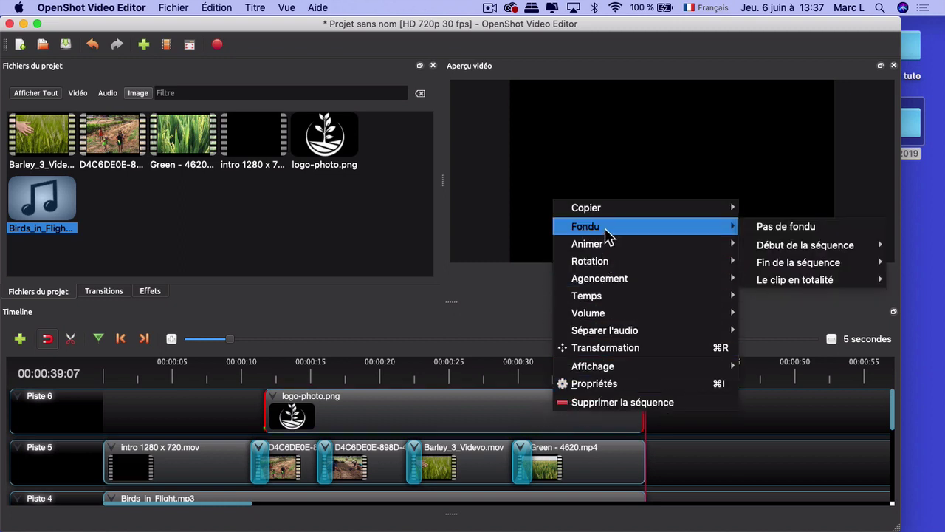
pyautogui.moveTo(805, 250)
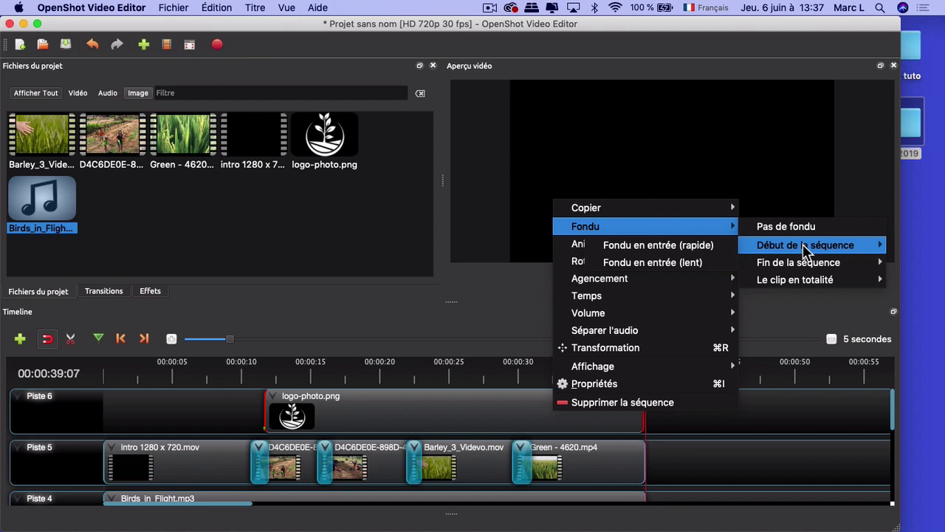
pyautogui.click(668, 267)
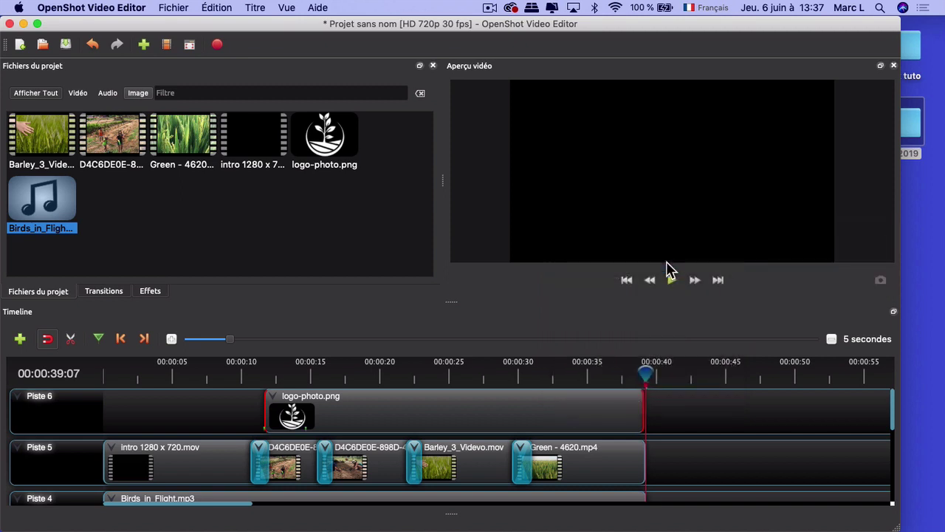
# - Apply a slow image fade-out (Fondu en sortie (lent)) to the end of logo-photo.png on Piste 6
pyautogui.rightClick(571, 412)
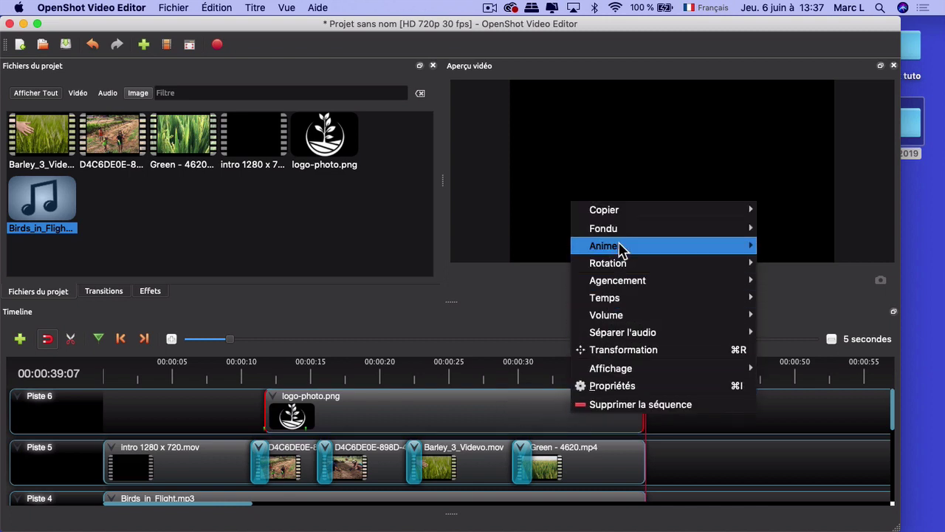
pyautogui.moveTo(616, 229)
pyautogui.moveTo(833, 267)
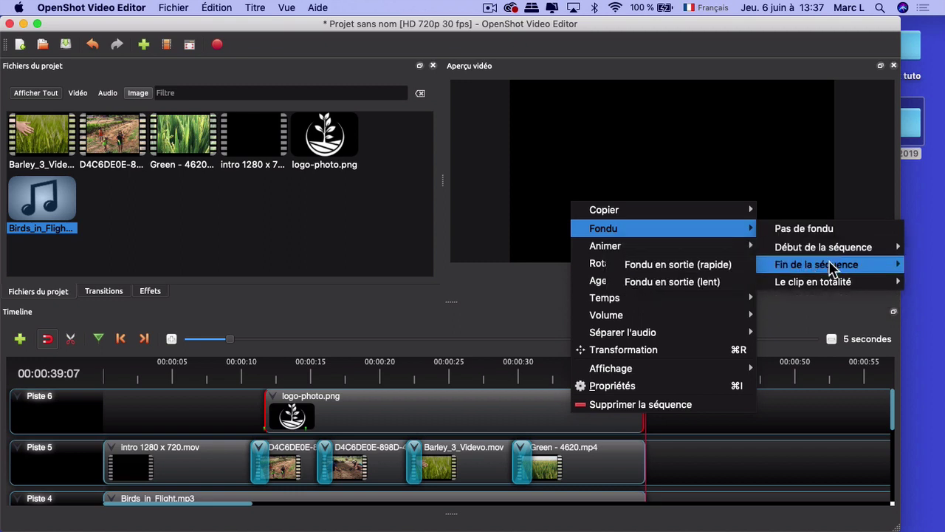
pyautogui.click(702, 286)
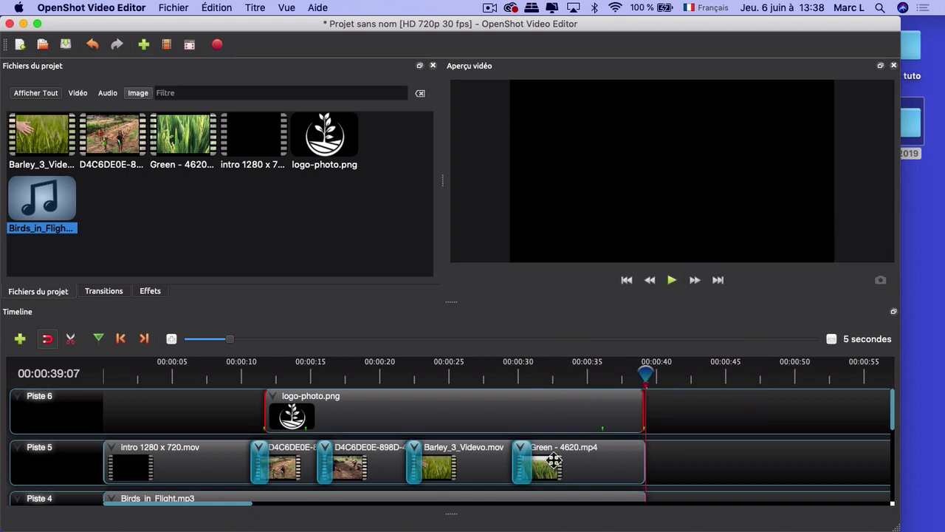
# - Return the playhead to the start of the timeline and save the project as Projet manu in the Desktop's stock tuto folder
pyautogui.moveTo(643, 378); pyautogui.dragTo(244, 373)
pyautogui.moveTo(176, 362); pyautogui.dragTo(95, 367)
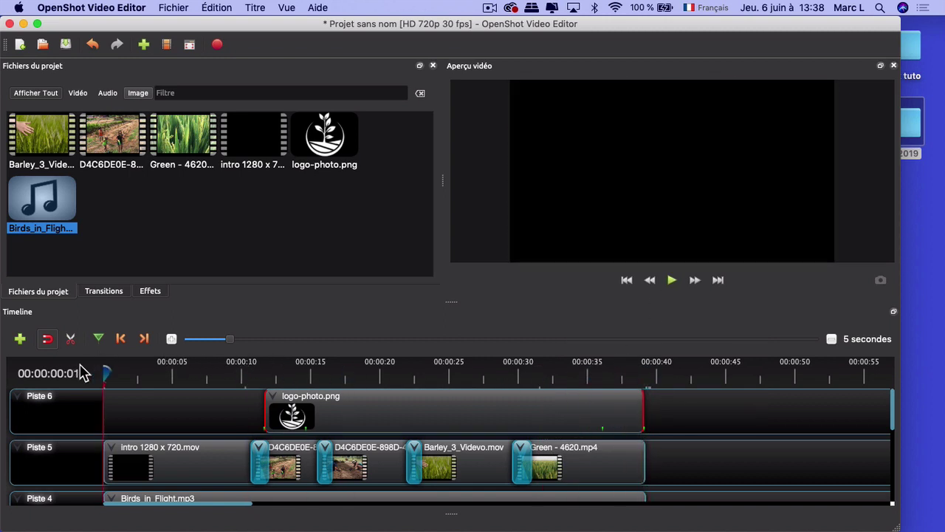
pyautogui.click(171, 9)
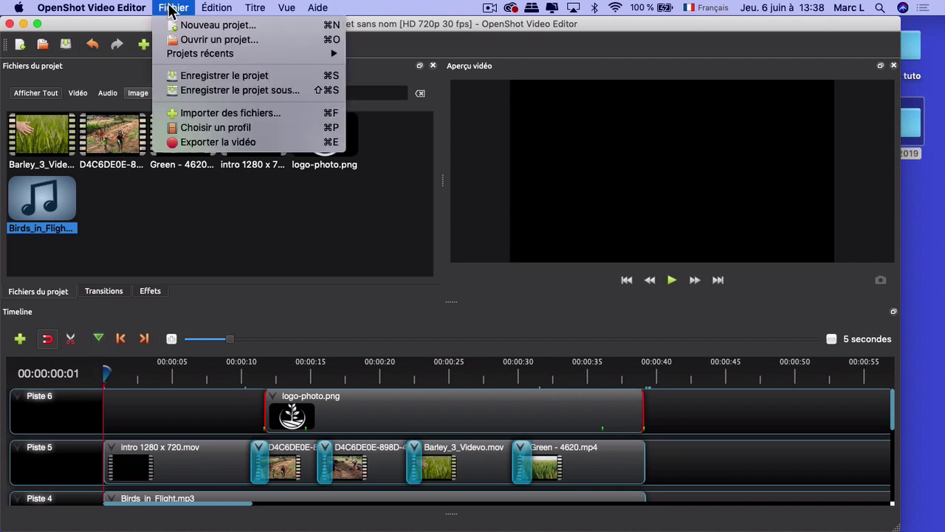
pyautogui.click(219, 77)
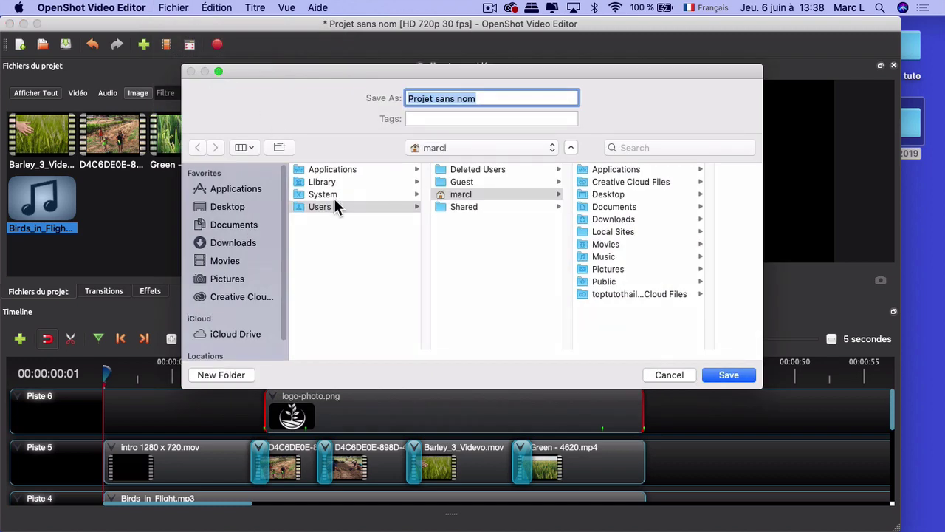
pyautogui.click(236, 209)
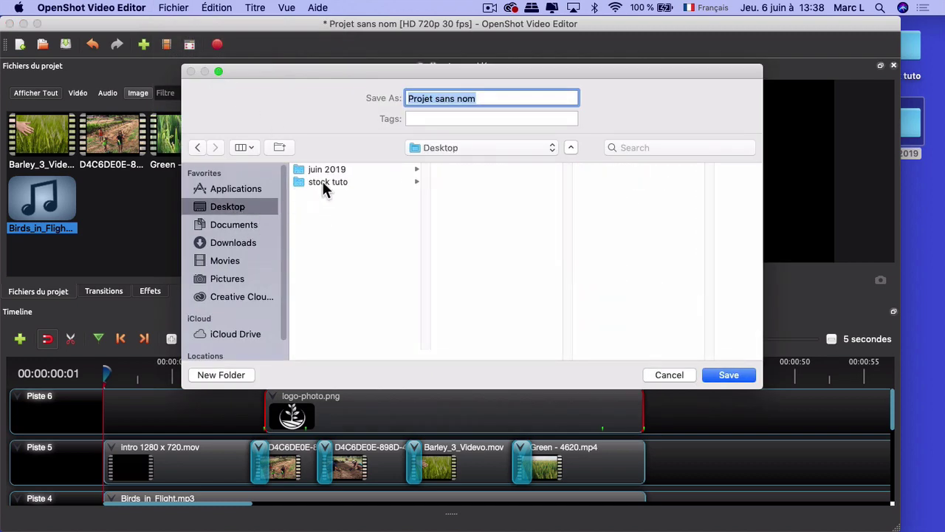
pyautogui.click(323, 183)
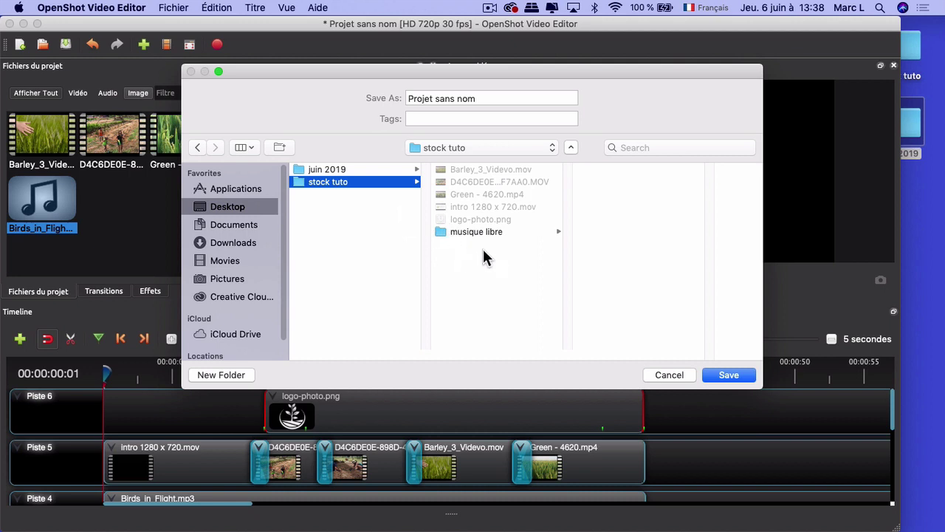
pyautogui.moveTo(488, 97); pyautogui.dragTo(441, 101)
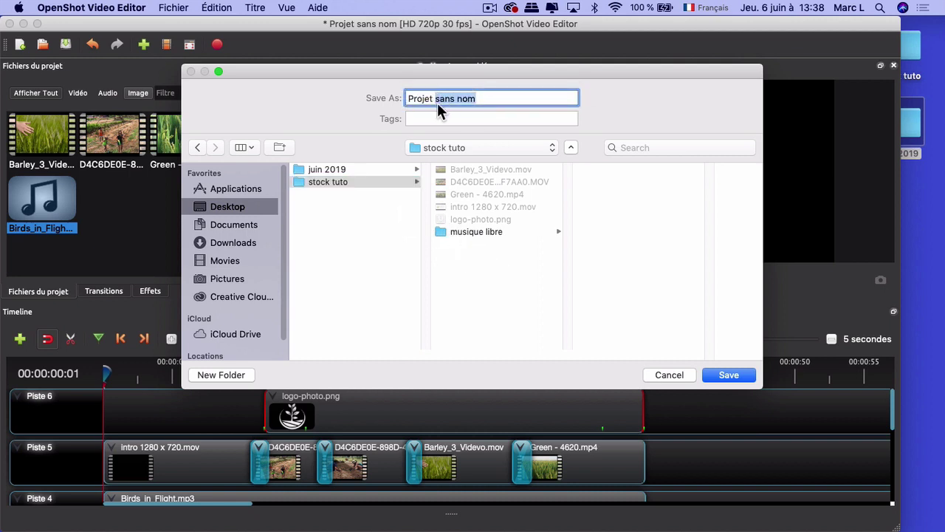
pyautogui.write('manu')
pyautogui.click(729, 375)
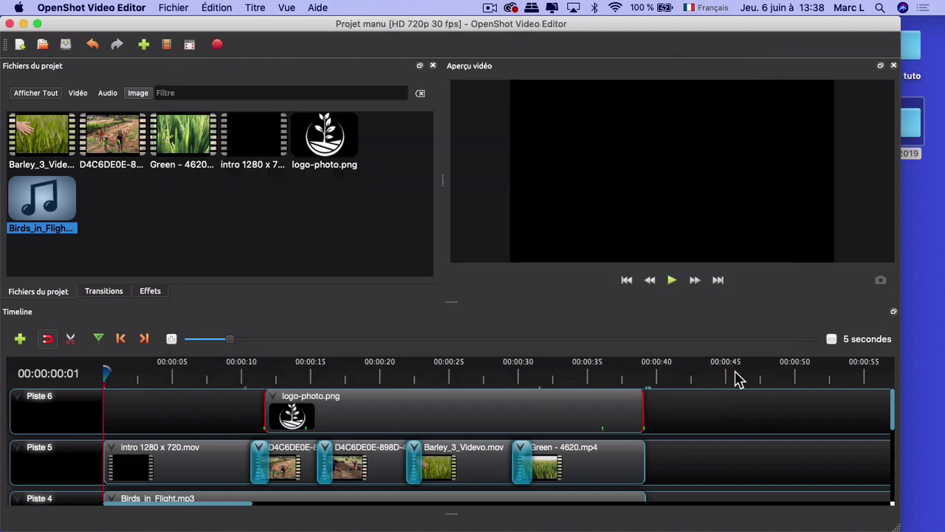
# - Play the montage from the beginning to check the transitions and logo, and return the playhead to the start
pyautogui.click(672, 281)
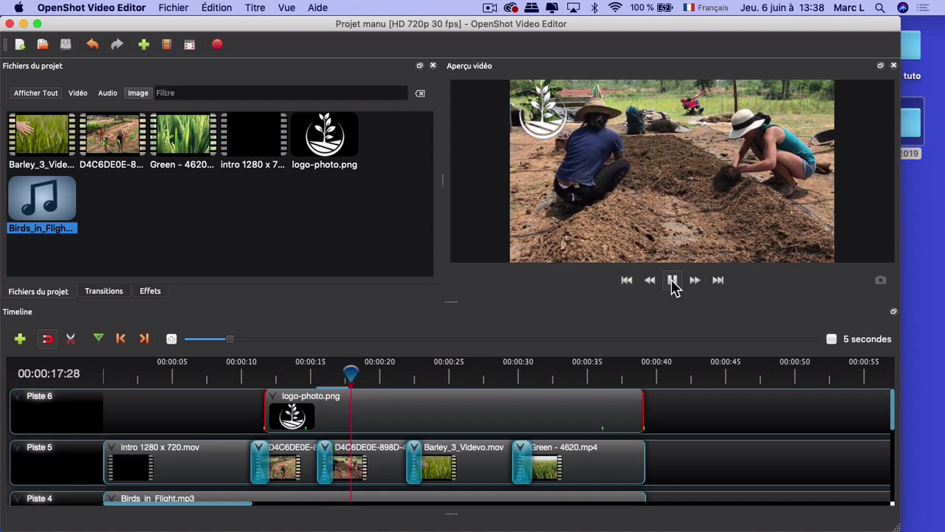
pyautogui.click(673, 283)
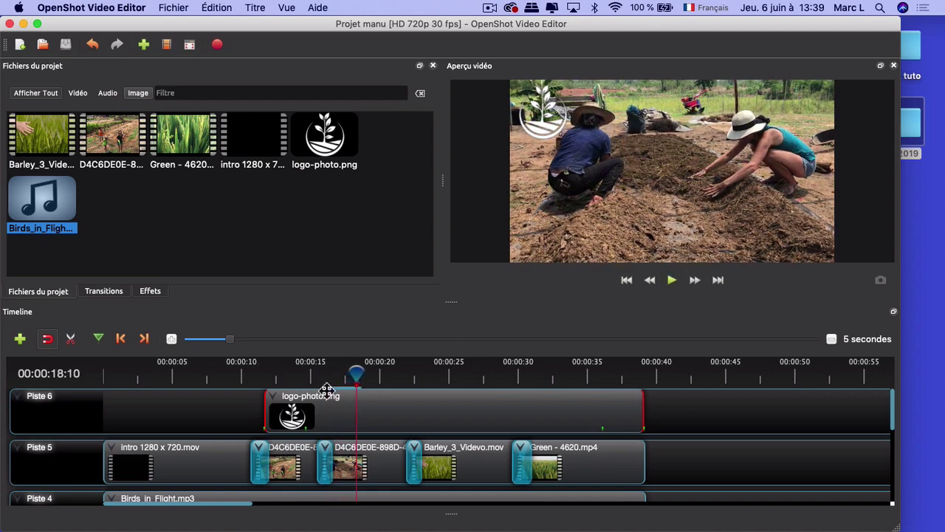
pyautogui.moveTo(355, 375); pyautogui.dragTo(169, 376)
pyautogui.click(104, 376)
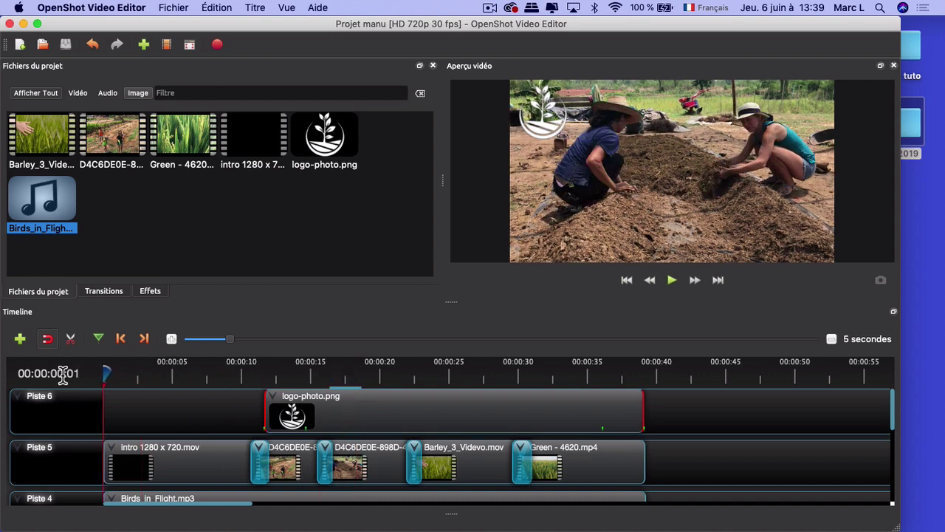
# - Set the volume of the entire Birds_in_Flight.mp3 clip on Piste 4 to 80 % (Niveau à 80 %)
pyautogui.scroll(-3, 325, 415)
pyautogui.scroll(-2, 314, 439)
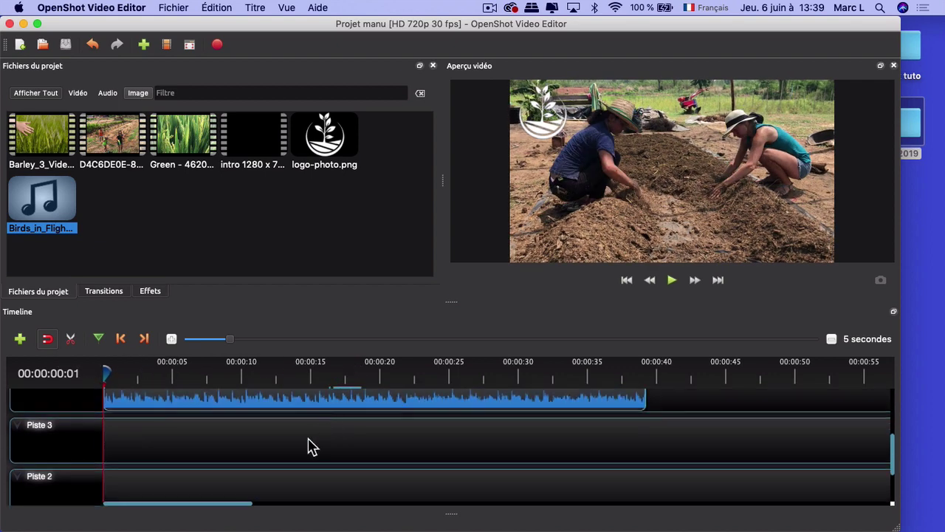
pyautogui.scroll(2, 310, 445)
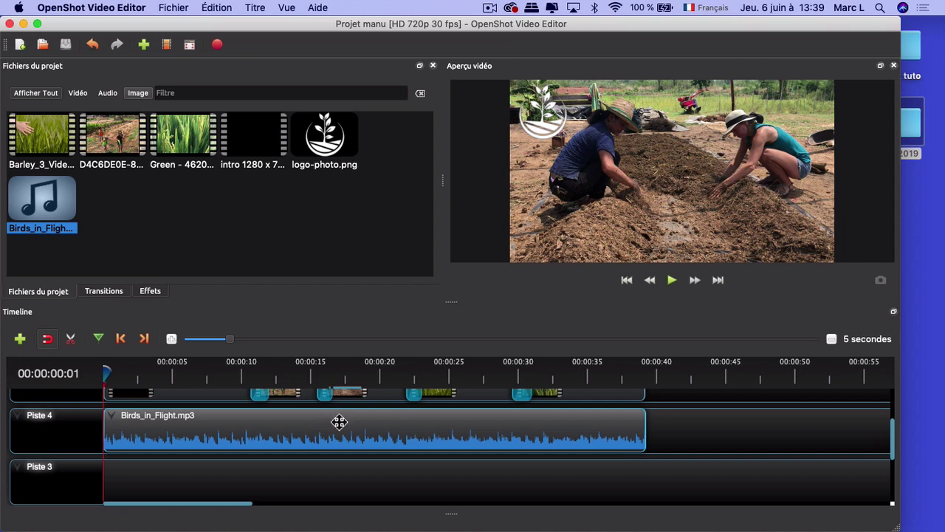
pyautogui.click(338, 423)
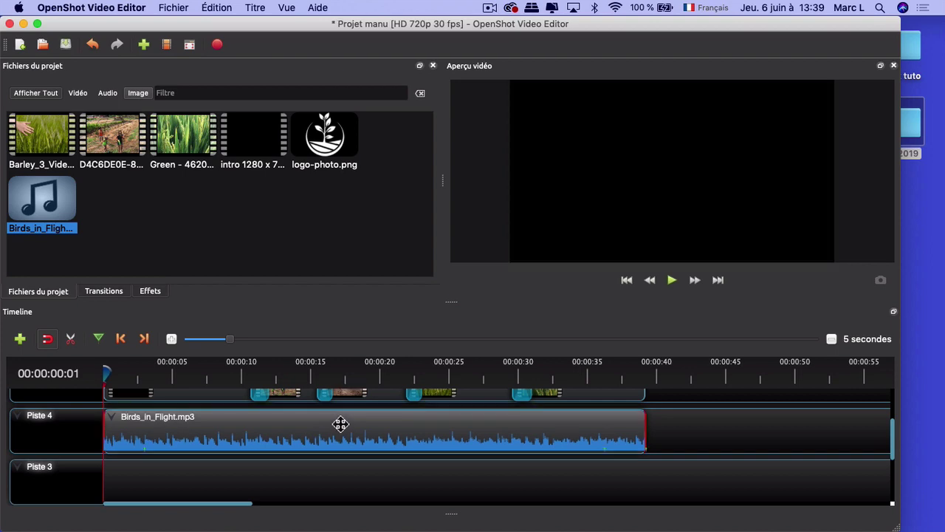
pyautogui.rightClick(340, 425)
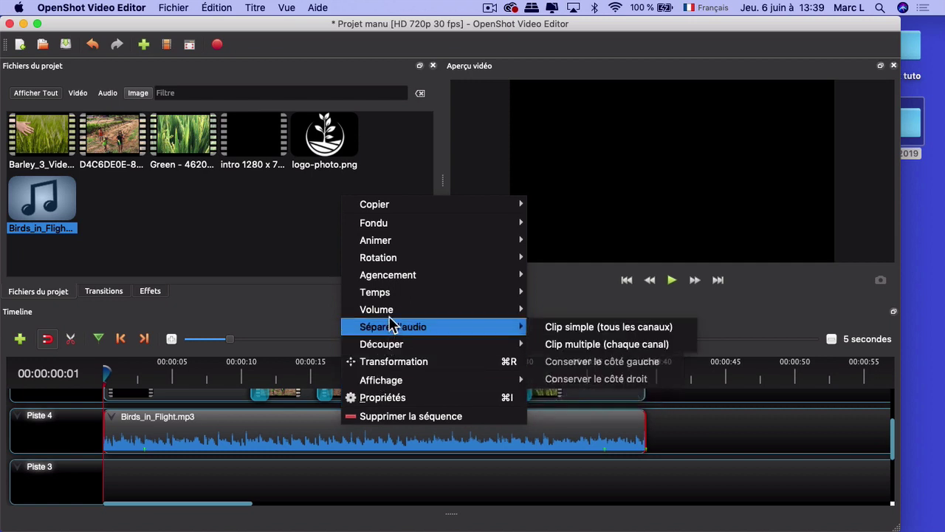
pyautogui.moveTo(393, 311)
pyautogui.moveTo(593, 366)
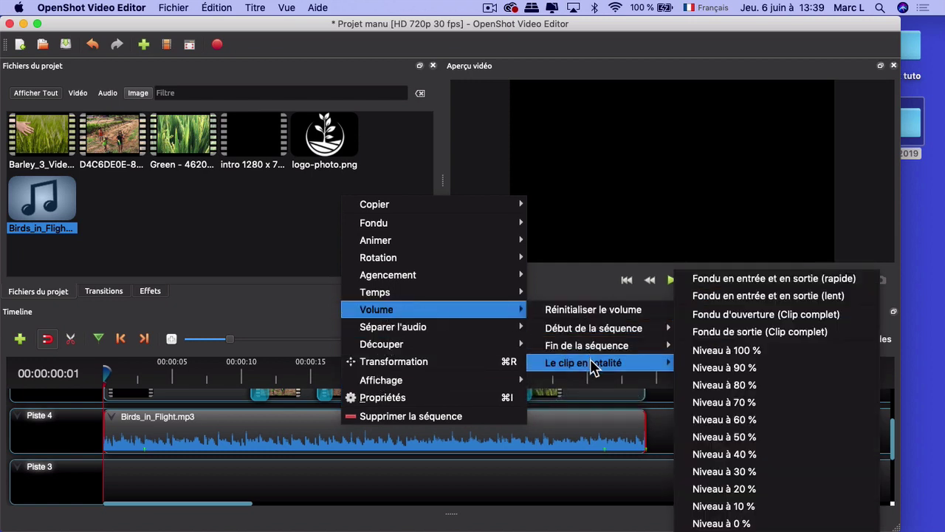
pyautogui.click(729, 388)
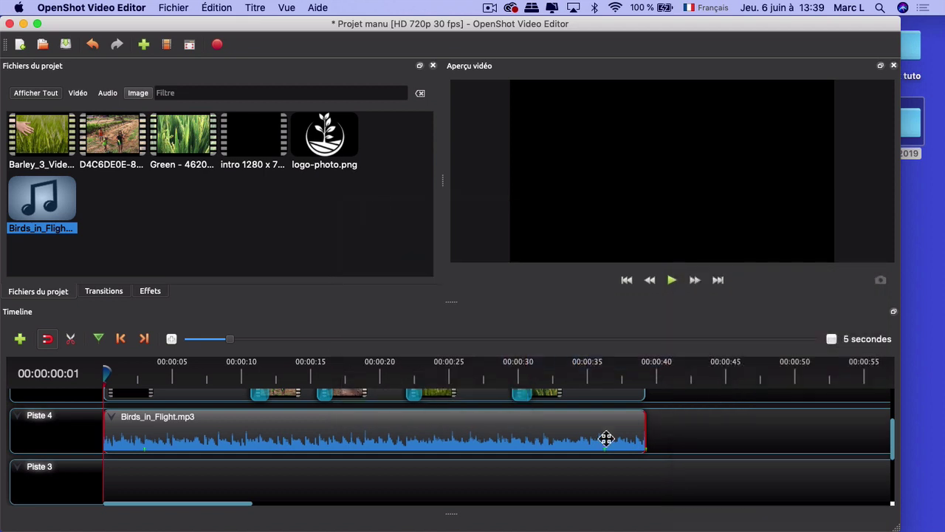
# - Save the music volume change to the existing project file
pyautogui.scroll(3, 364, 482)
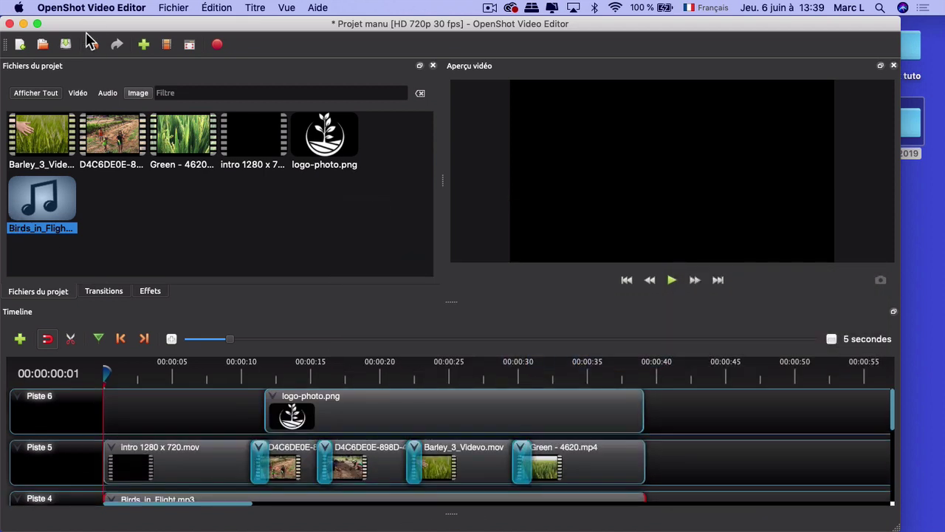
pyautogui.click(164, 8)
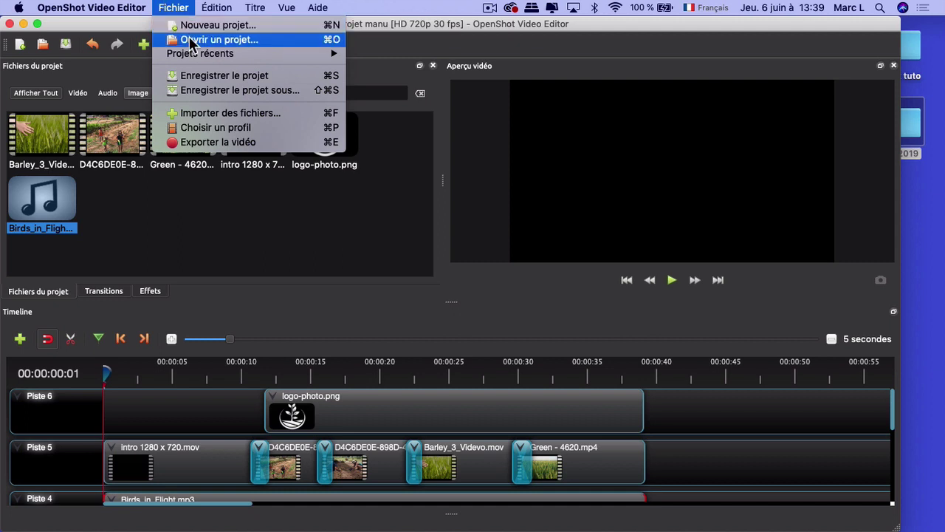
pyautogui.click(206, 76)
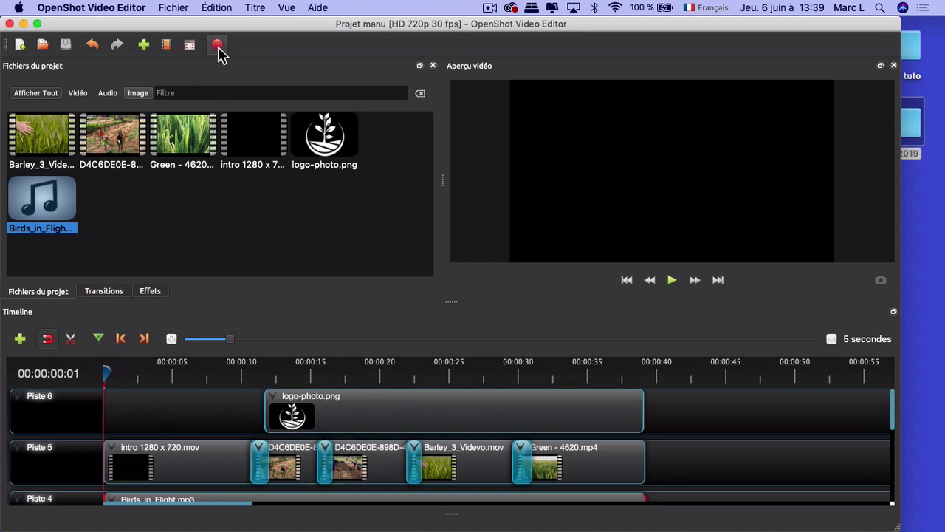
# - Open the video export settings, keep the Tous les formats profile and set the destination format to MOV (h.264)
pyautogui.click(173, 9)
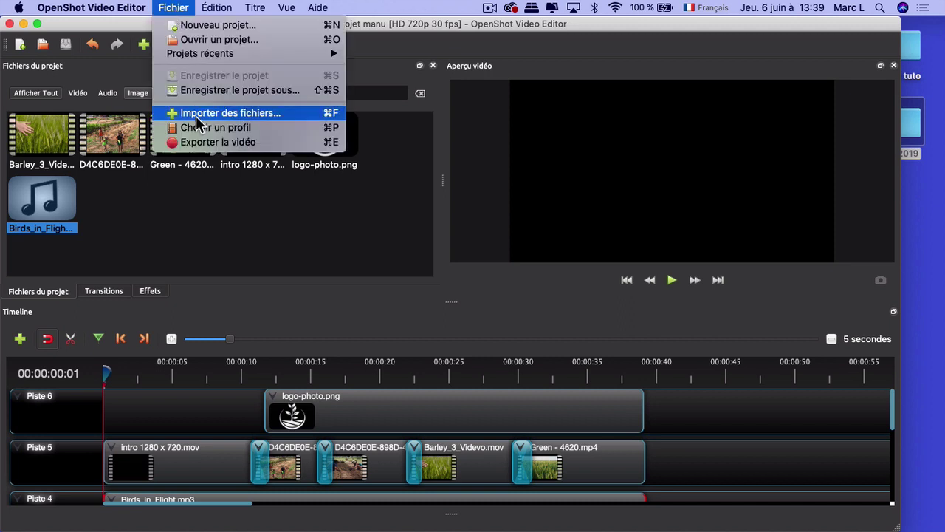
pyautogui.click(266, 227)
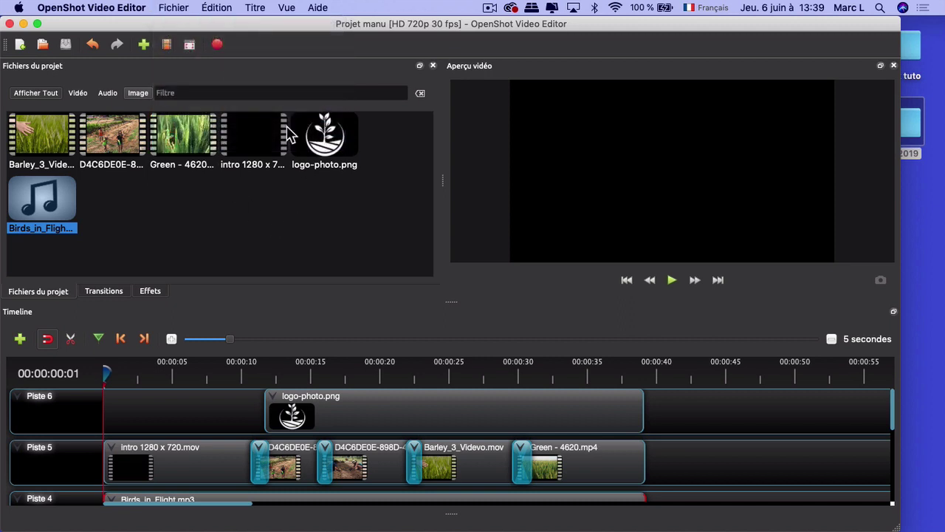
pyautogui.click(218, 47)
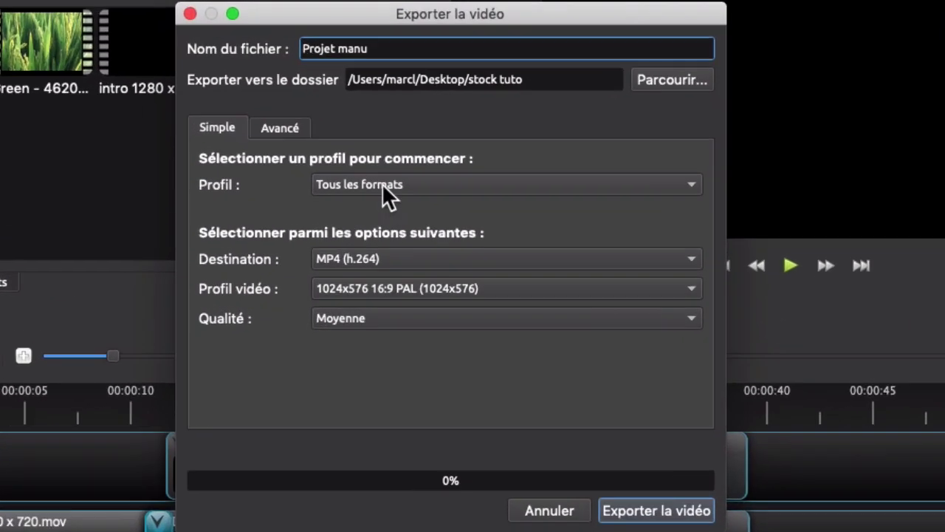
pyautogui.click(406, 227)
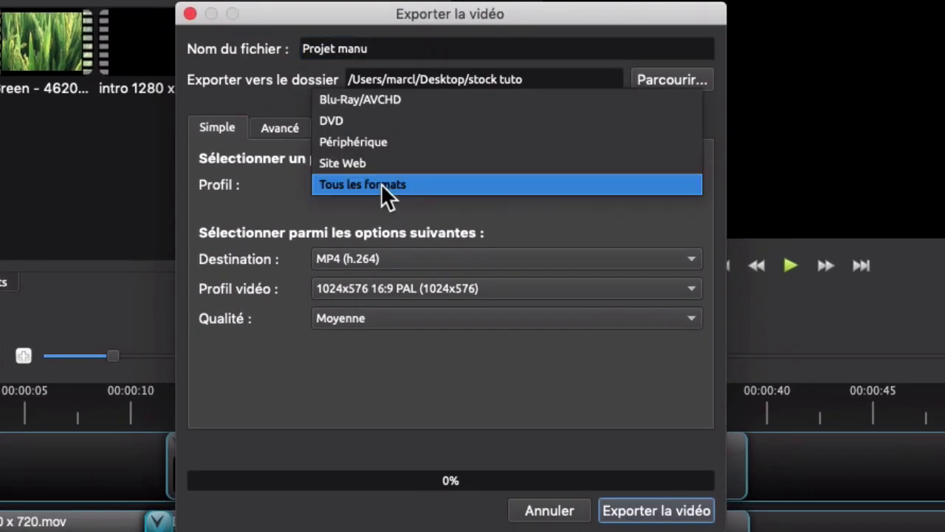
pyautogui.click(381, 183)
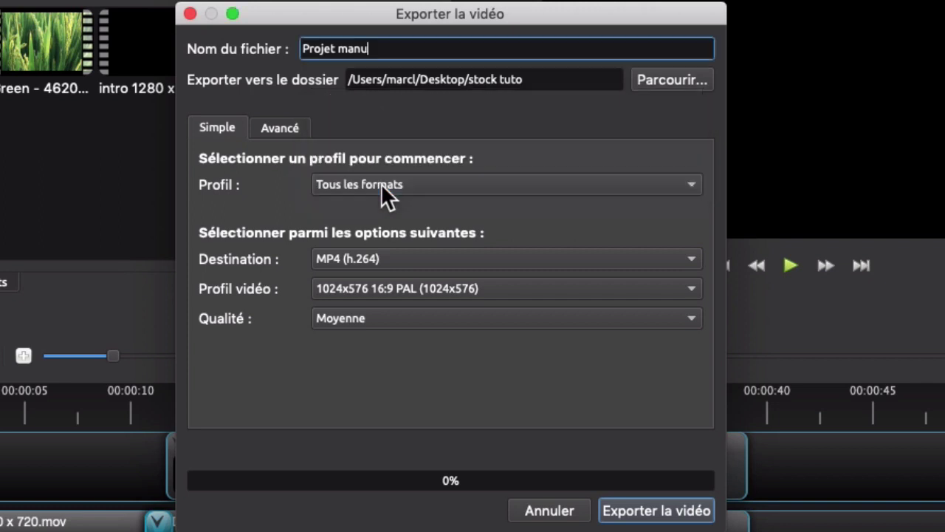
pyautogui.click(386, 258)
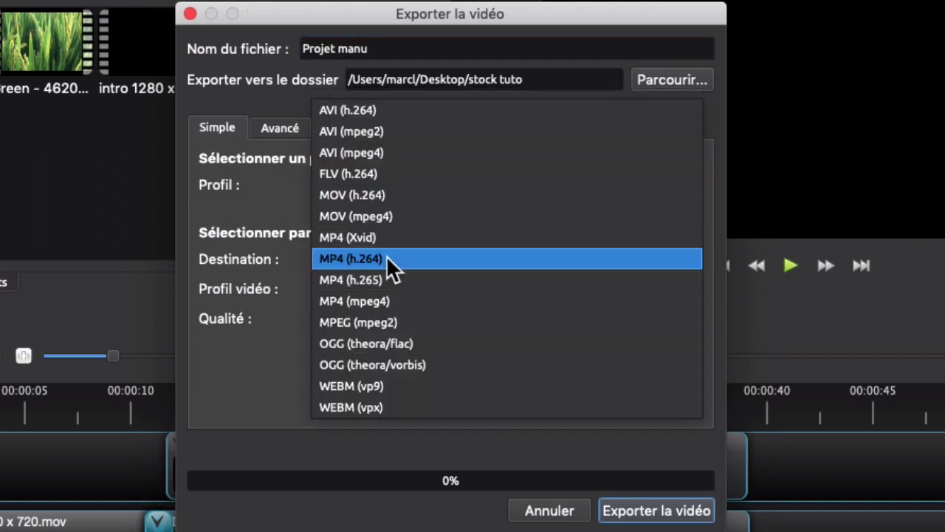
pyautogui.click(384, 198)
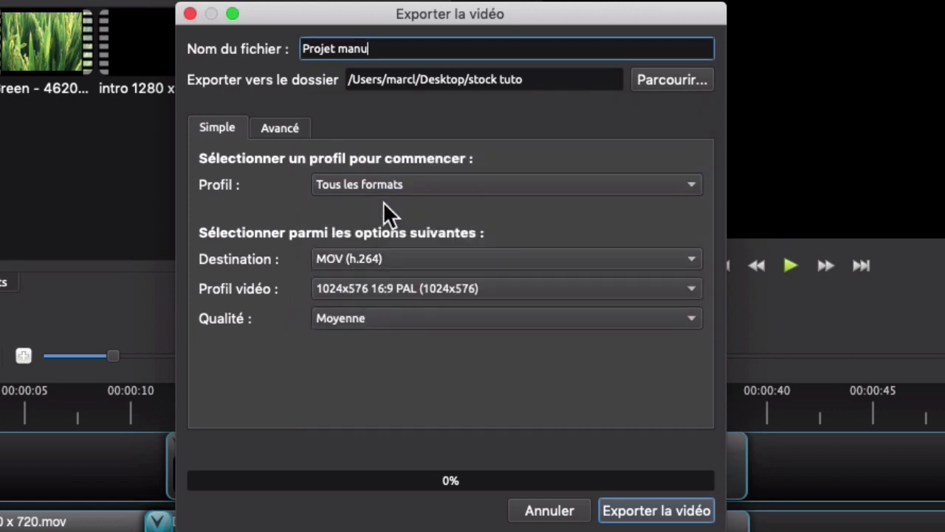
# - Set the export video profile to HD 720p 30 fps (1280x720)
pyautogui.click(379, 287)
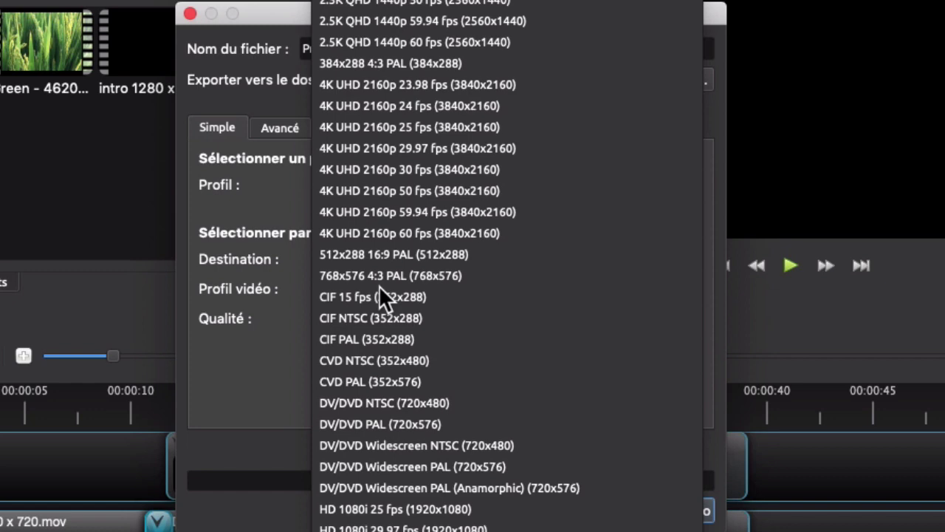
pyautogui.scroll(-5, 408, 444)
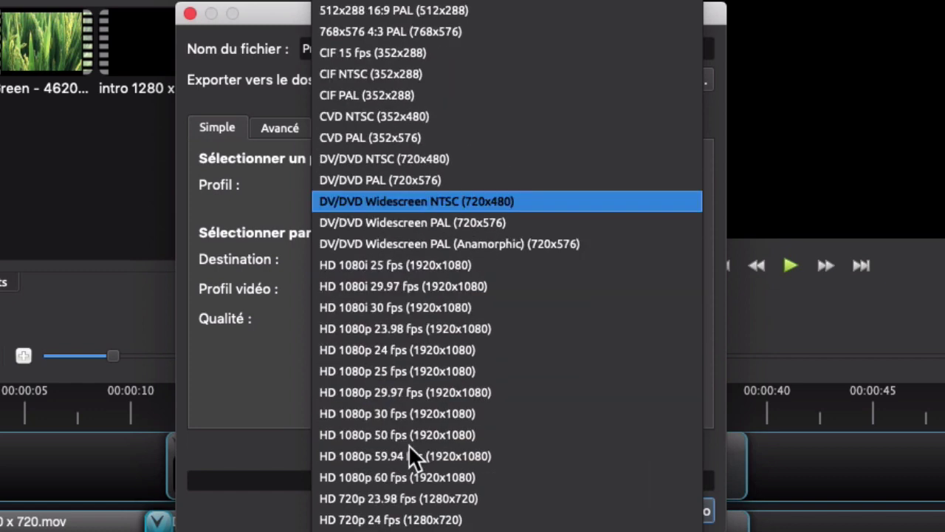
pyautogui.scroll(-4, 410, 446)
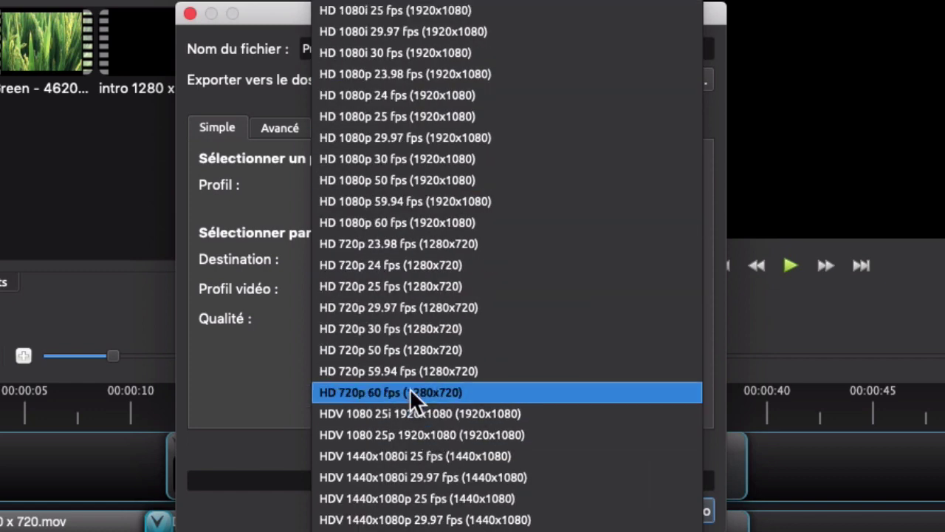
pyautogui.click(443, 329)
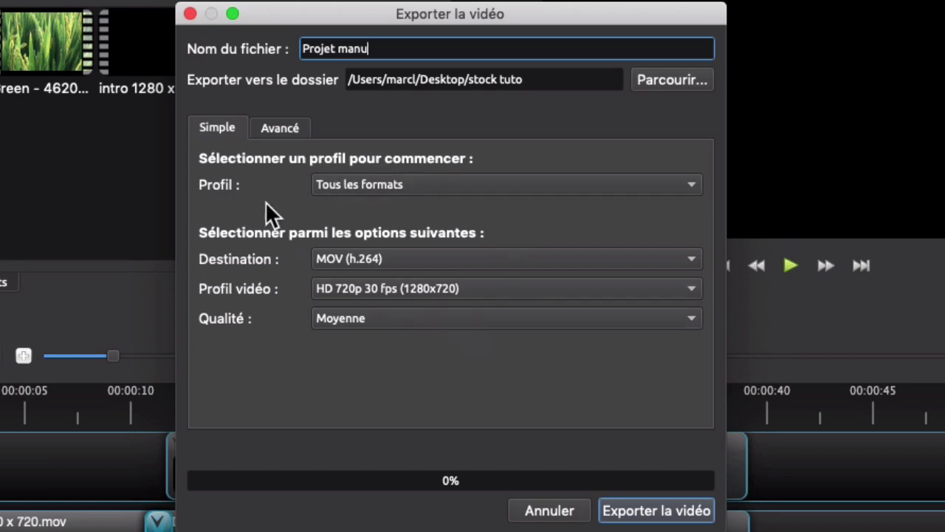
# - Review the advanced export options, return to the simple settings and close the export dialog without exporting
pyautogui.click(283, 129)
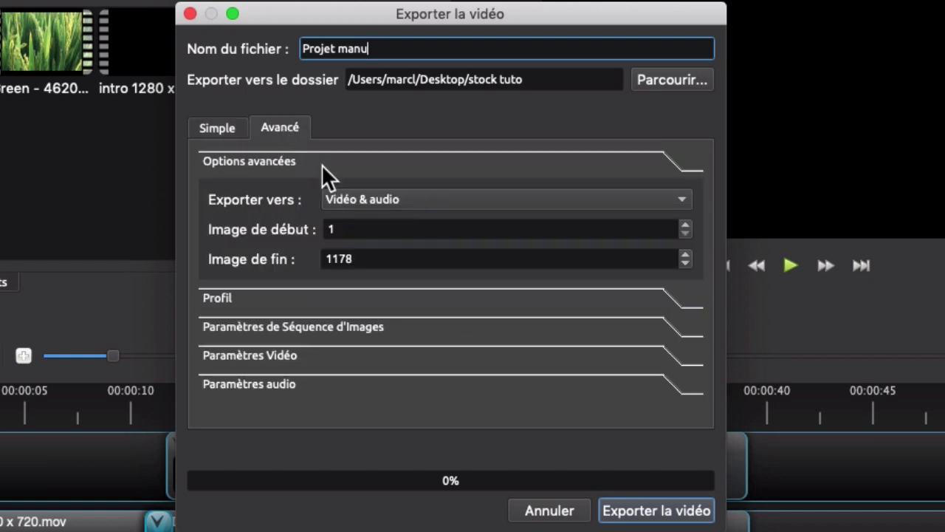
pyautogui.click(372, 200)
pyautogui.click(373, 201)
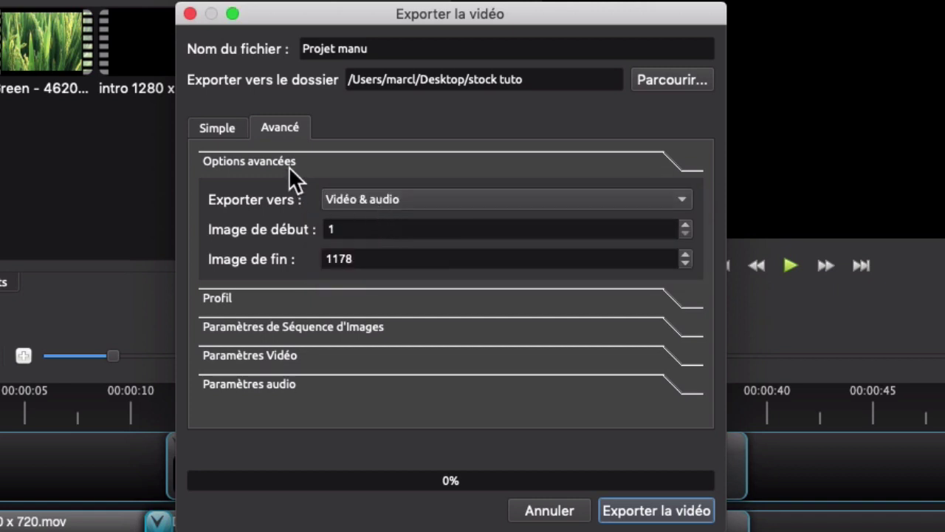
pyautogui.click(220, 127)
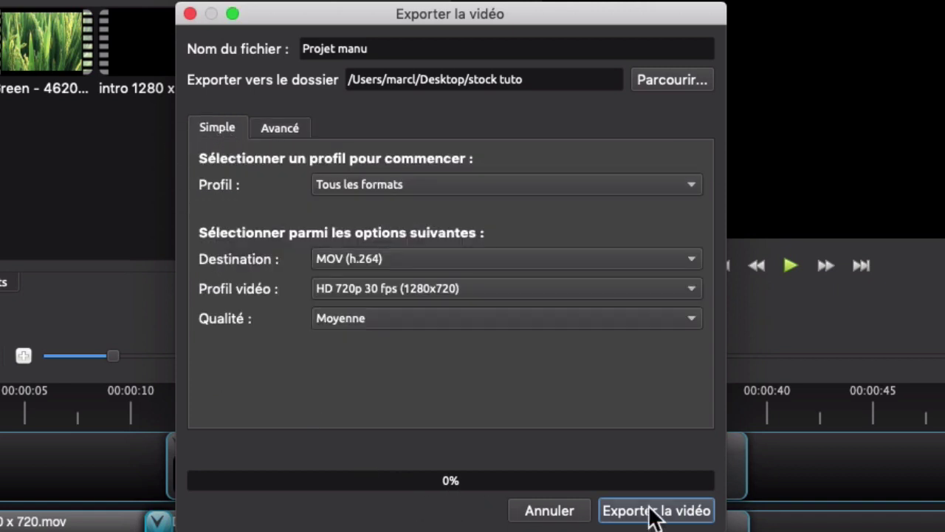
pyautogui.click(190, 15)
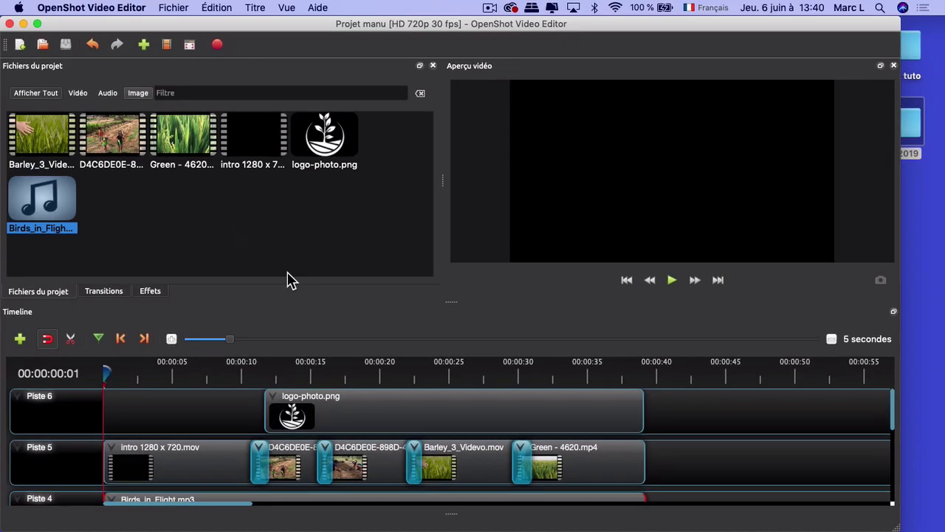
# - Check the project's profile settings for size and frame rate, then close them without changes
pyautogui.click(173, 11)
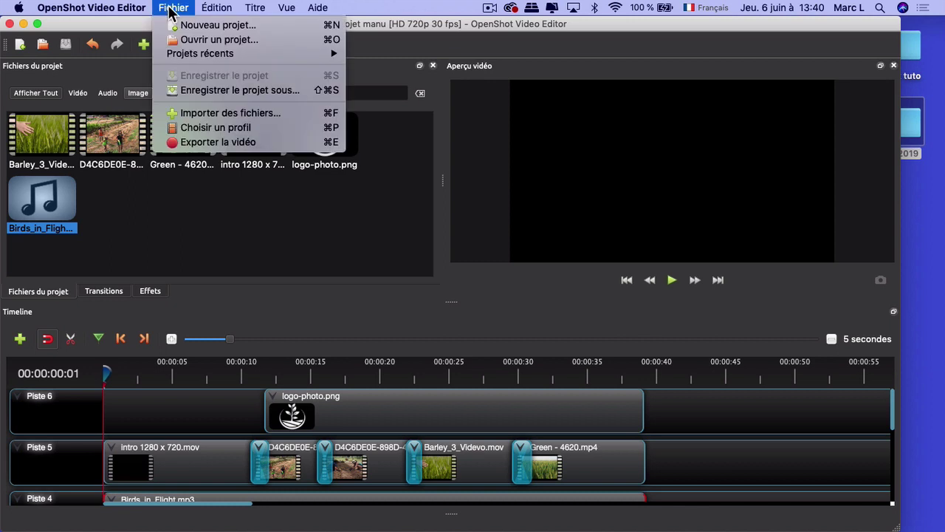
pyautogui.click(207, 127)
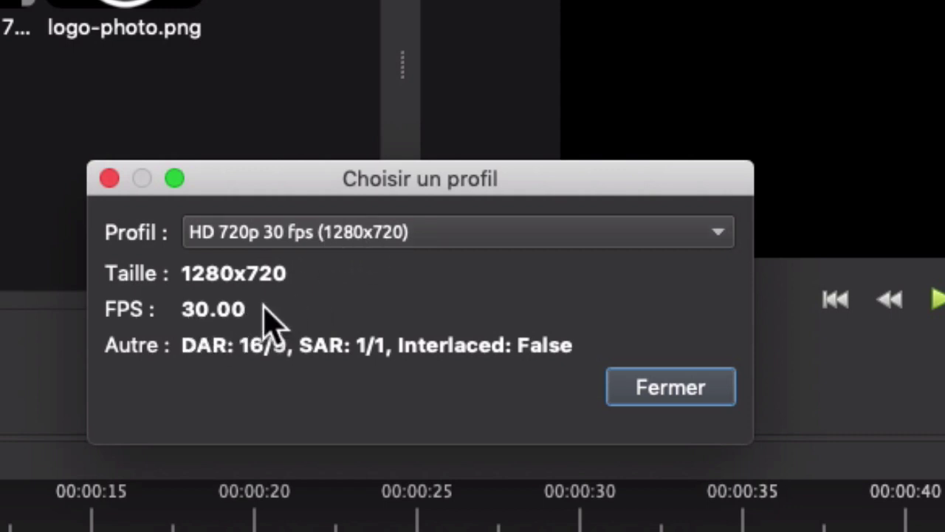
pyautogui.click(634, 391)
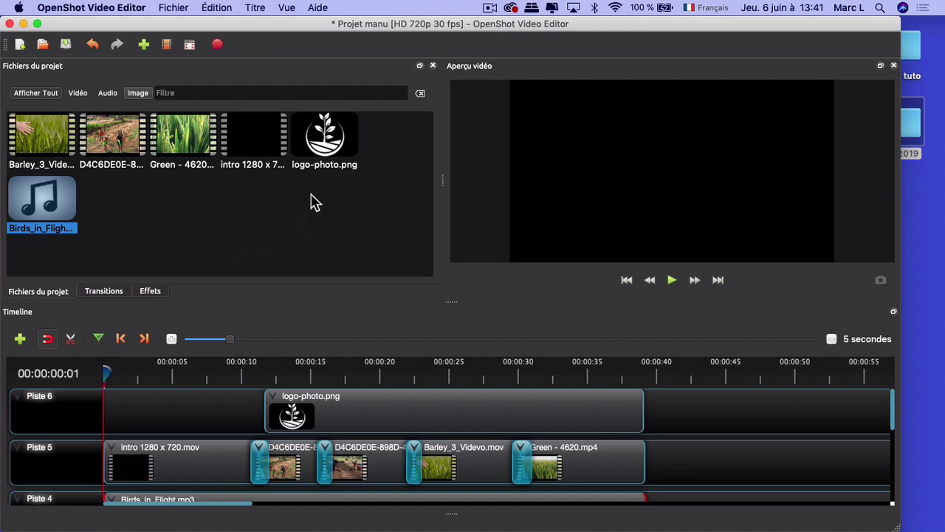
# - Export the video as Projet manu to the stock tuto folder in MOV (h.264) with the HD 720p 30 fps (1280x720) video profile
pyautogui.click(217, 46)
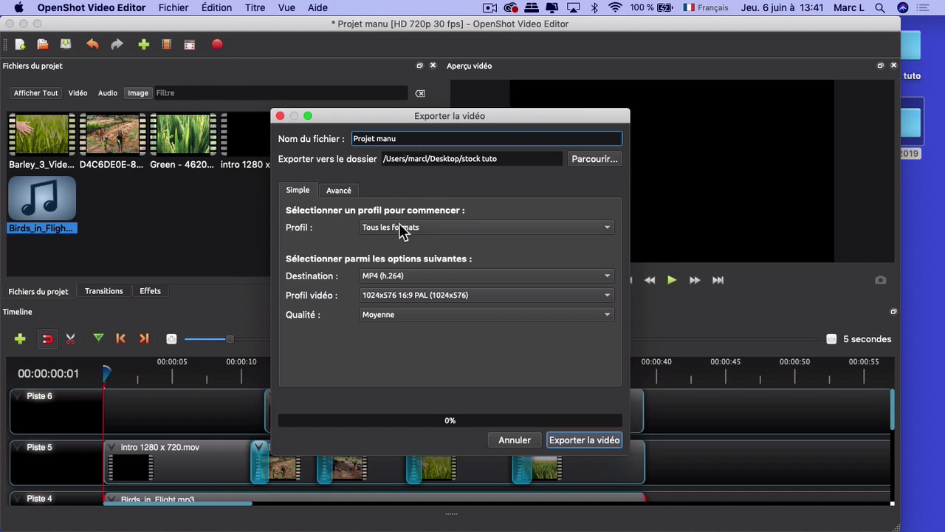
pyautogui.click(389, 276)
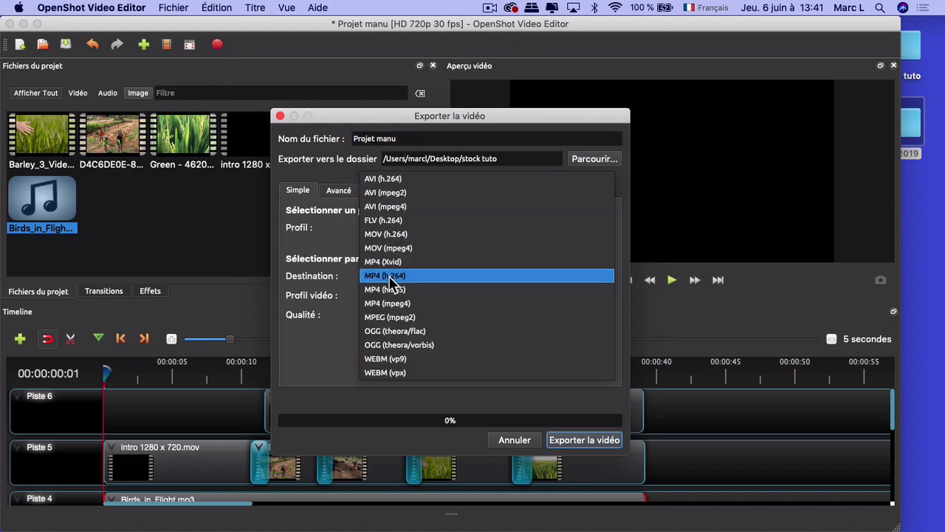
pyautogui.click(407, 235)
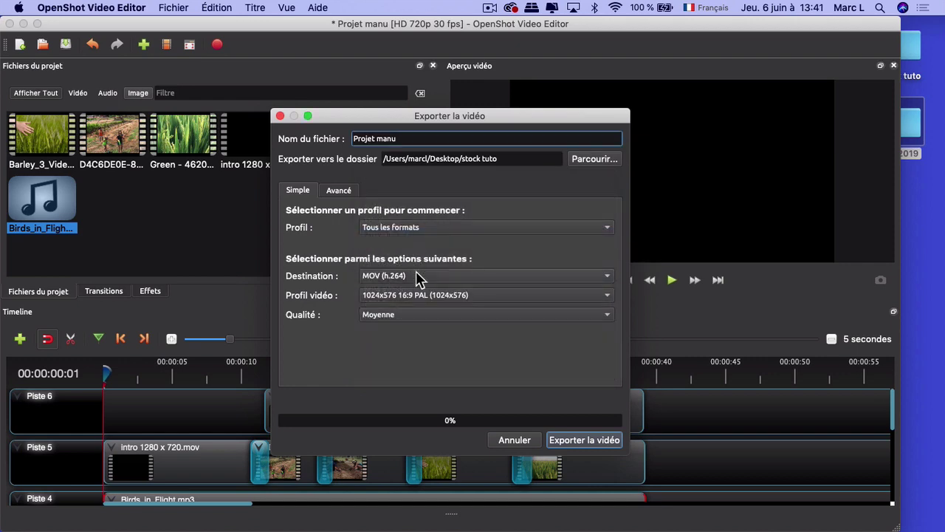
pyautogui.click(416, 296)
pyautogui.scroll(-5, 412, 388)
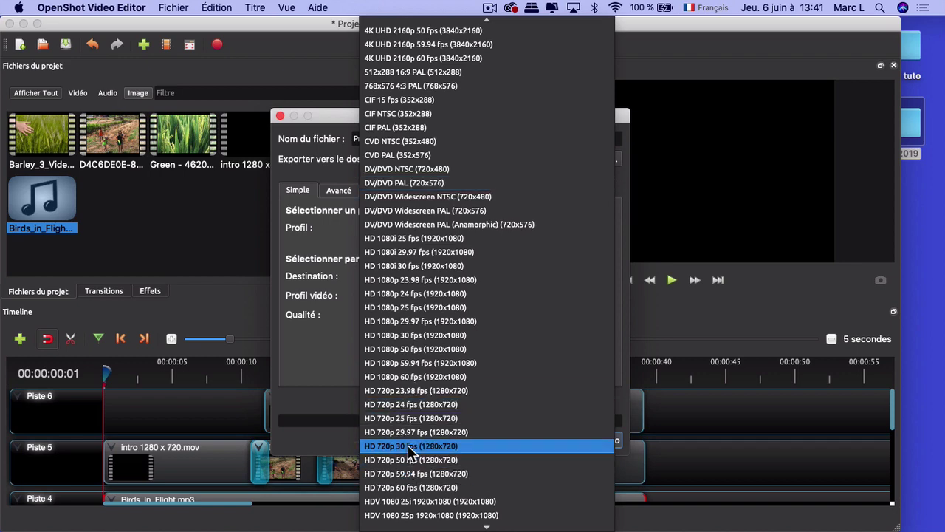
pyautogui.click(425, 448)
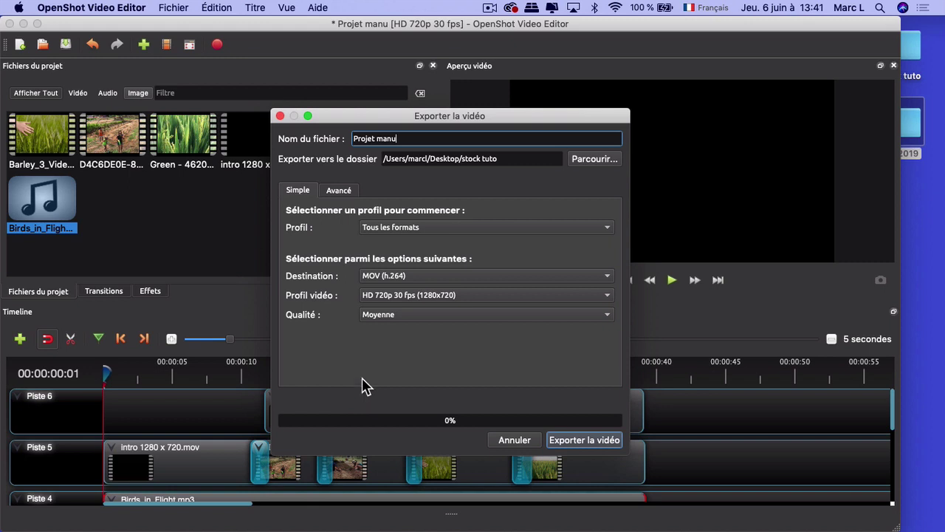
pyautogui.click(352, 193)
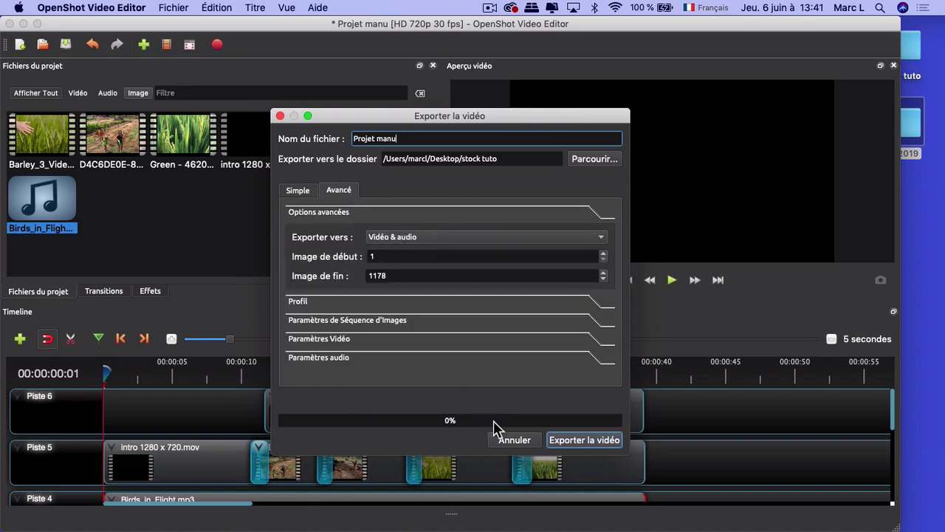
pyautogui.click(584, 443)
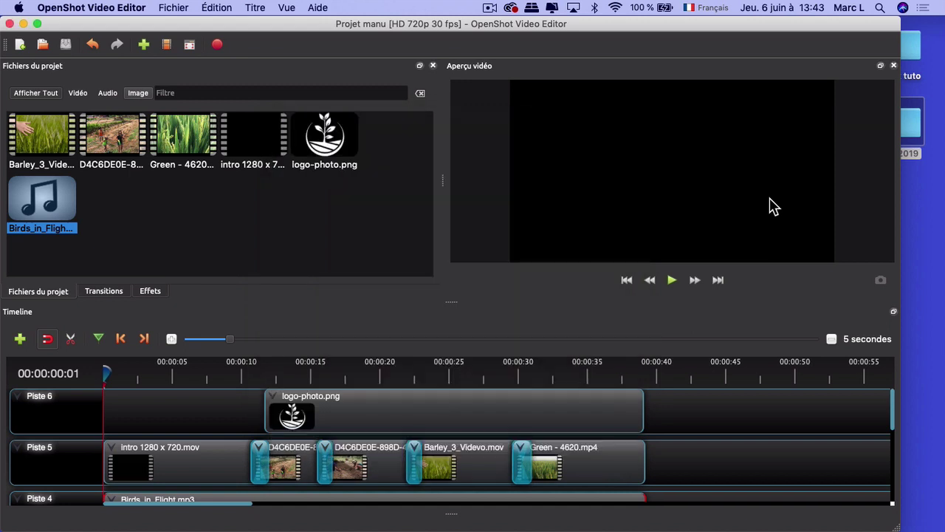
# - Quit OpenShot Video Editor and open the stock tuto folder on the desktop
pyautogui.click(77, 9)
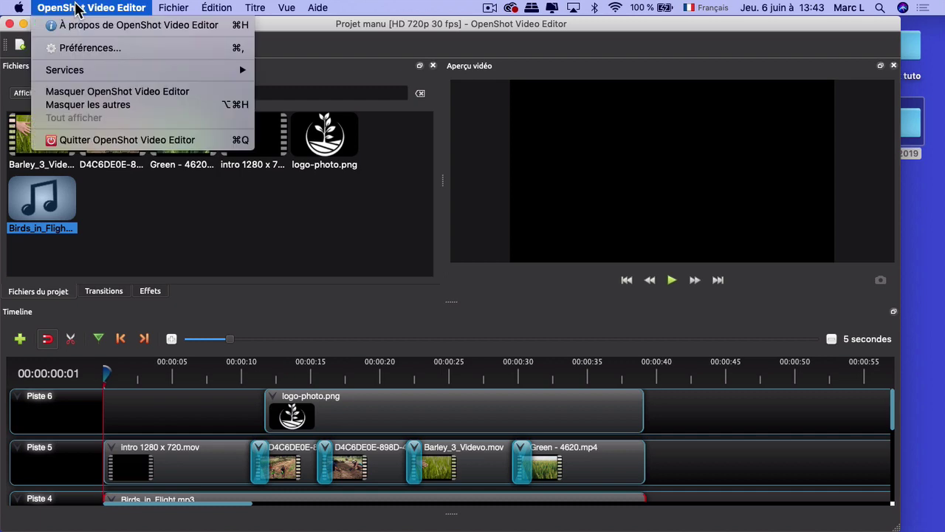
pyautogui.click(116, 141)
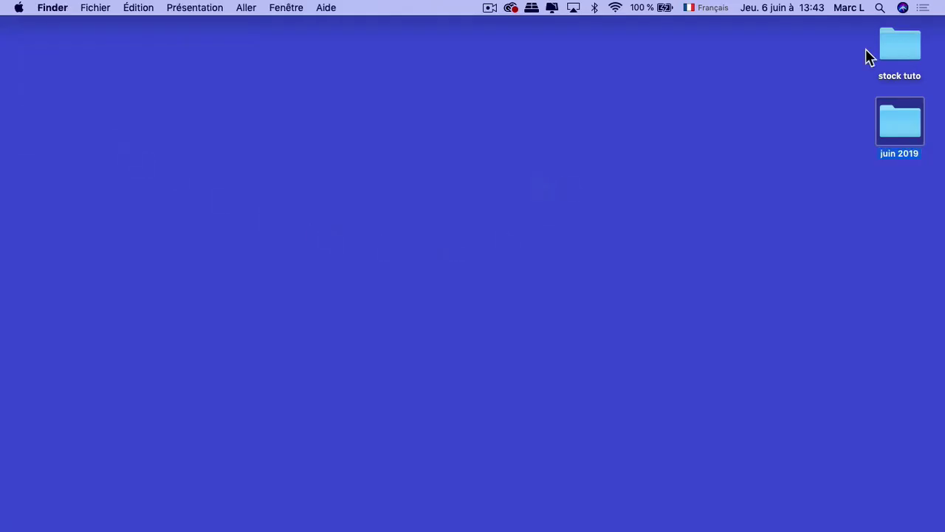
pyautogui.doubleClick(886, 49)
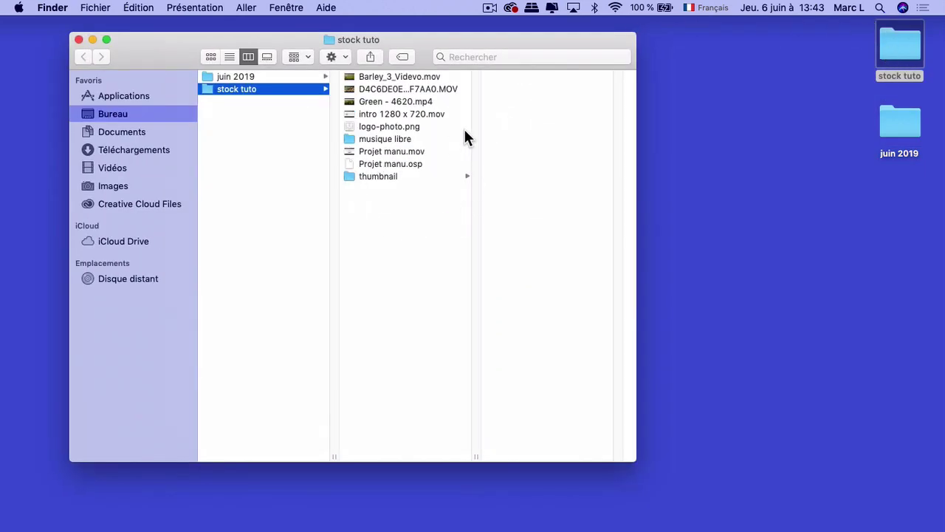
# - Open the exported Projet manu.mov with QuickTime Player and play it
pyautogui.click(401, 151)
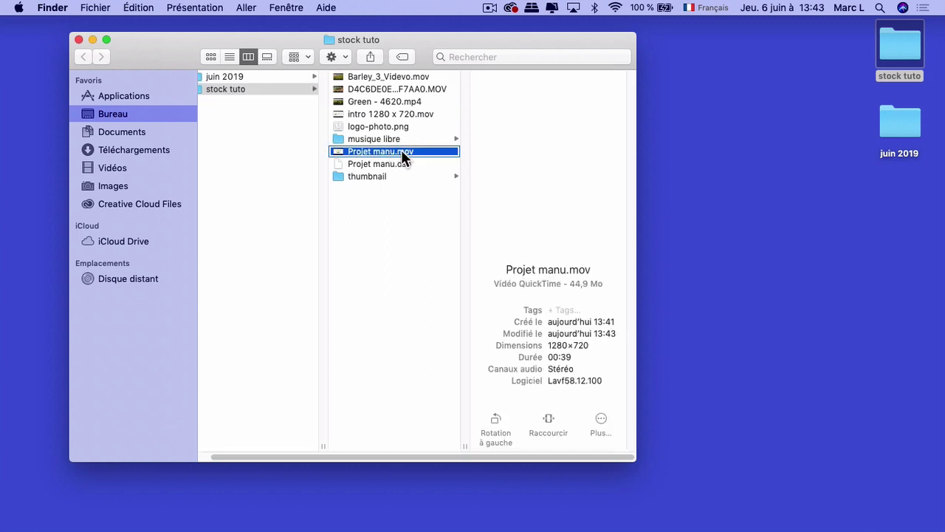
pyautogui.rightClick(403, 155)
pyautogui.moveTo(419, 172)
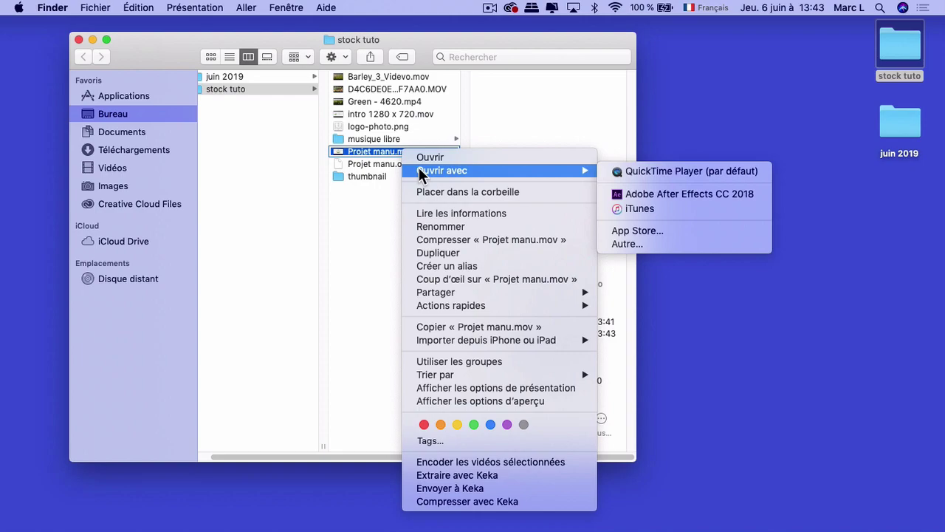
pyautogui.click(626, 171)
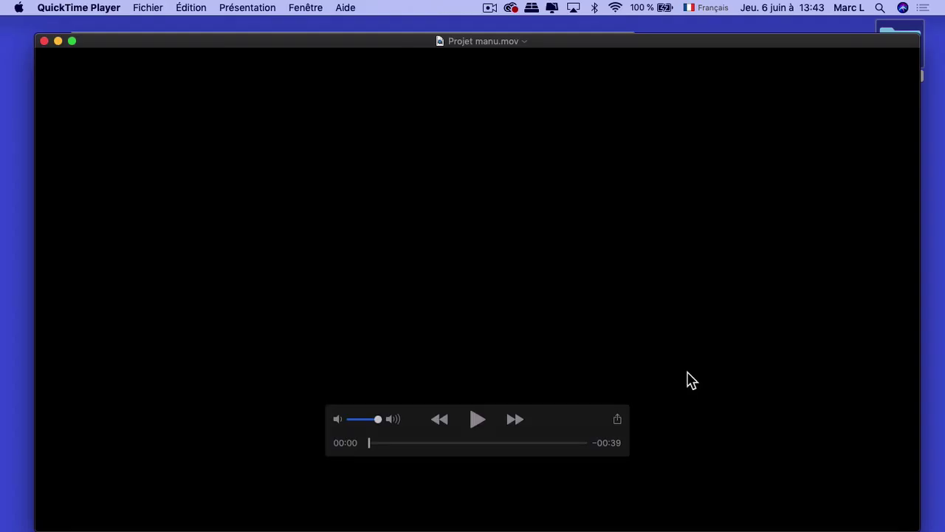
pyautogui.click(477, 420)
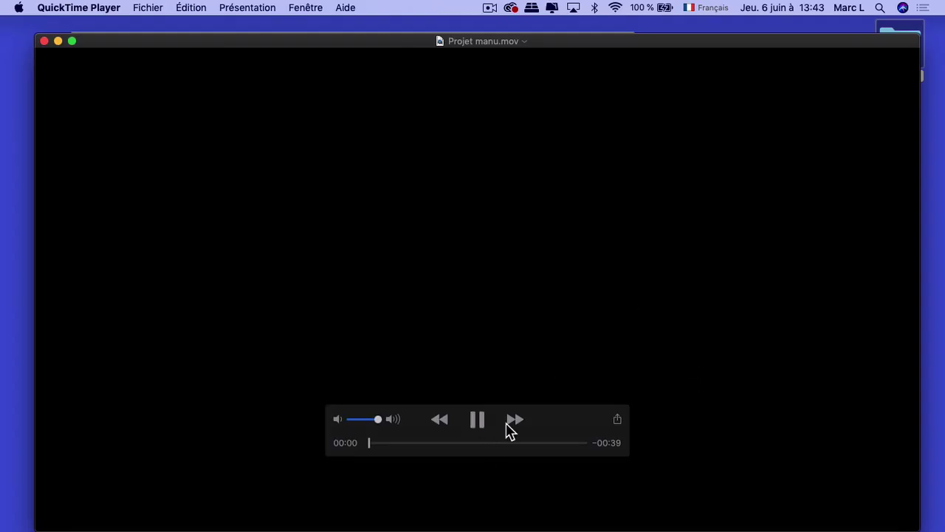